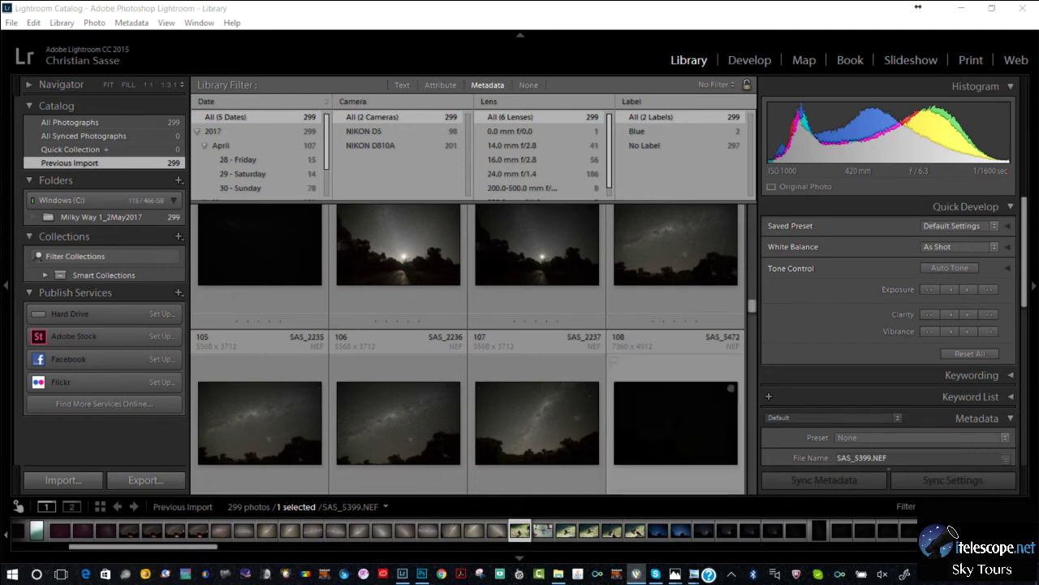
Cycle through the Attribute and Text library filters and turn the photo filtering off
{"action": "key", "text": "ctrl+l"}
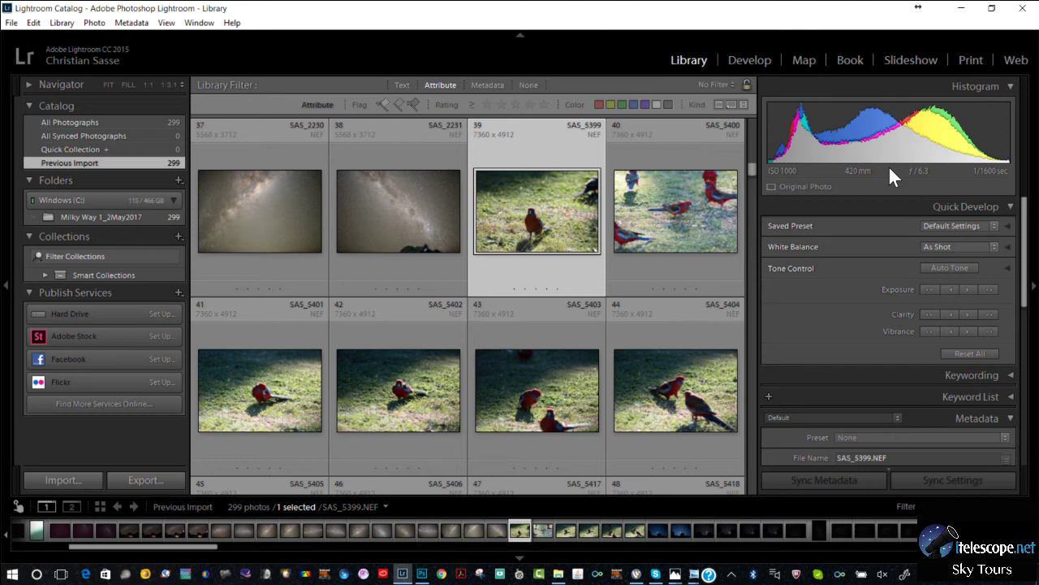
{"action": "key", "text": "ctrl+f"}
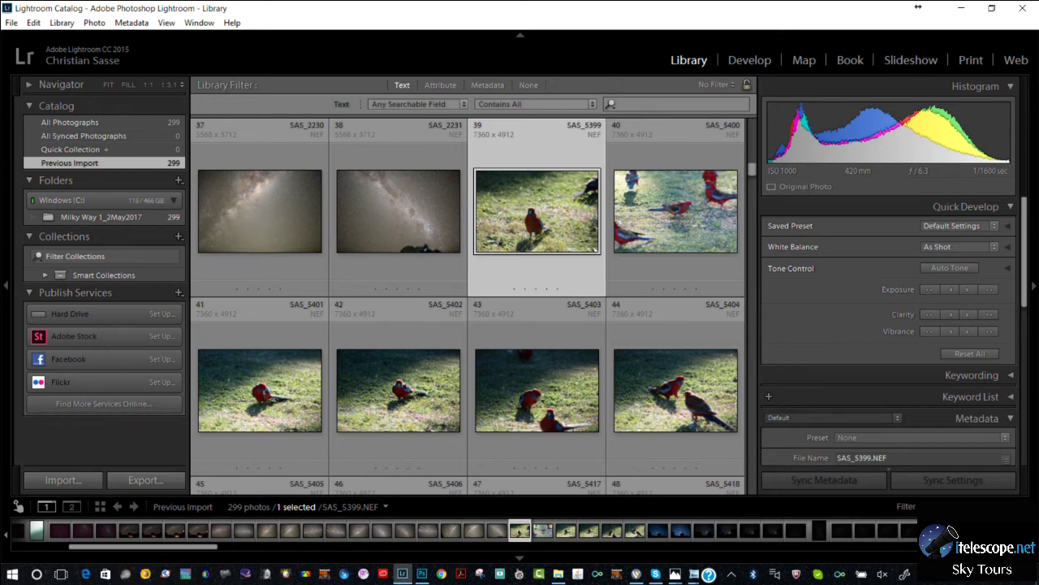
{"action": "key", "text": "ctrl+l"}
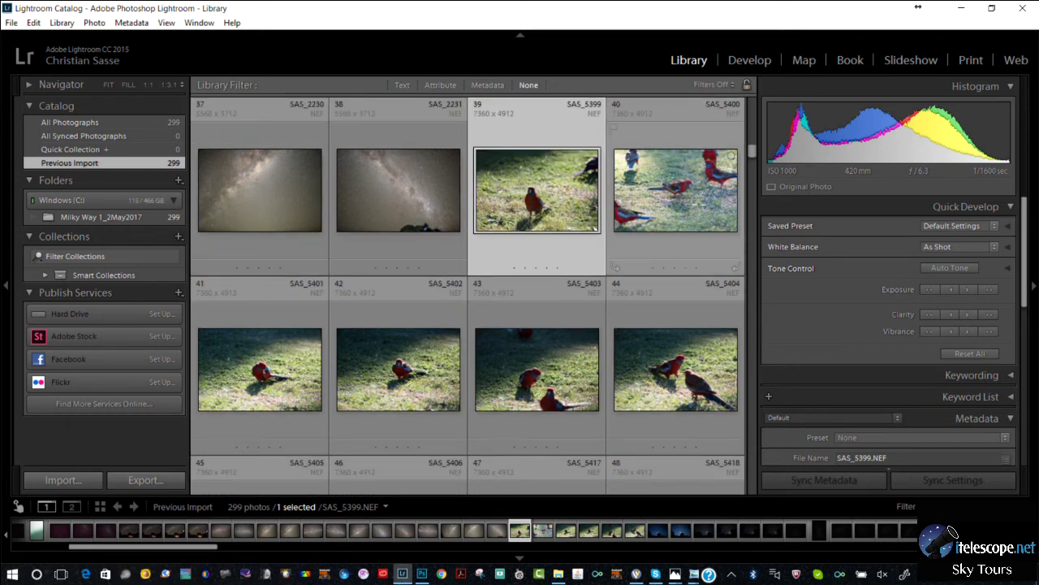
Find the Milky Way photo SAS_2239.NEF with the bare tree and open it in the Loupe view
{"action": "scroll", "coordinate": [468, 296], "scroll_direction": "down", "scroll_amount": 10}
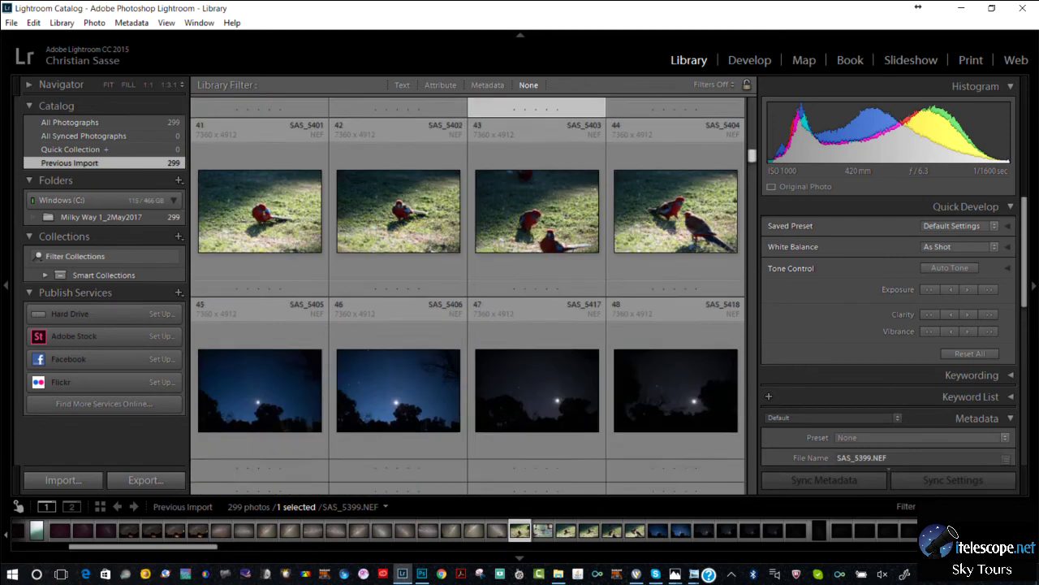
{"action": "scroll", "coordinate": [468, 296], "scroll_direction": "down", "scroll_amount": 10}
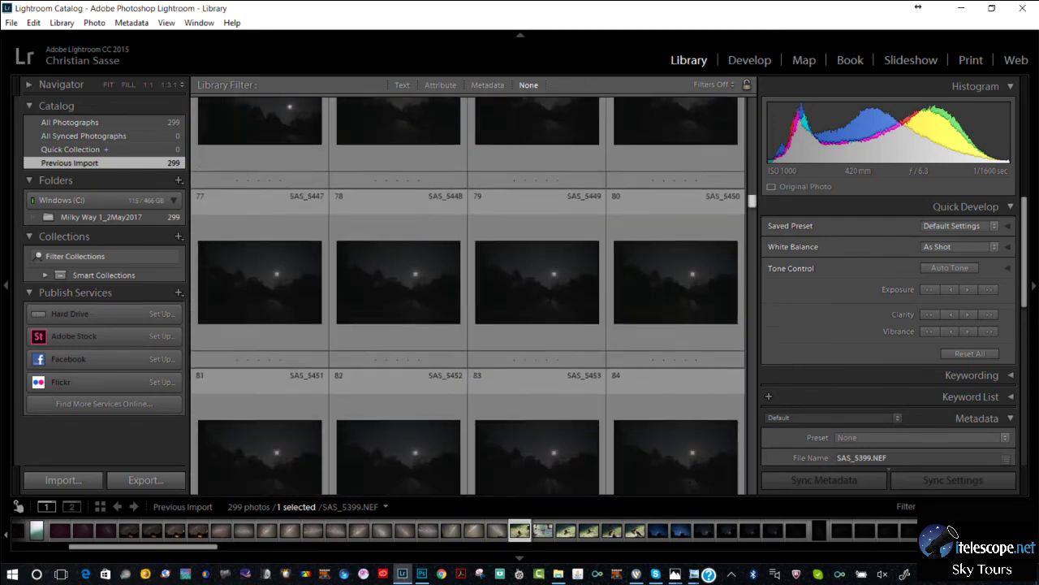
{"action": "scroll", "coordinate": [467, 296], "scroll_direction": "up", "scroll_amount": 2}
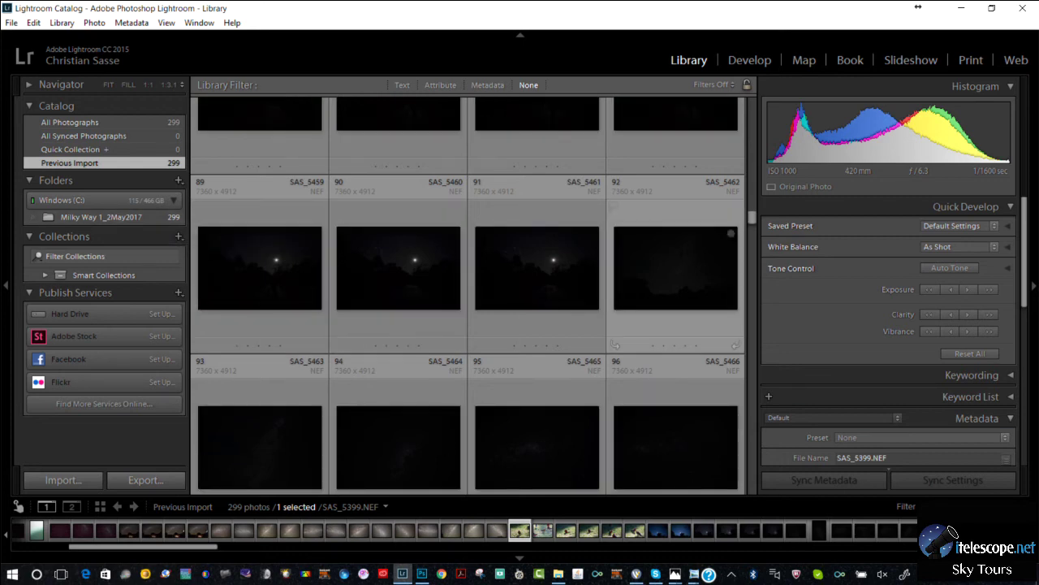
{"action": "scroll", "coordinate": [467, 296], "scroll_direction": "down", "scroll_amount": 10}
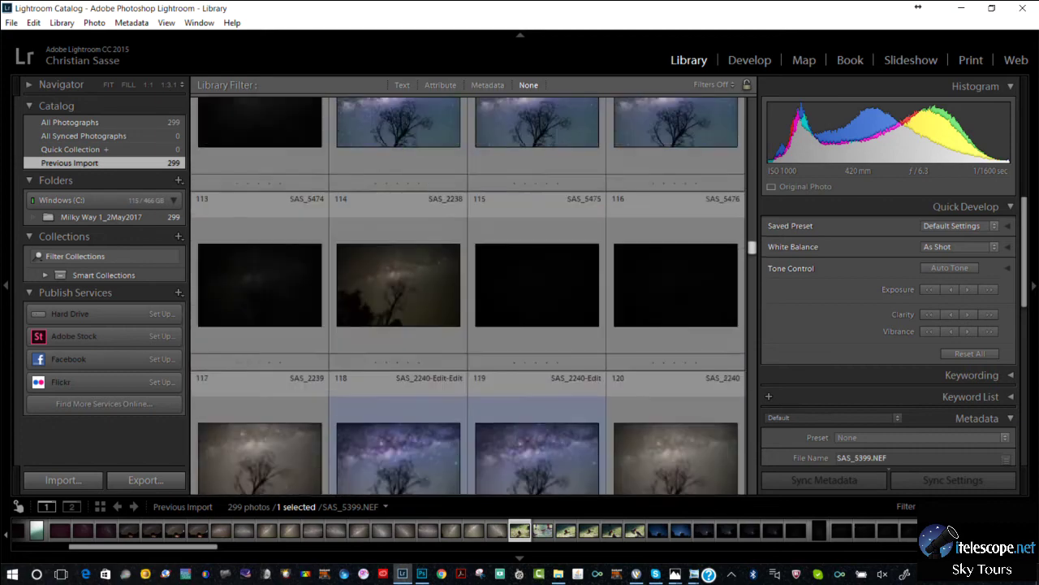
{"action": "scroll", "coordinate": [468, 296], "scroll_direction": "down", "scroll_amount": 3}
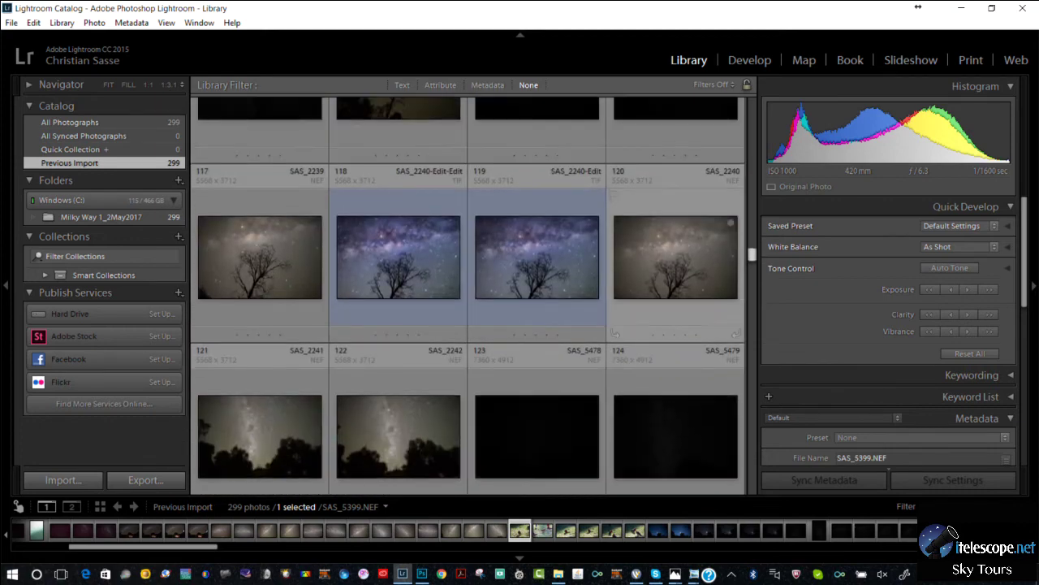
{"action": "double_click", "coordinate": [516, 538]}
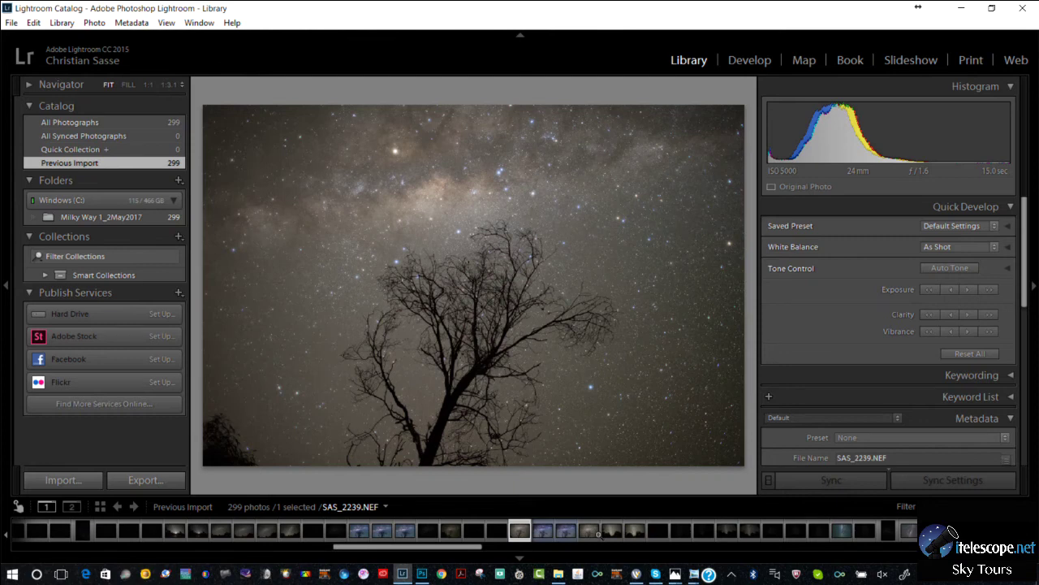
Show the photo's info overlay, hide it again and return to the thumbnail grid
{"action": "key", "text": "i"}
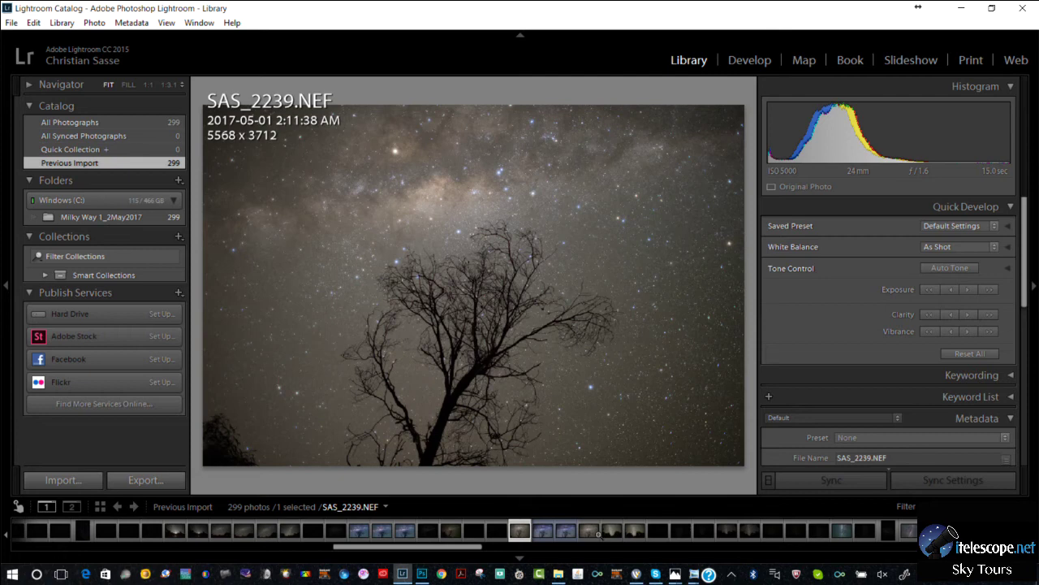
{"action": "key", "text": "i"}
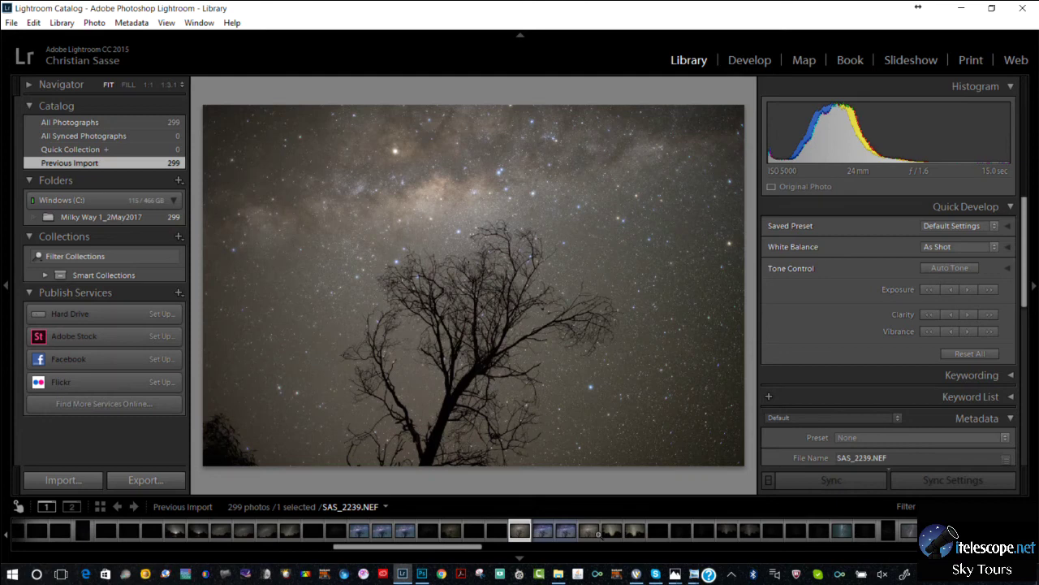
{"action": "key", "text": "g"}
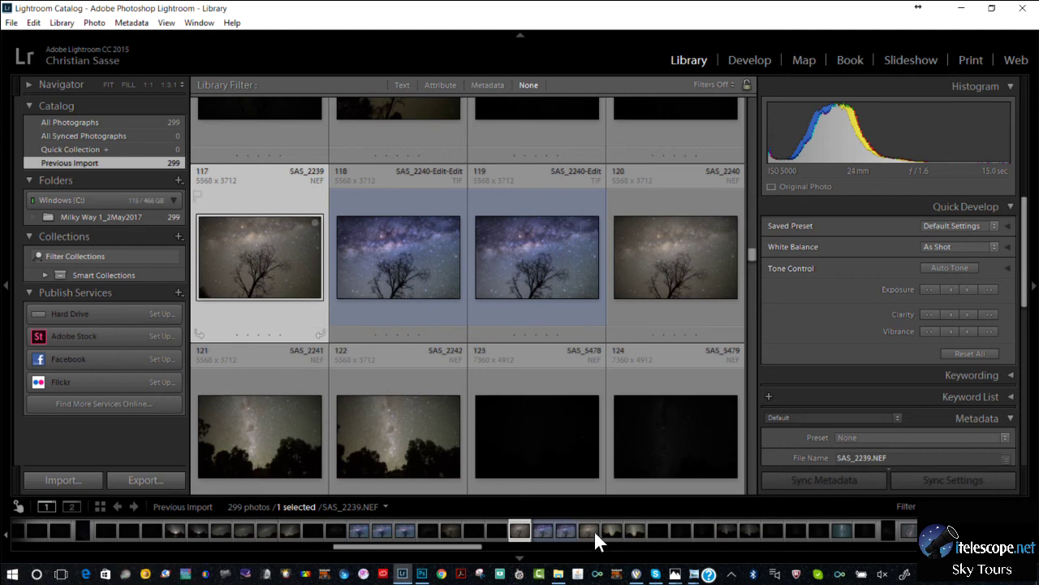
Turn on soft proofing for SAS_2239.NEF and open the photo in the Develop module
{"action": "key", "text": "e"}
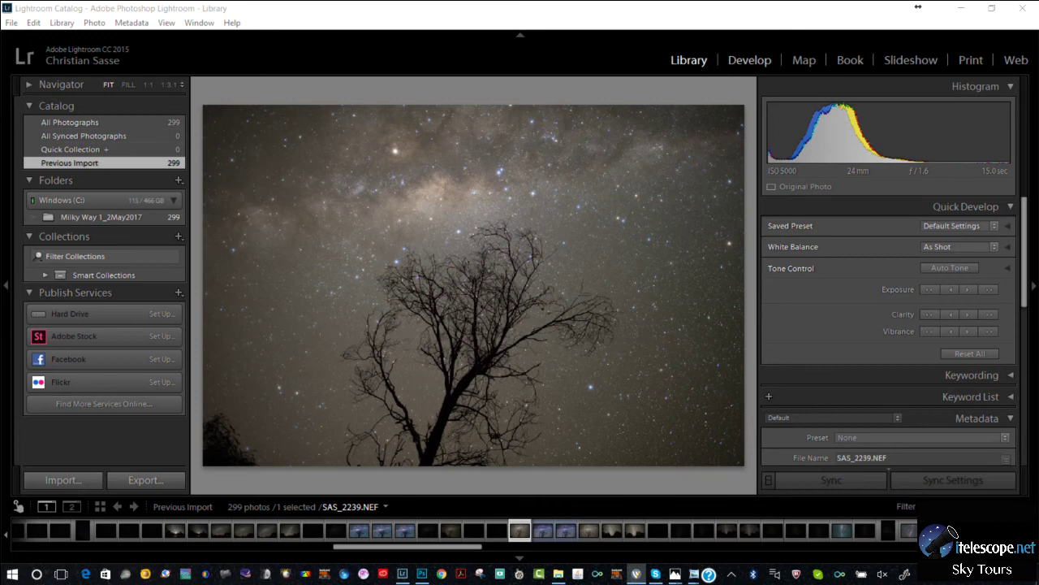
{"action": "key", "text": "s"}
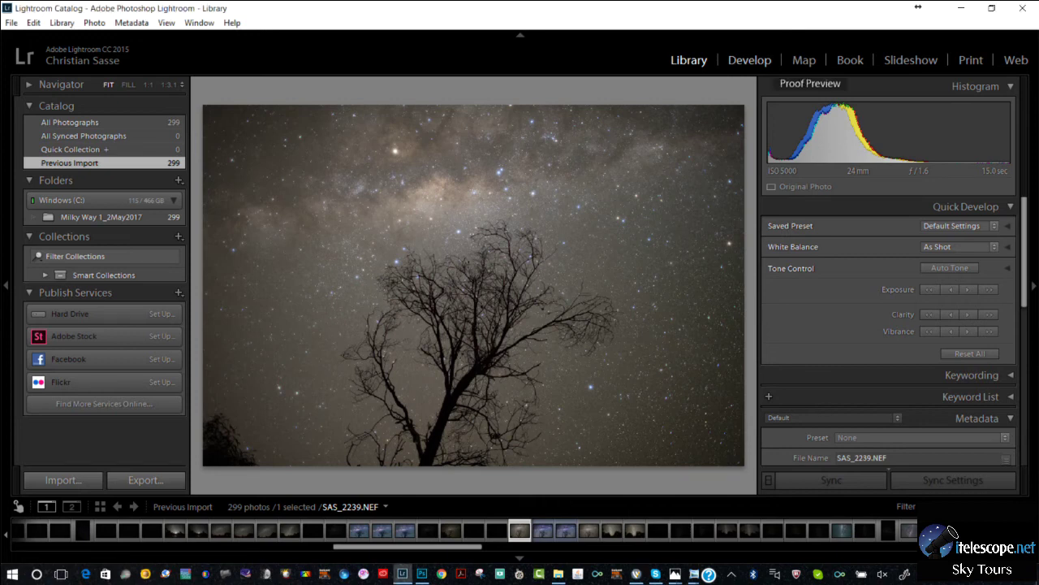
{"action": "key", "text": "d"}
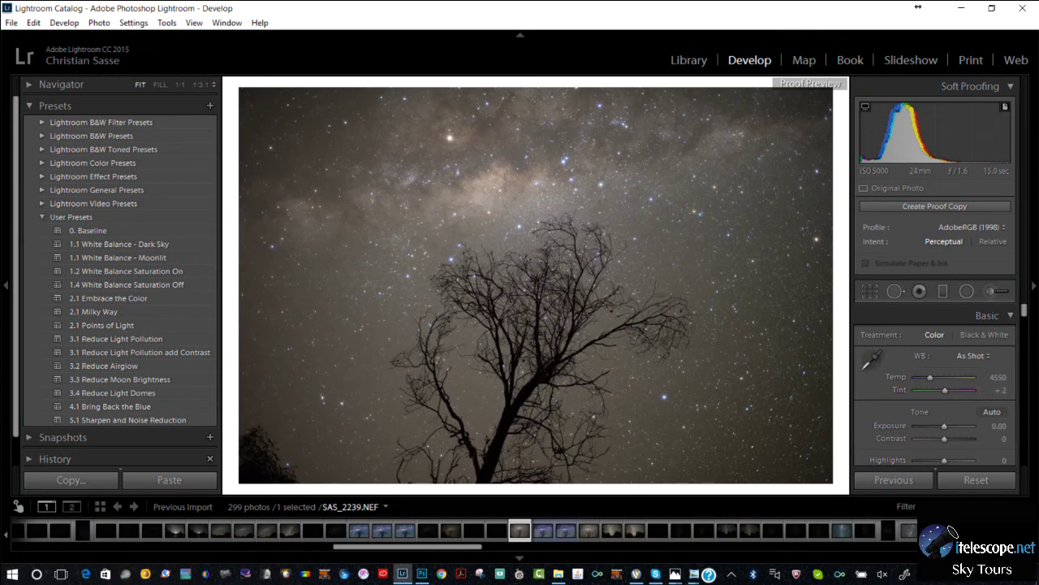
Set the white balance temperature to 3071 and the tint to +11, making this photo the proof
{"action": "left_click_drag", "start_coordinate": [930, 377], "coordinate": [922, 377]}
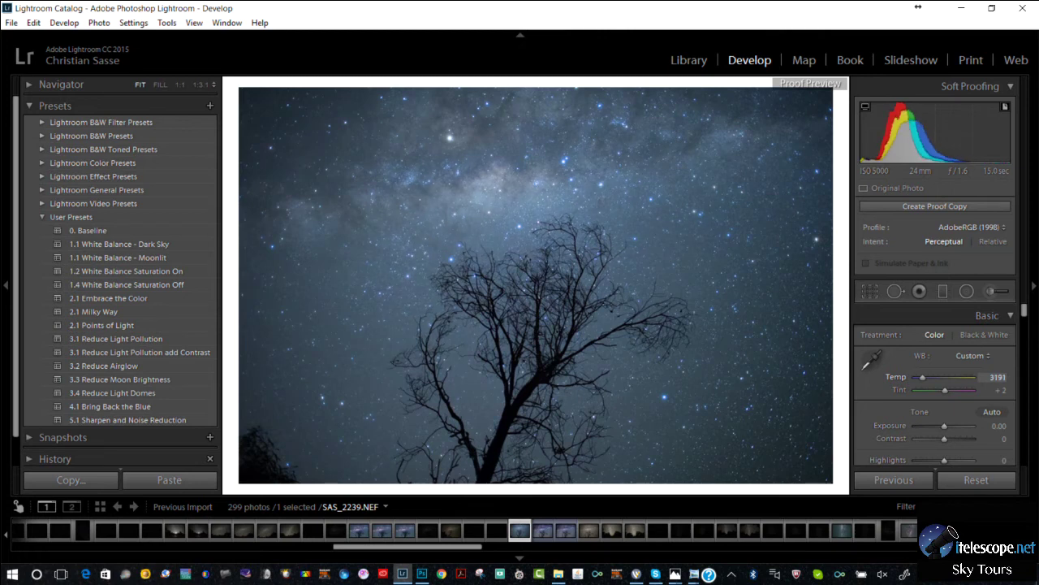
{"action": "left_click_drag", "start_coordinate": [998, 376], "coordinate": [988, 377]}
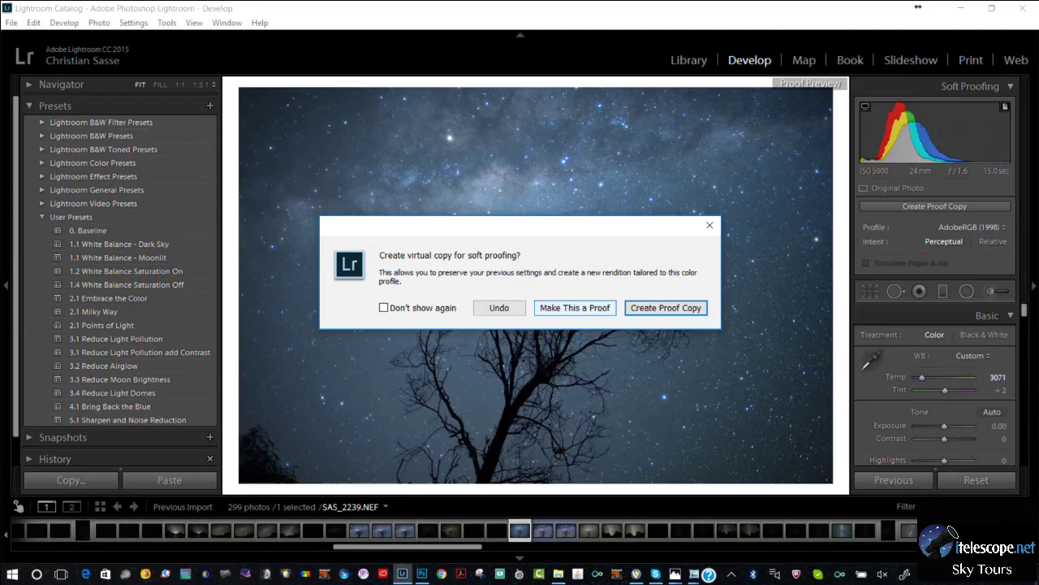
{"action": "left_click", "coordinate": [499, 308]}
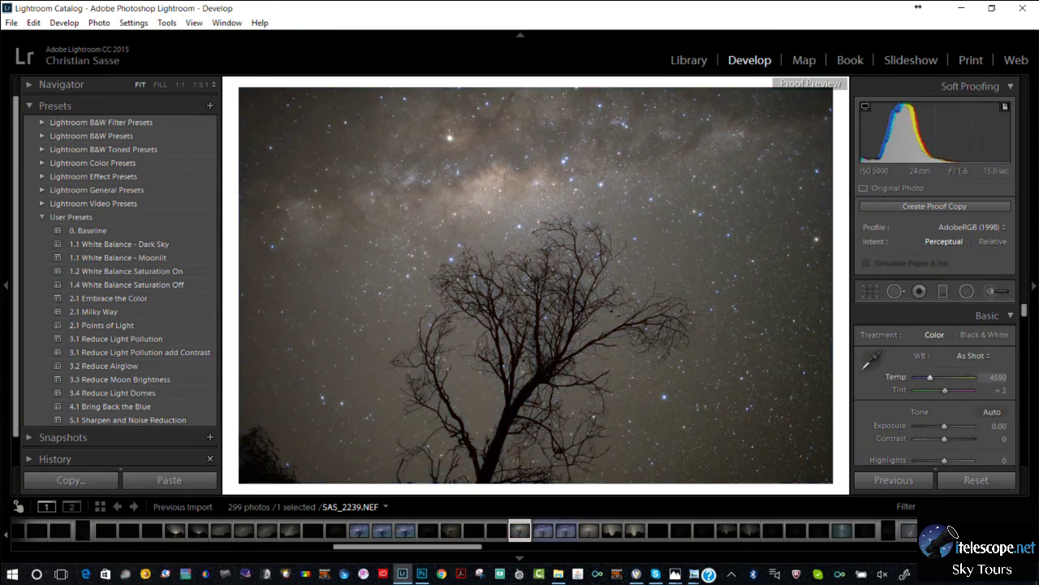
{"action": "key", "text": "ctrl+y"}
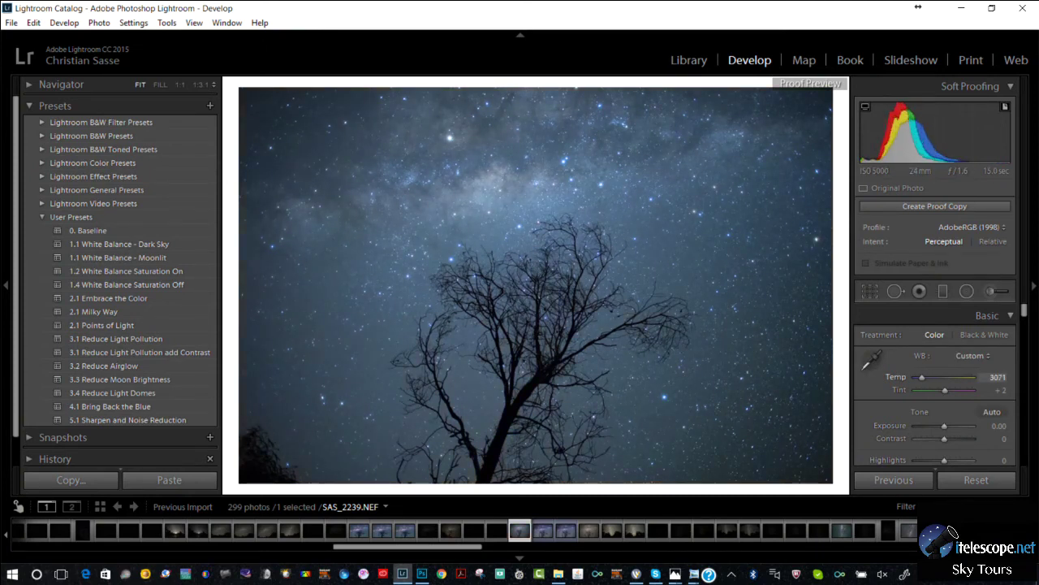
{"action": "left_click", "coordinate": [922, 377]}
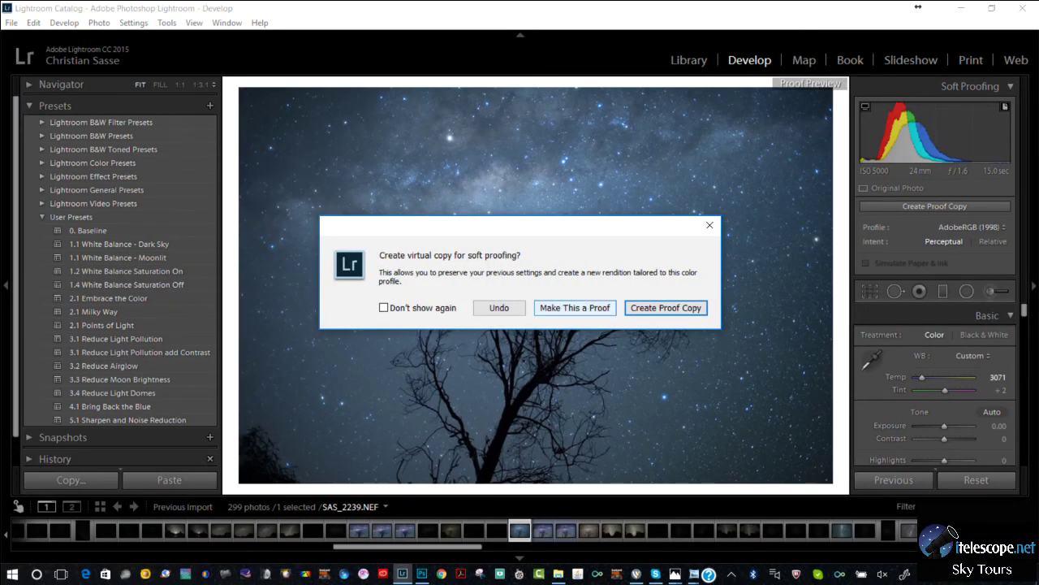
{"action": "left_click", "coordinate": [575, 308]}
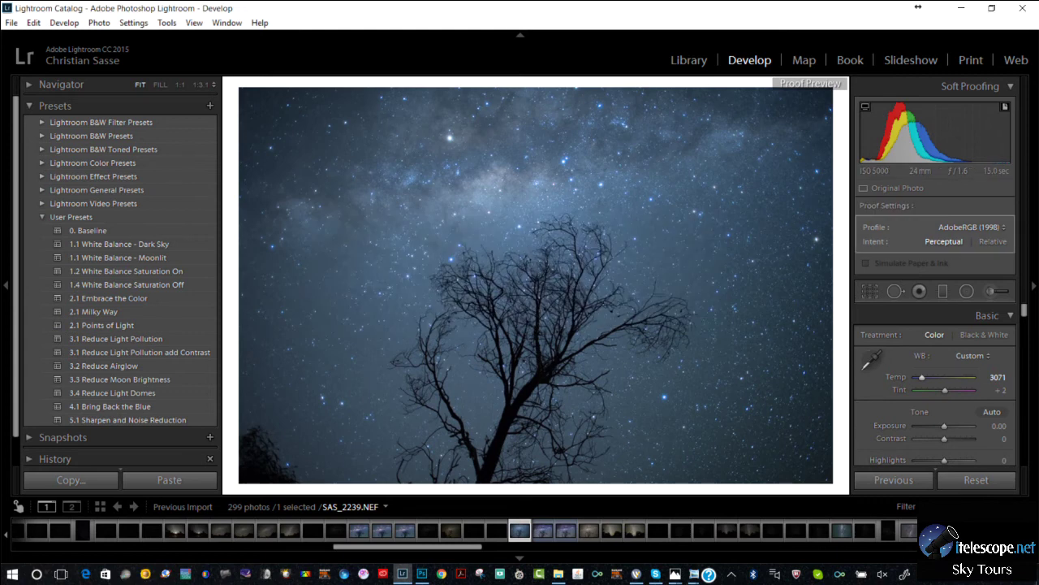
{"action": "left_click_drag", "start_coordinate": [944, 389], "coordinate": [947, 390]}
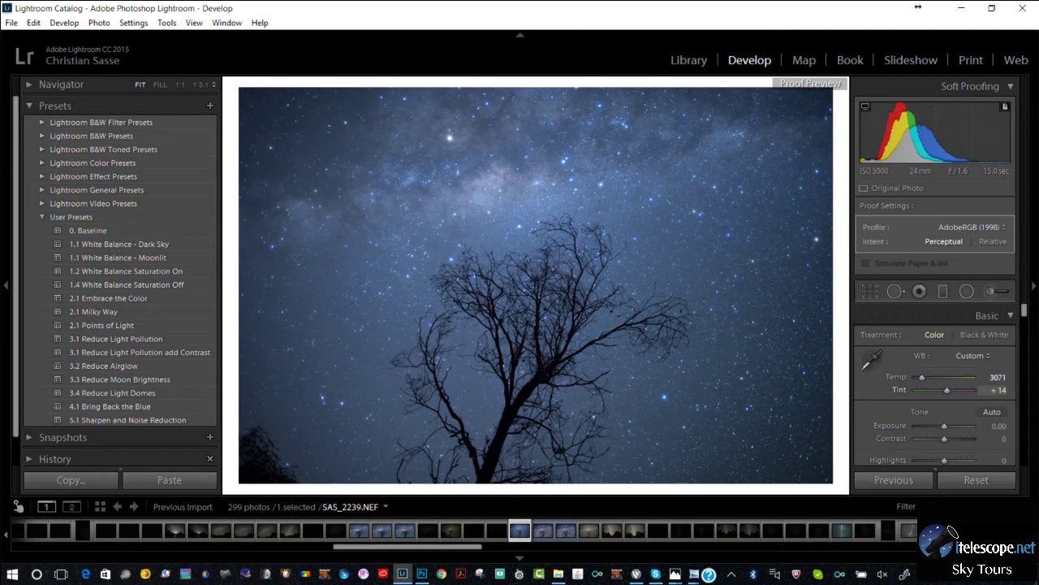
{"action": "left_click_drag", "start_coordinate": [946, 390], "coordinate": [946, 390]}
Raise the Whites to +38 while checking the stars with the highlight clipping preview
{"action": "scroll", "coordinate": [934, 385], "scroll_direction": "down", "scroll_amount": 2}
{"action": "scroll", "coordinate": [934, 385], "scroll_direction": "up", "scroll_amount": 2}
{"action": "scroll", "coordinate": [934, 386], "scroll_direction": "down", "scroll_amount": 2}
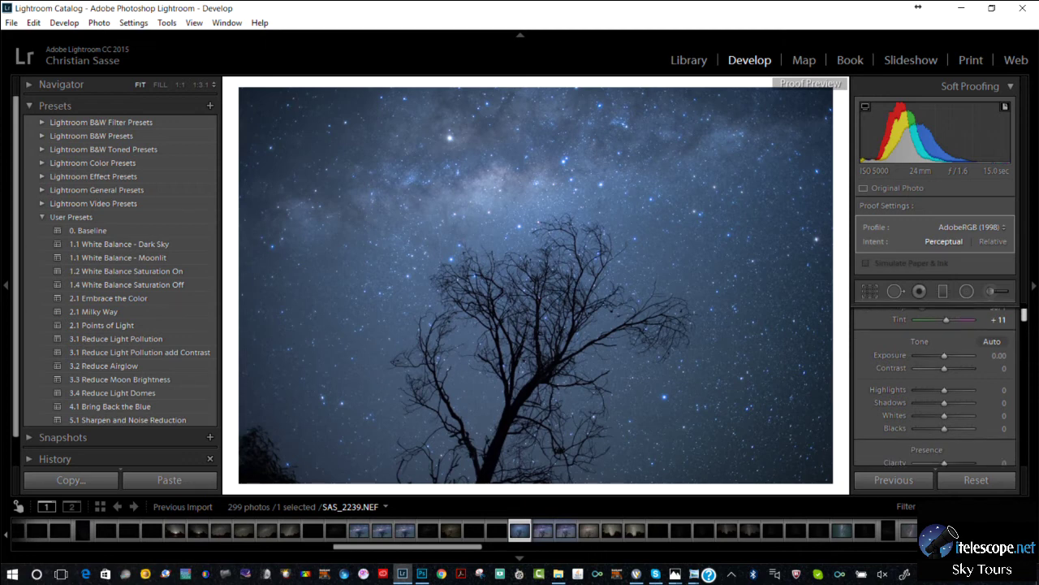
{"action": "scroll", "coordinate": [934, 386], "scroll_direction": "down", "scroll_amount": 1}
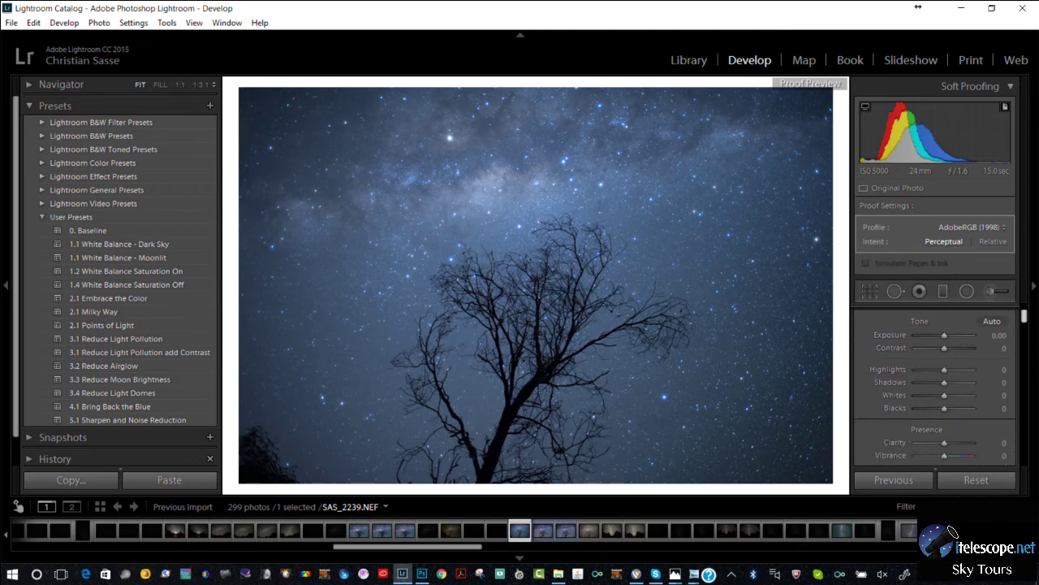
{"action": "scroll", "coordinate": [933, 386], "scroll_direction": "up", "scroll_amount": 1}
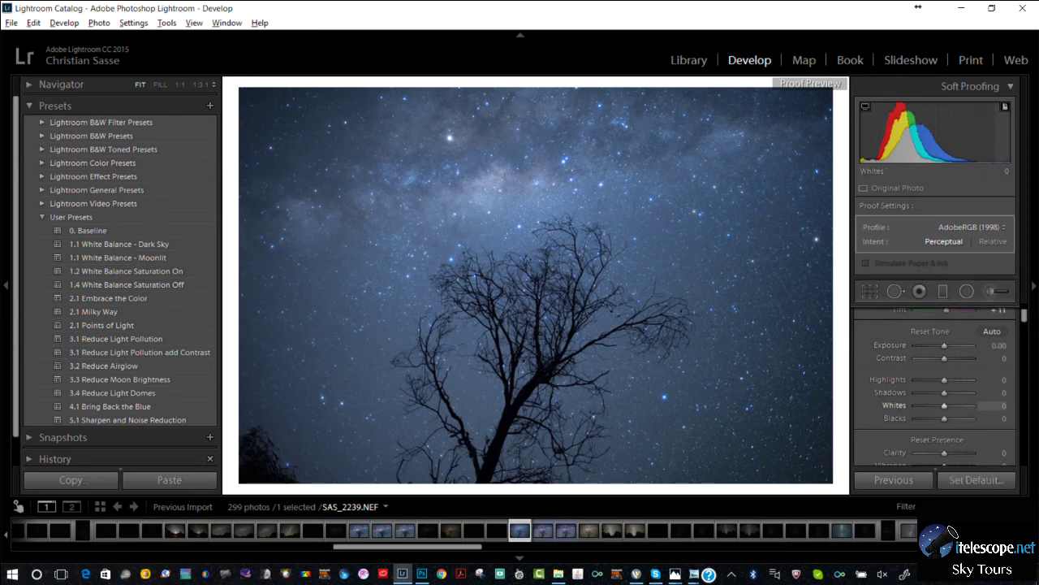
{"action": "left_click", "coordinate": [944, 405], "text": "alt"}
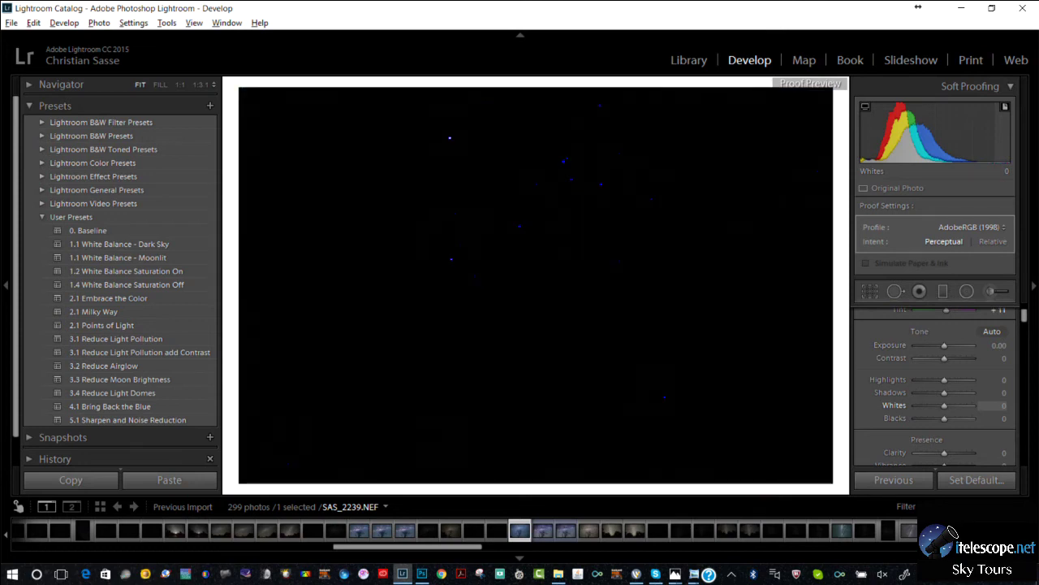
{"action": "left_click_drag", "start_coordinate": [946, 405], "coordinate": [955, 406]}
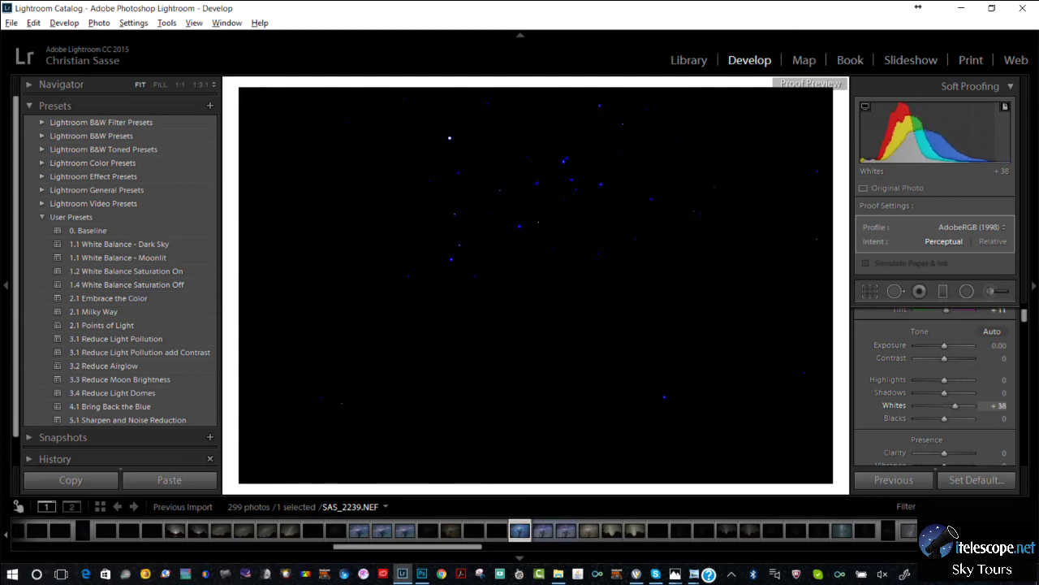
{"action": "left_click_drag", "start_coordinate": [955, 405], "coordinate": [955, 405]}
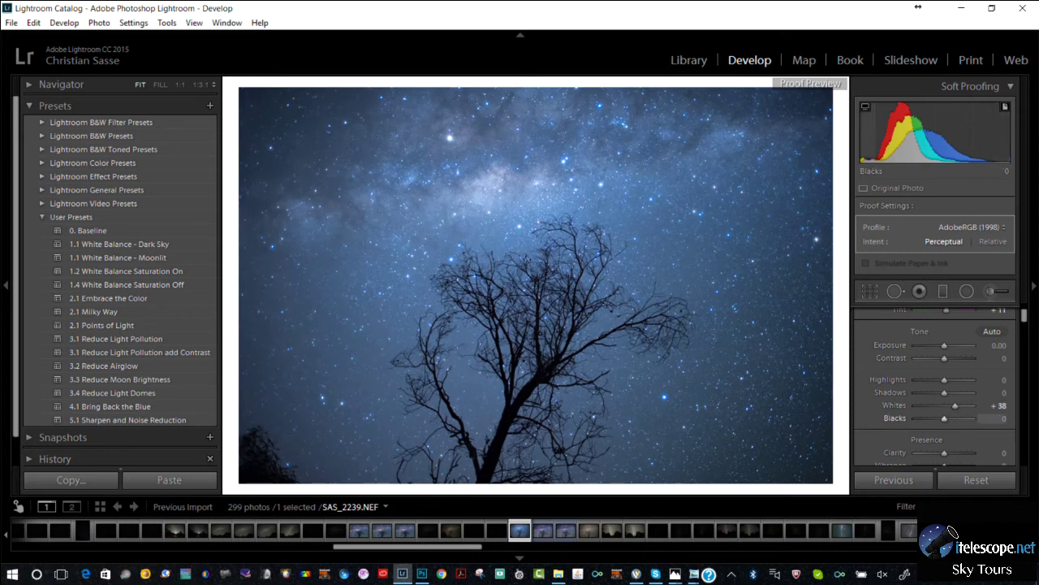
Set the Blacks to -10 and the Contrast to +48
{"action": "key", "text": "alt"}
{"action": "left_click_drag", "start_coordinate": [944, 419], "coordinate": [941, 419]}
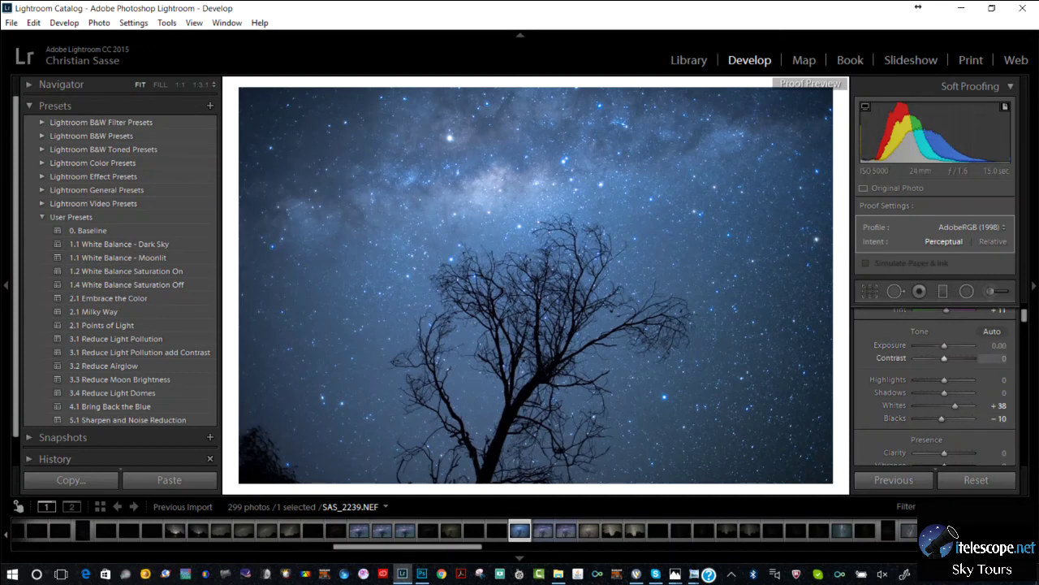
{"action": "left_click_drag", "start_coordinate": [944, 358], "coordinate": [958, 357]}
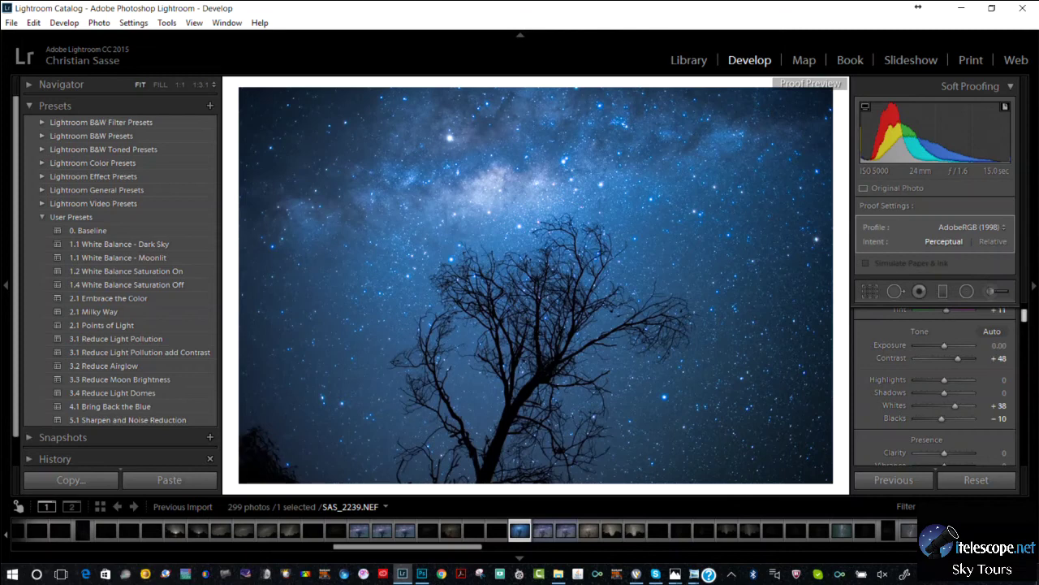
Look through the photo's Presence, Tone Curve, Color, Detail and Lens Corrections settings
{"action": "scroll", "coordinate": [934, 390], "scroll_direction": "down", "scroll_amount": 5}
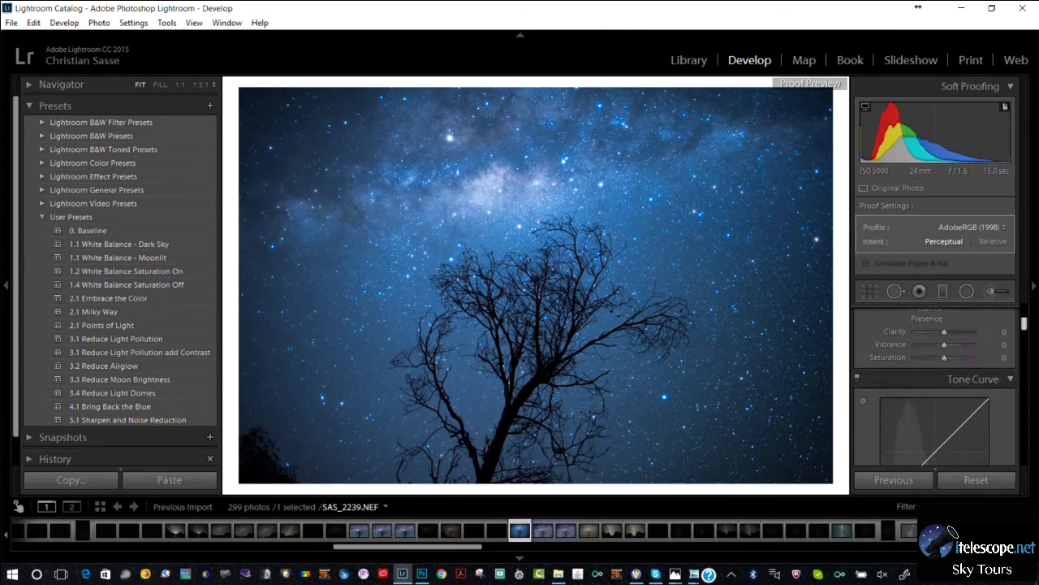
{"action": "scroll", "coordinate": [940, 387], "scroll_direction": "down", "scroll_amount": 1}
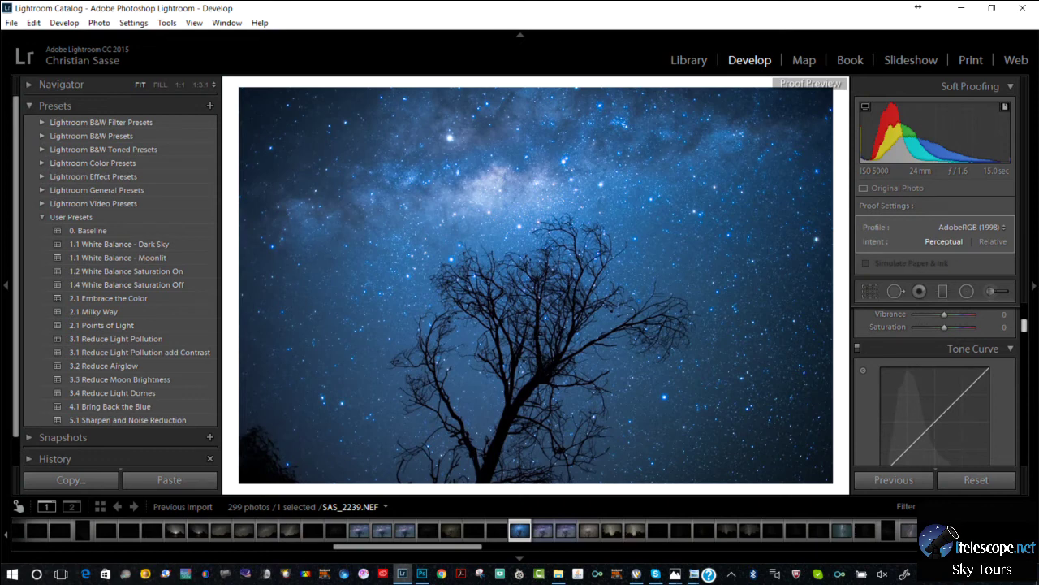
{"action": "scroll", "coordinate": [933, 389], "scroll_direction": "down", "scroll_amount": 2}
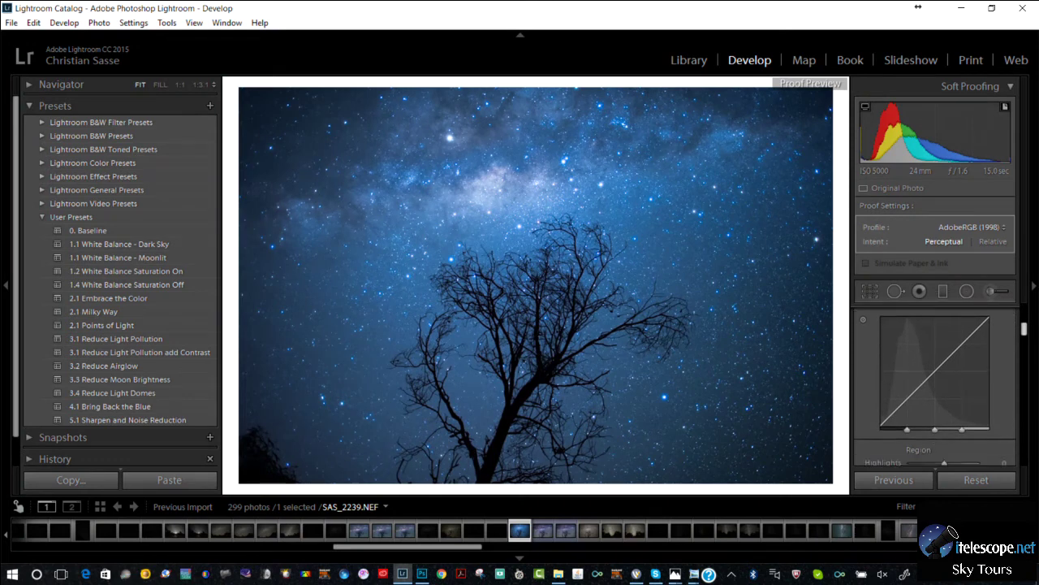
{"action": "scroll", "coordinate": [934, 387], "scroll_direction": "down", "scroll_amount": 4}
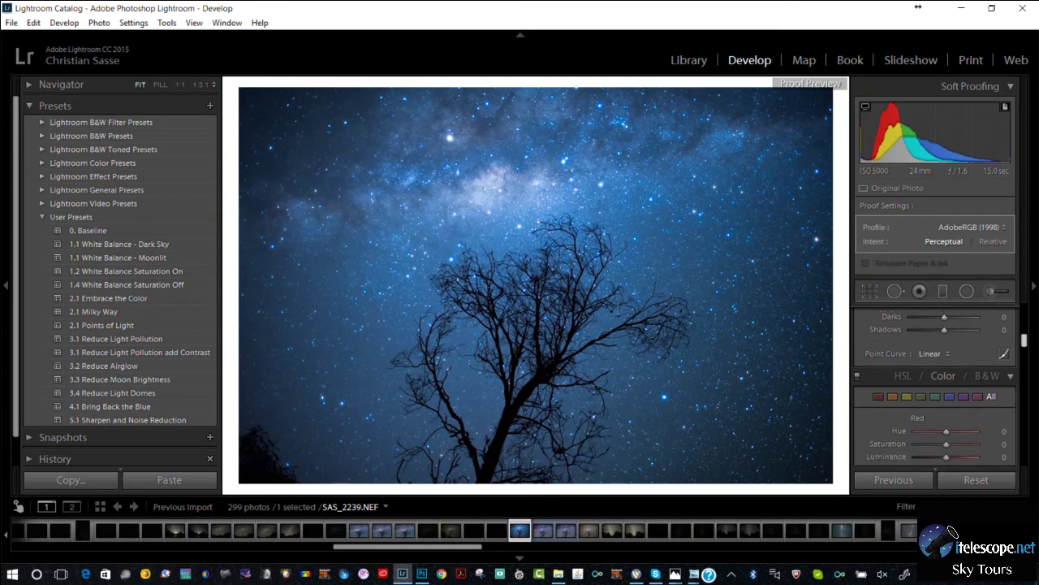
{"action": "scroll", "coordinate": [933, 386], "scroll_direction": "down", "scroll_amount": 10}
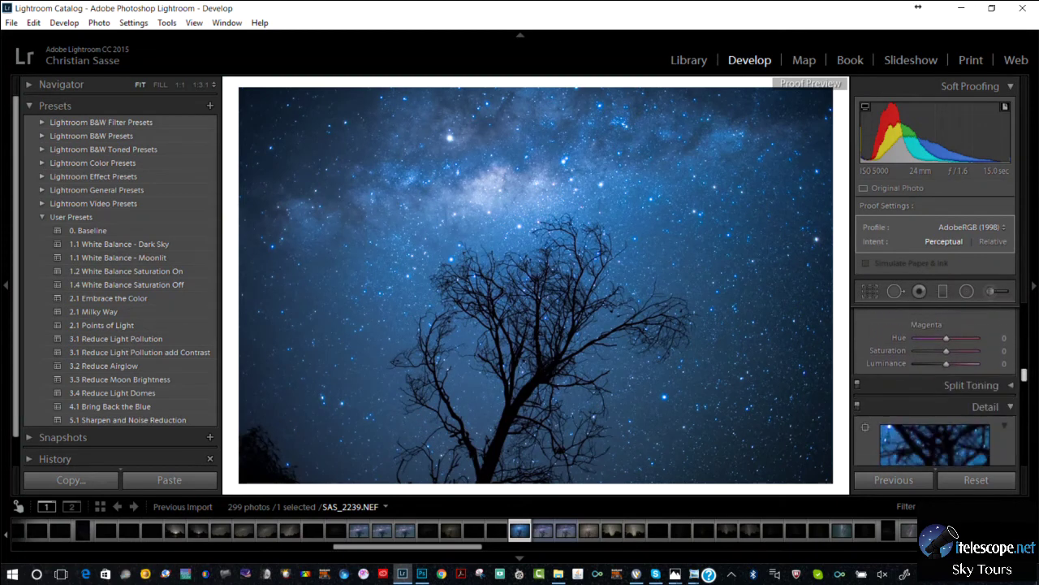
{"action": "scroll", "coordinate": [934, 386], "scroll_direction": "down", "scroll_amount": 3}
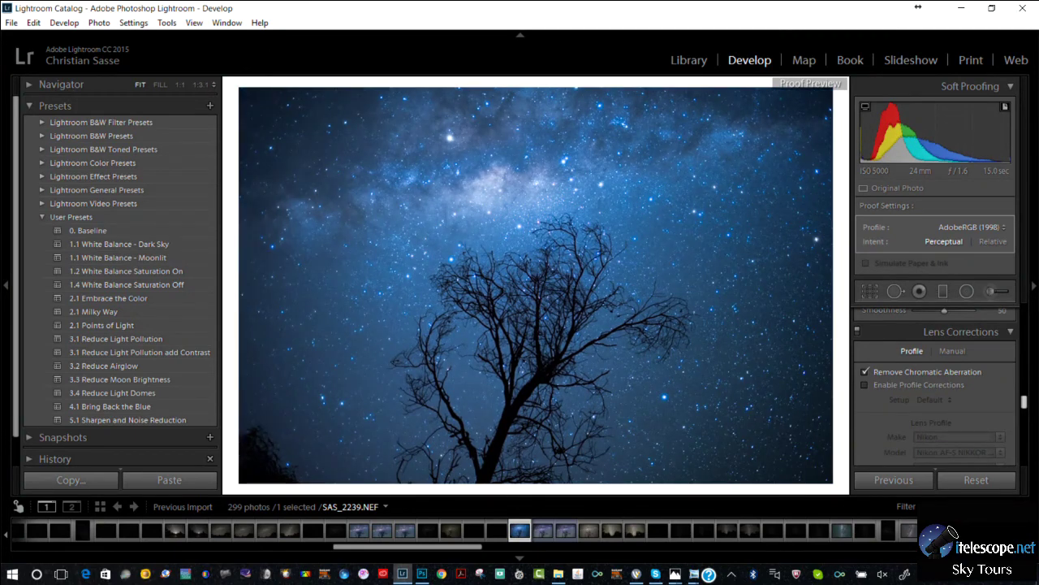
{"action": "scroll", "coordinate": [934, 382], "scroll_direction": "down", "scroll_amount": 2}
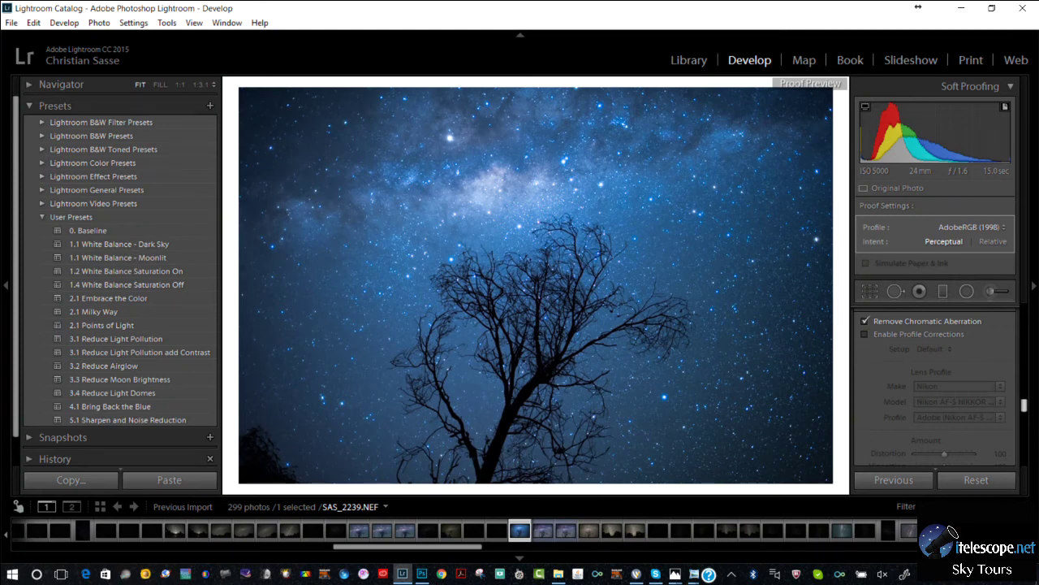
{"action": "scroll", "coordinate": [935, 385], "scroll_direction": "up", "scroll_amount": 1}
{"action": "scroll", "coordinate": [936, 385], "scroll_direction": "up", "scroll_amount": 10}
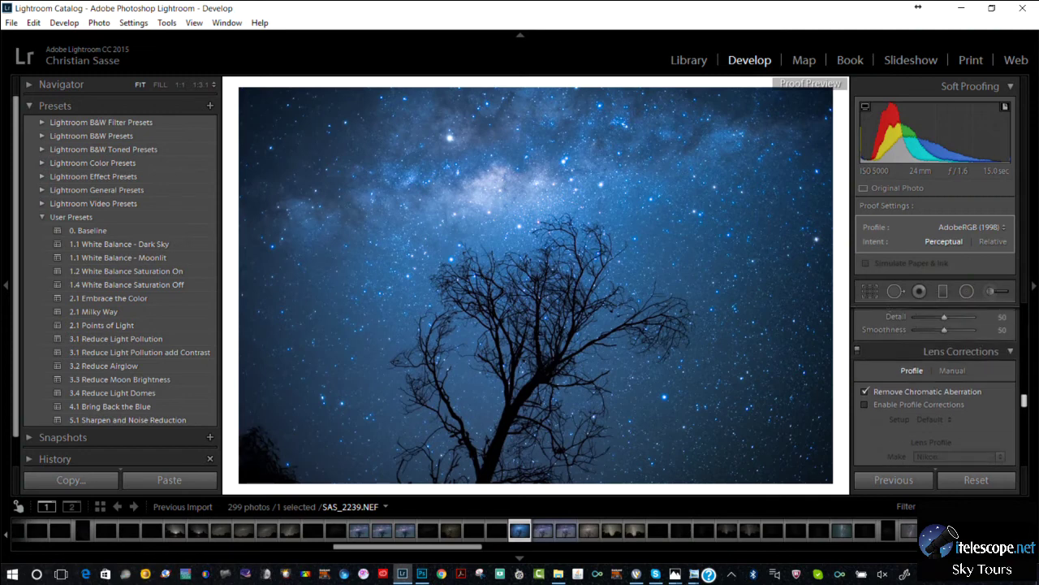
{"action": "scroll", "coordinate": [936, 384], "scroll_direction": "up", "scroll_amount": 8}
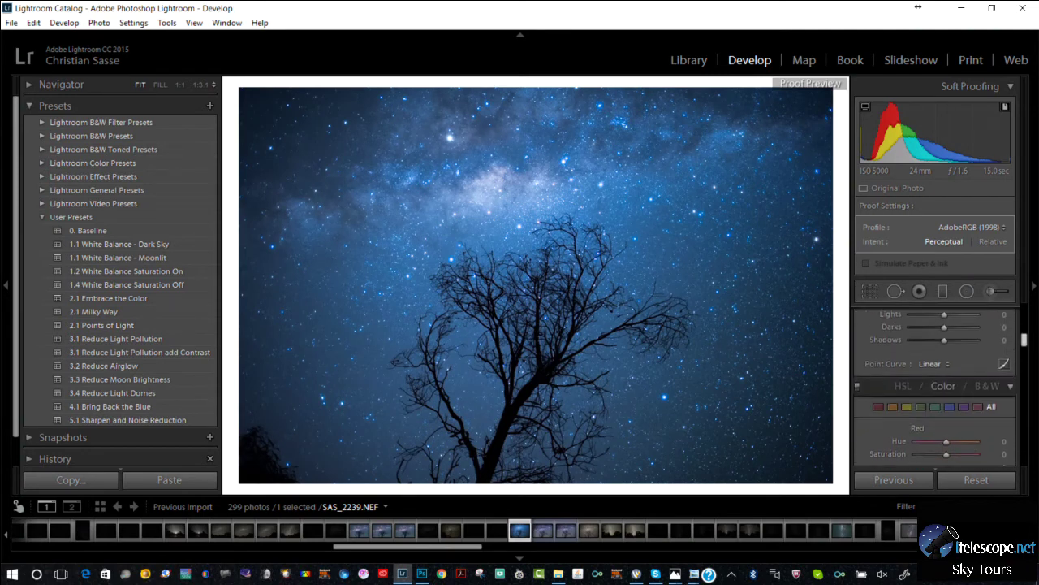
{"action": "scroll", "coordinate": [936, 385], "scroll_direction": "up", "scroll_amount": 8}
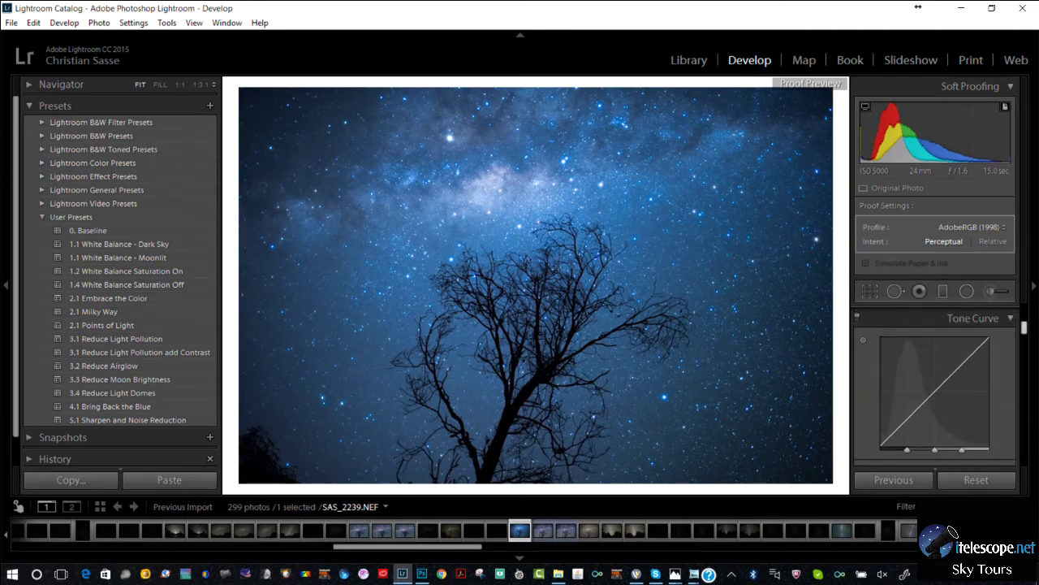
Raise the photo's Shadows to +48
{"action": "scroll", "coordinate": [936, 385], "scroll_direction": "down", "scroll_amount": 2}
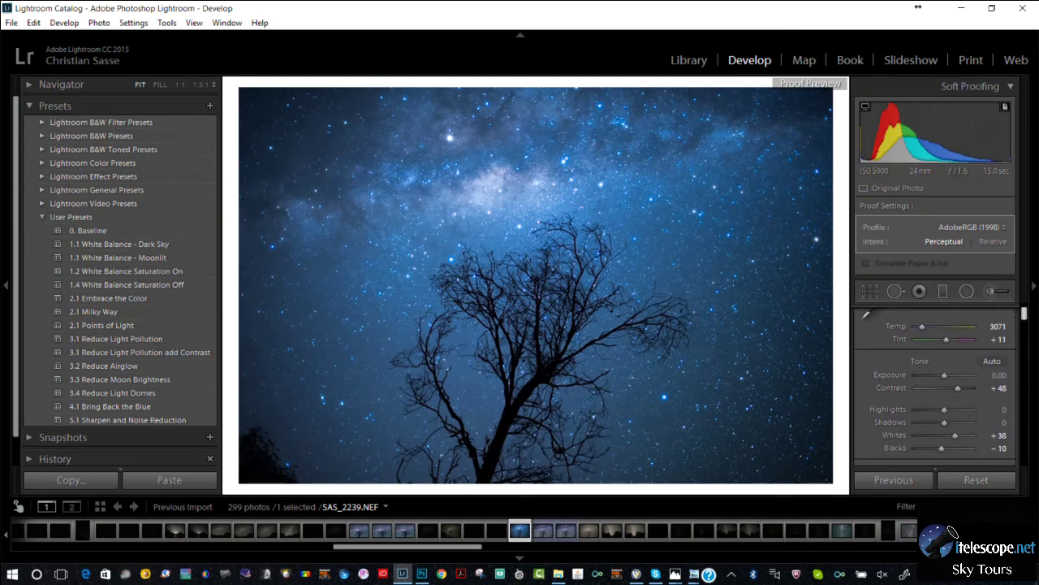
{"action": "scroll", "coordinate": [935, 381], "scroll_direction": "down", "scroll_amount": 1}
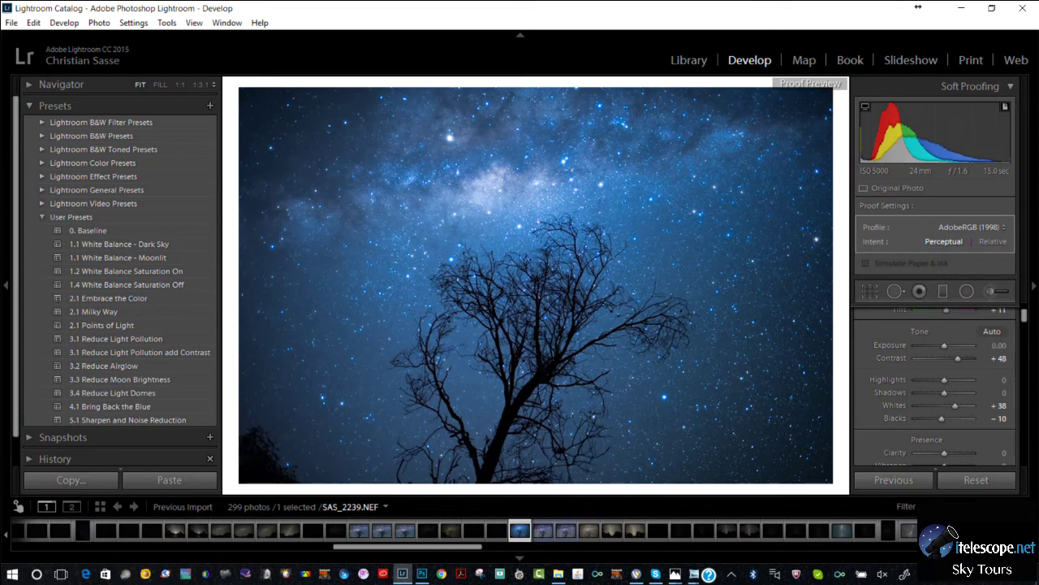
{"action": "left_click_drag", "start_coordinate": [901, 138], "coordinate": [923, 138]}
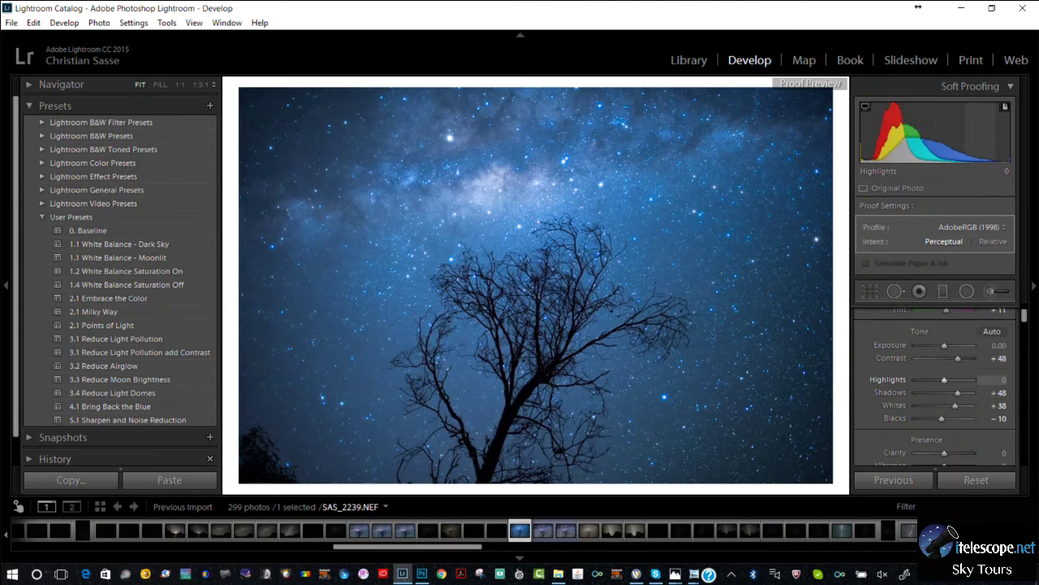
Try the Clarity at +50, and reduce it to +31
{"action": "scroll", "coordinate": [934, 386], "scroll_direction": "down", "scroll_amount": 5}
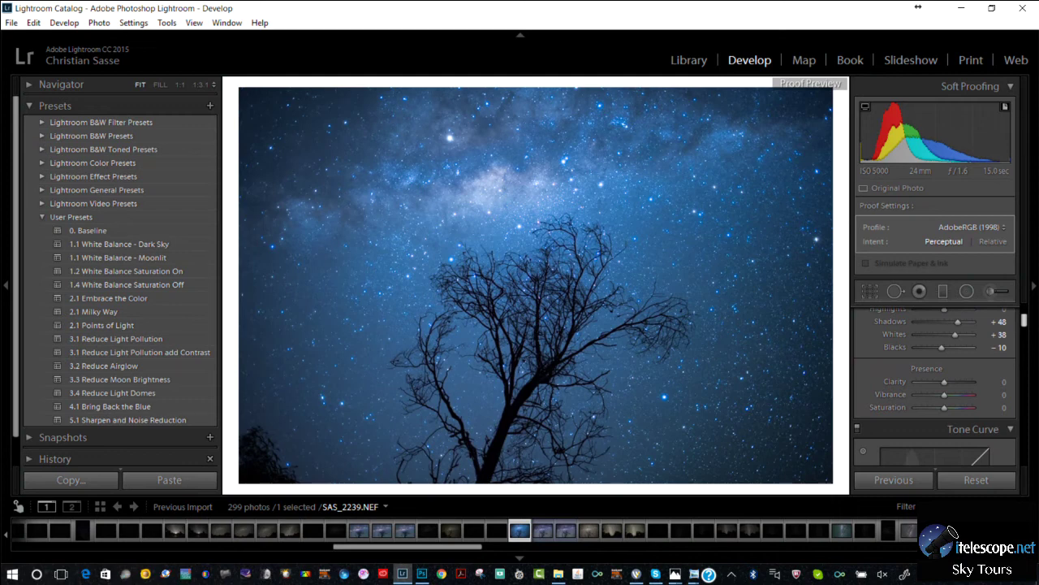
{"action": "scroll", "coordinate": [934, 386], "scroll_direction": "up", "scroll_amount": 1}
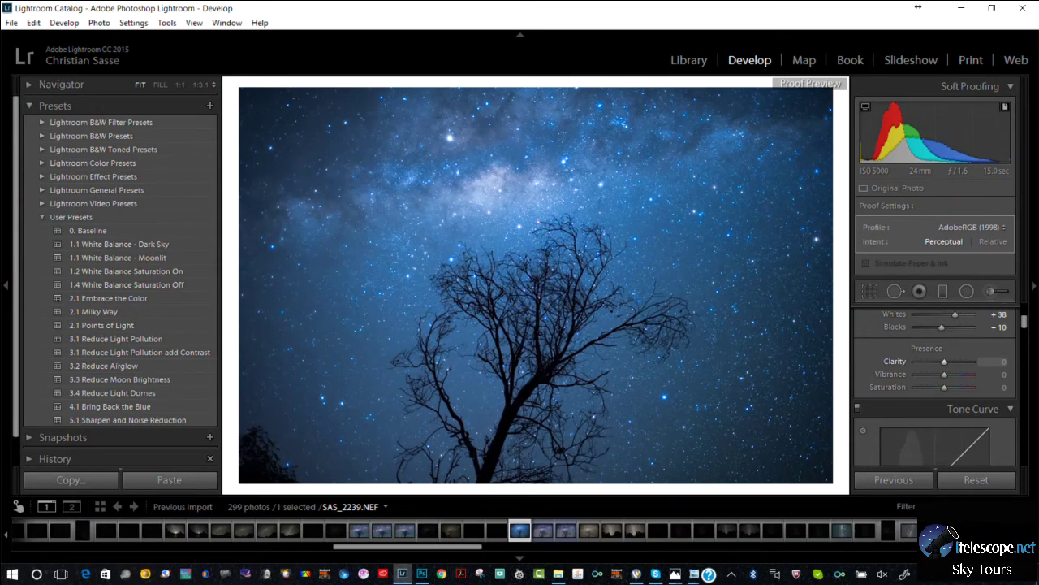
{"action": "key", "text": "Up"}
{"action": "key", "text": "Up"}
{"action": "key", "text": "Up"}
{"action": "key", "text": "Up"}
{"action": "key", "text": "Up"}
{"action": "key", "text": "Up"}
{"action": "key", "text": "Up"}
{"action": "key", "text": "Up"}
{"action": "key", "text": "Up"}
{"action": "key", "text": "Up"}
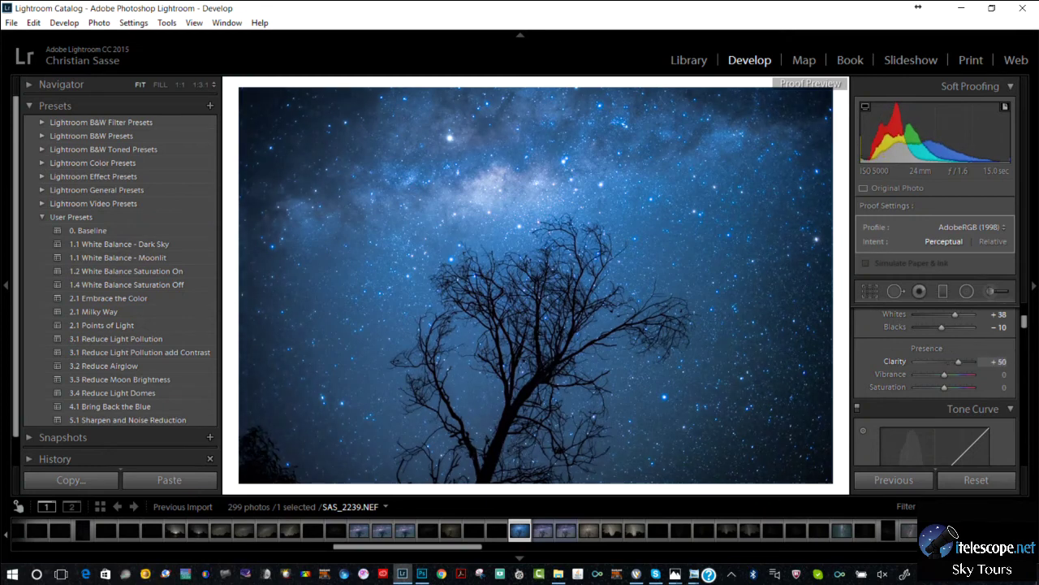
{"action": "key", "text": "Down"}
{"action": "key", "text": "Down"}
{"action": "key", "text": "Down"}
{"action": "key", "text": "Down"}
{"action": "key", "text": "Down"}
{"action": "key", "text": "Down"}
{"action": "key", "text": "Down"}
{"action": "key", "text": "Down"}
{"action": "key", "text": "Down"}
{"action": "key", "text": "Down"}
{"action": "key", "text": "Down"}
Raise the Vibrance to +36 to strengthen the photo's muted colors
{"action": "key", "text": "period"}
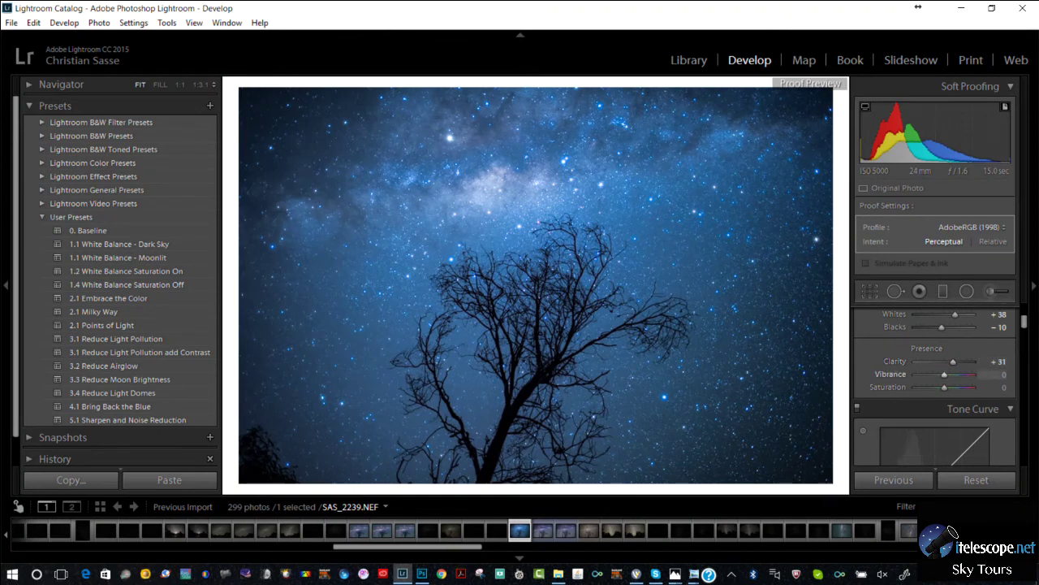
{"action": "key", "text": "Up"}
{"action": "key", "text": "Up"}
{"action": "key", "text": "Up"}
{"action": "key", "text": "Up"}
{"action": "key", "text": "Up"}
{"action": "key", "text": "Up"}
{"action": "key", "text": "Up"}
{"action": "key", "text": "Up"}
{"action": "key", "text": "Up"}
{"action": "key", "text": "Up"}
{"action": "key", "text": "Up"}
{"action": "key", "text": "Up"}
{"action": "key", "text": "Up"}
{"action": "key", "text": "Up"}
{"action": "key", "text": "Up"}
{"action": "key", "text": "Up"}
{"action": "key", "text": "Up"}
{"action": "key", "text": "Up"}
{"action": "key", "text": "Up"}
{"action": "key", "text": "Up"}
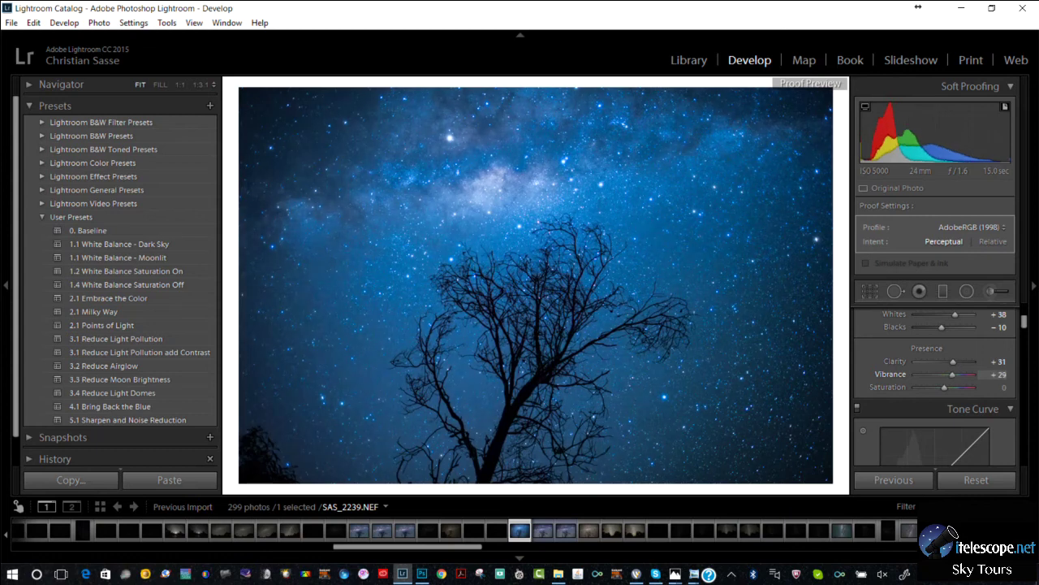
{"action": "key", "text": "Up"}
{"action": "key", "text": "Up"}
{"action": "key", "text": "Up"}
{"action": "key", "text": "Up"}
{"action": "key", "text": "Up"}
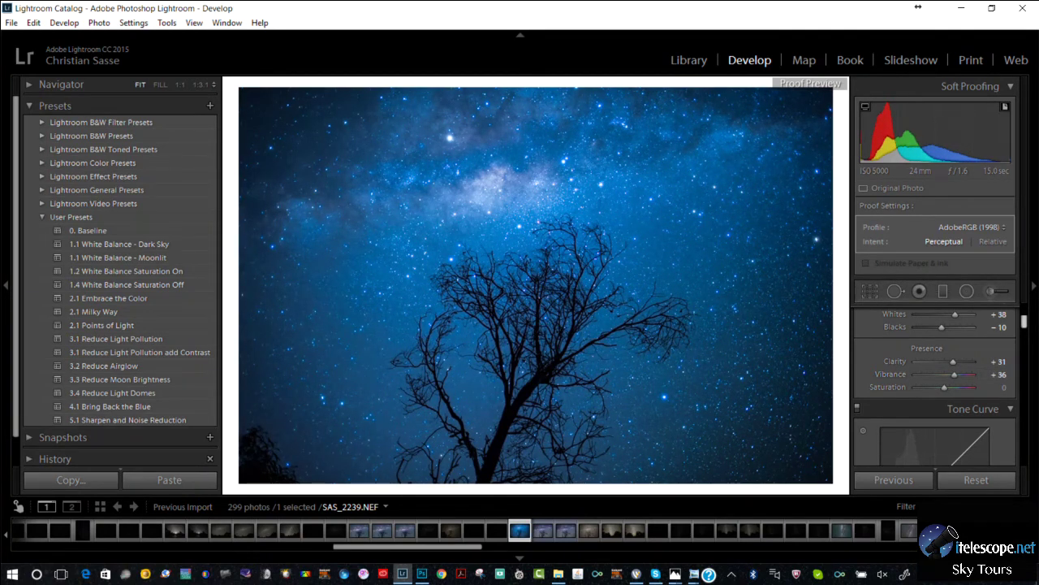
Try a warmer white balance temperature of 3429, and settle on 3191
{"action": "scroll", "coordinate": [934, 388], "scroll_direction": "up", "scroll_amount": 5}
{"action": "scroll", "coordinate": [934, 386], "scroll_direction": "up", "scroll_amount": 1}
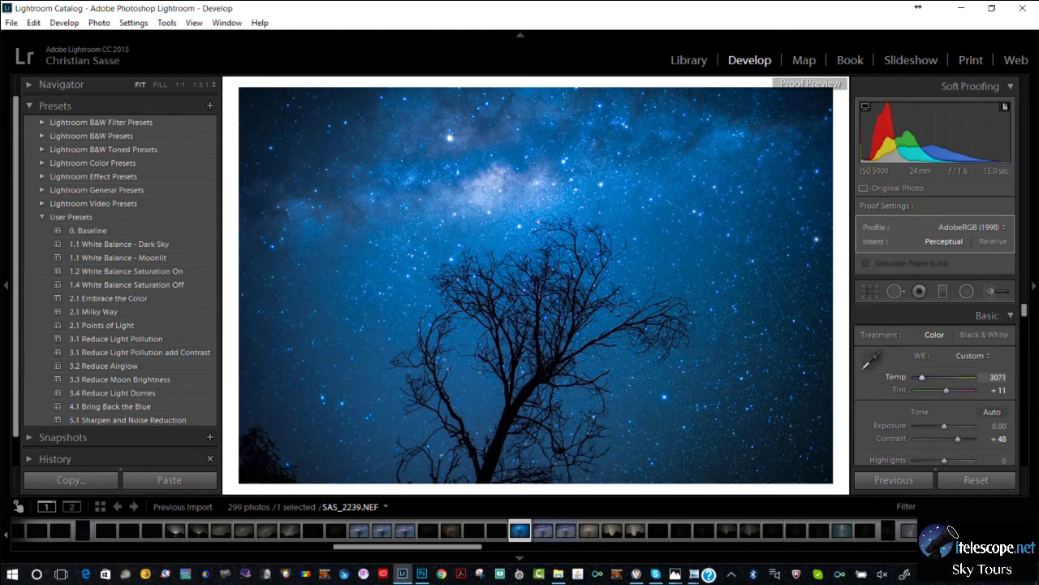
{"action": "key", "text": "Up"}
{"action": "key", "text": "Up"}
{"action": "key", "text": "Up"}
{"action": "key", "text": "Up"}
{"action": "key", "text": "Up"}
{"action": "key", "text": "Up"}
{"action": "key", "text": "Up"}
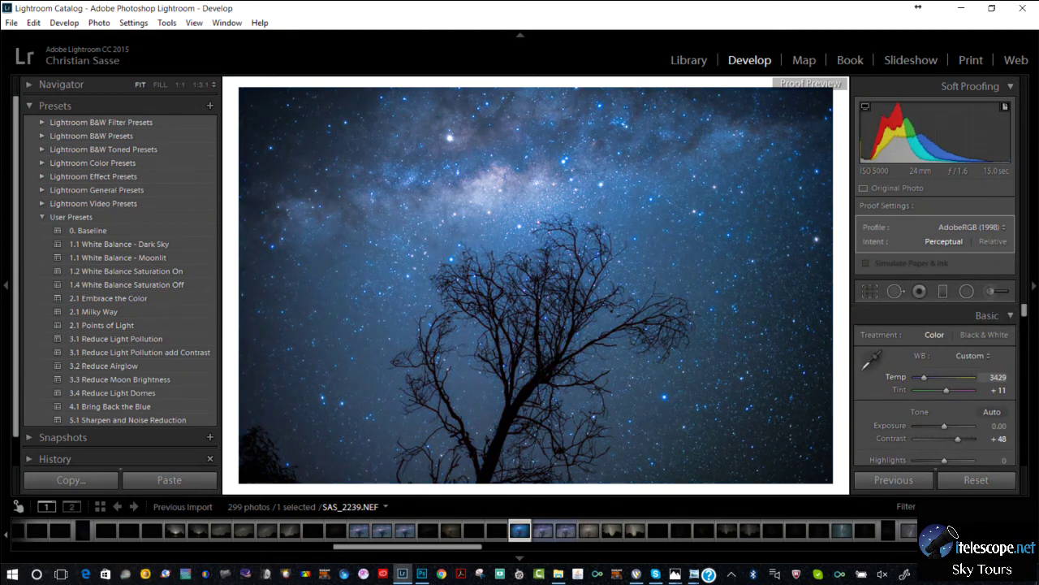
{"action": "key", "text": "Down"}
{"action": "key", "text": "Down"}
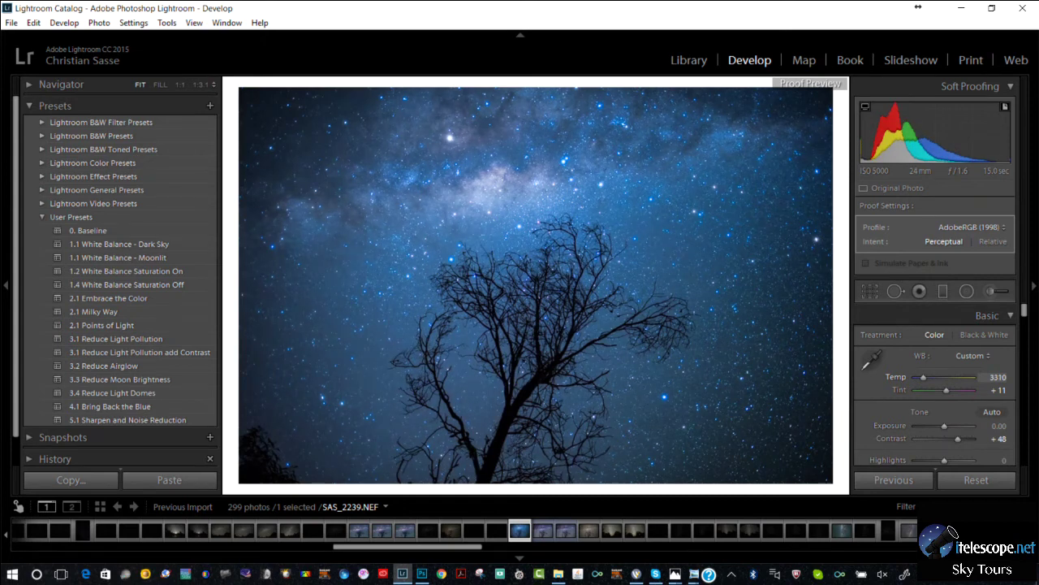
{"action": "key", "text": "Down"}
{"action": "key", "text": "Down"}
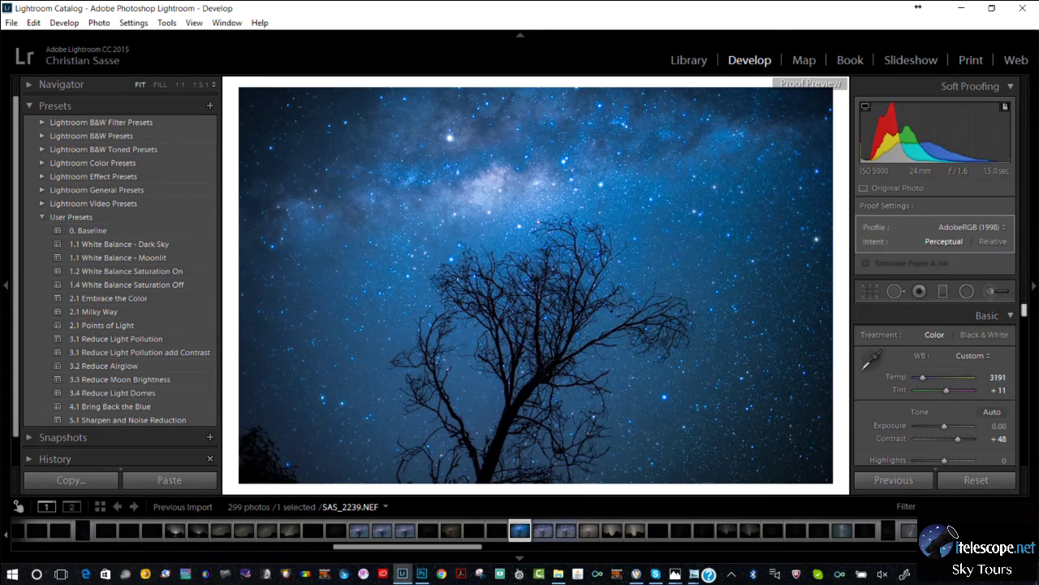
Switch to Wirecast, maximize its window to check the live stream, and return to Lightroom
{"action": "scroll", "coordinate": [934, 382], "scroll_direction": "down", "scroll_amount": 2}
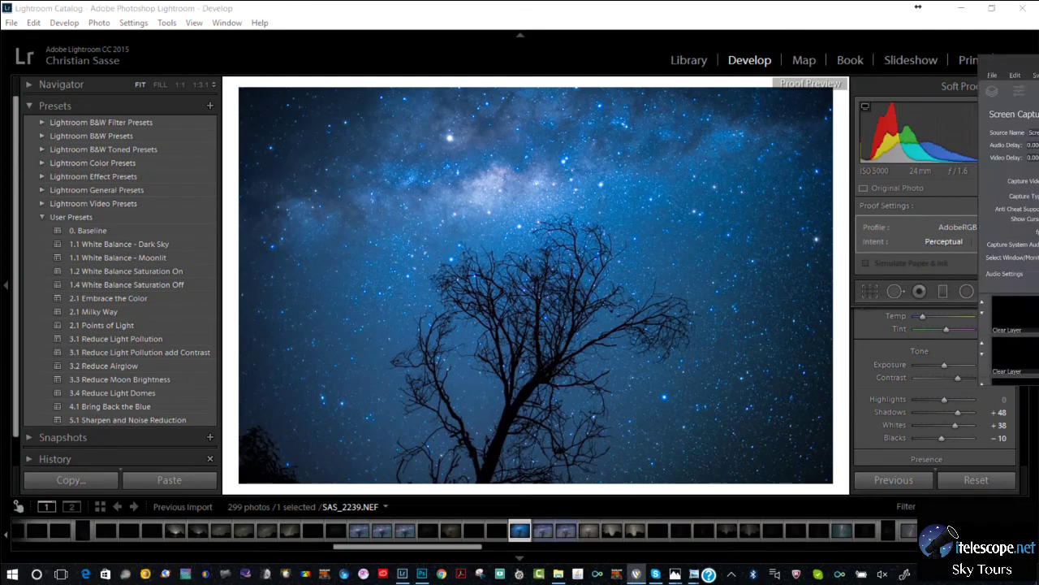
{"action": "left_click_drag", "start_coordinate": [1038, 268], "coordinate": [522, 134]}
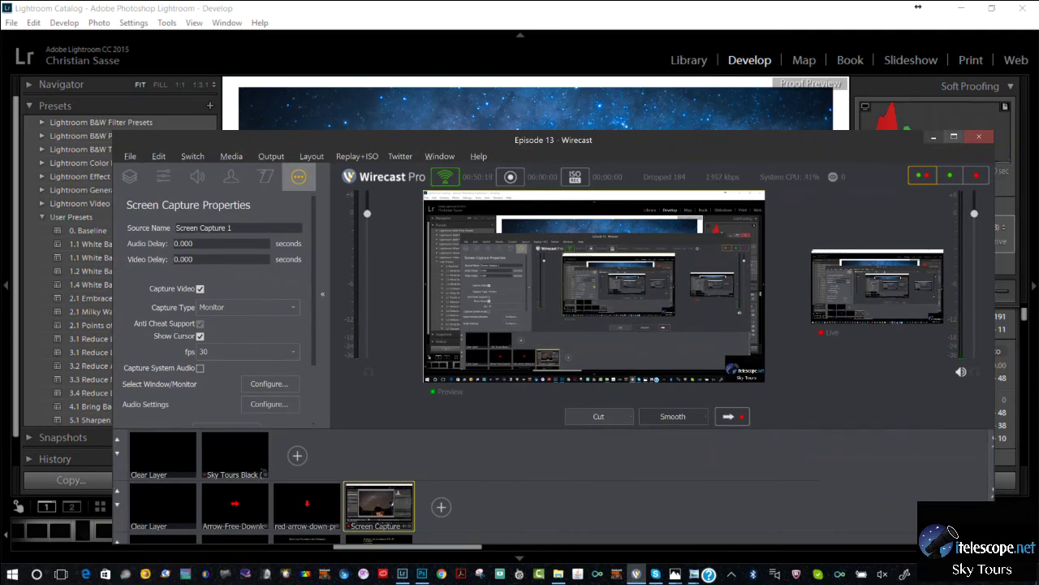
{"action": "key", "text": "super+Up"}
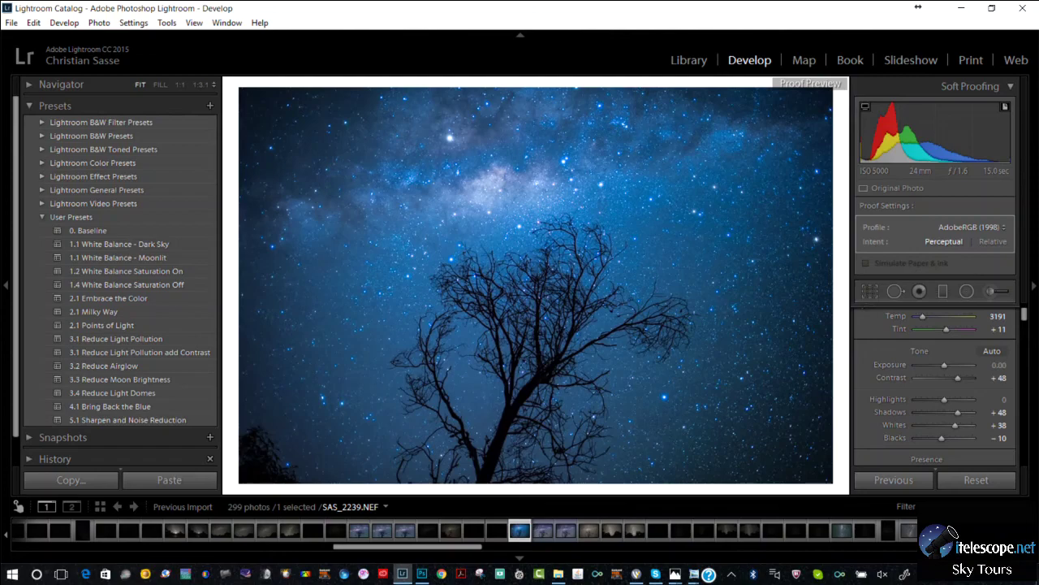
{"action": "left_click", "coordinate": [961, 8]}
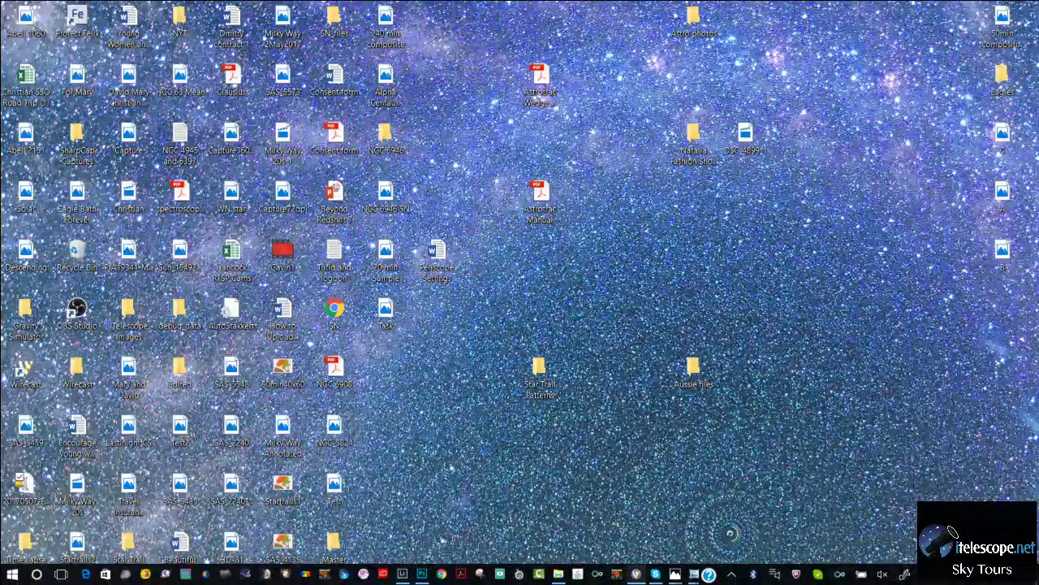
{"action": "key", "text": "alt+Tab"}
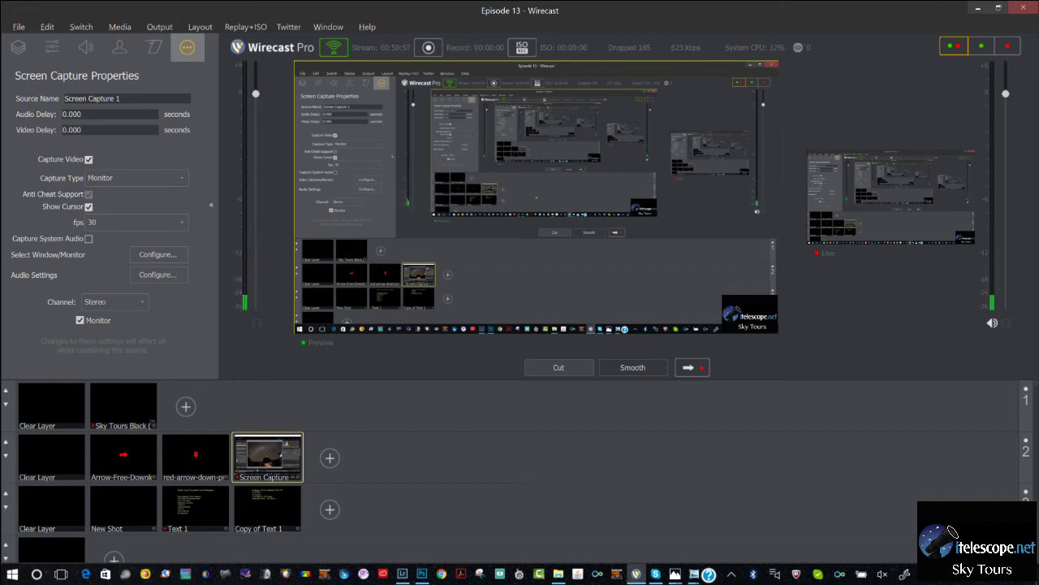
{"action": "mouse_move", "coordinate": [674, 574]}
{"action": "left_click", "coordinate": [402, 573]}
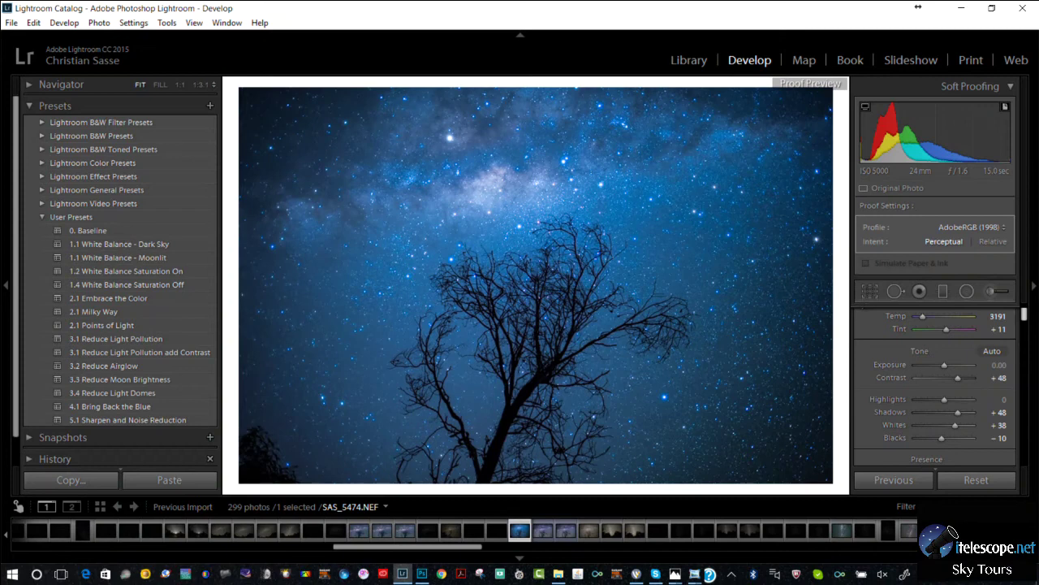
{"action": "scroll", "coordinate": [935, 385], "scroll_direction": "up", "scroll_amount": 1}
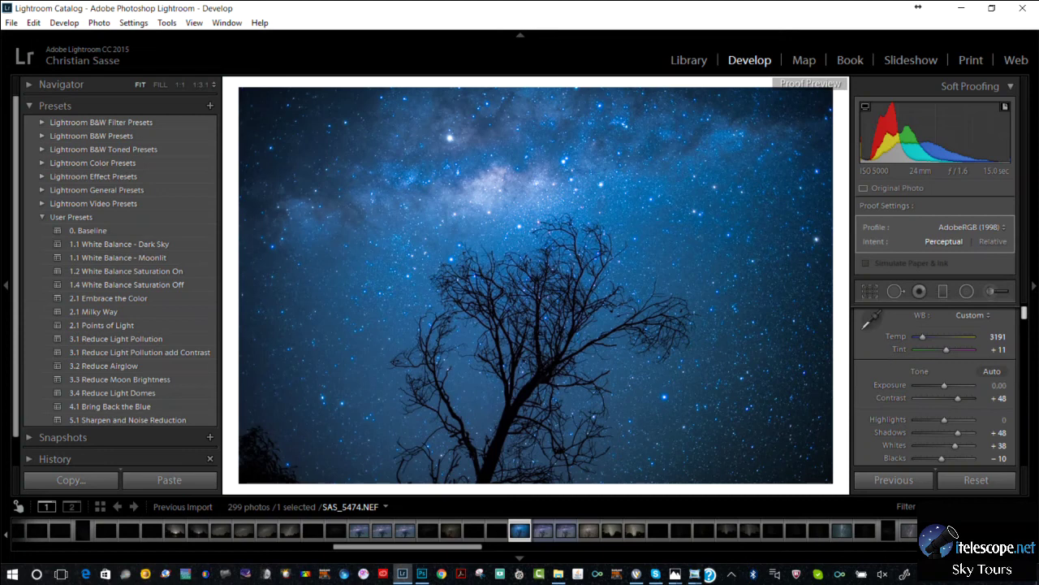
{"action": "scroll", "coordinate": [935, 386], "scroll_direction": "down", "scroll_amount": 10}
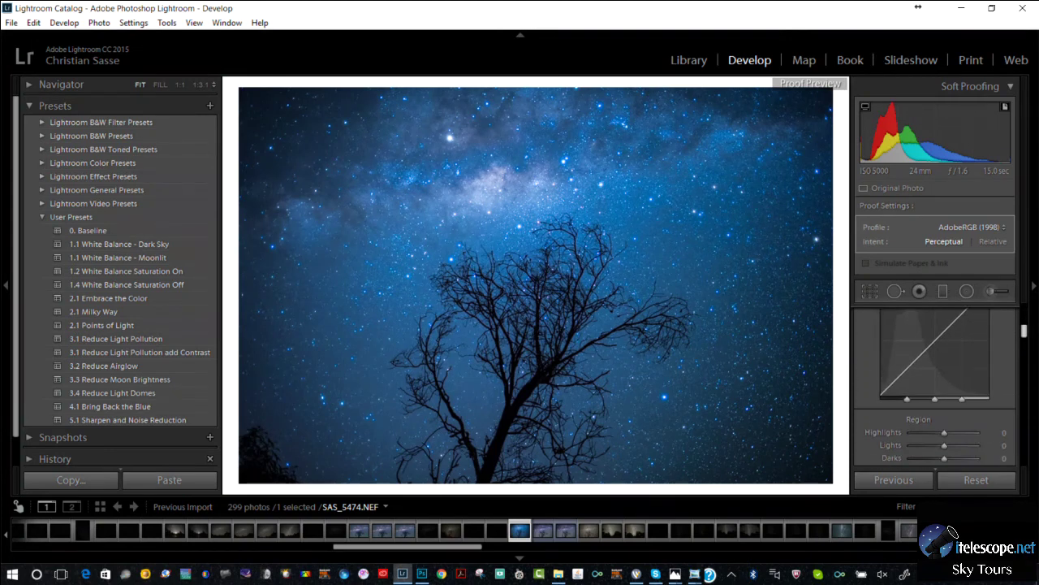
{"action": "scroll", "coordinate": [936, 385], "scroll_direction": "up", "scroll_amount": 4}
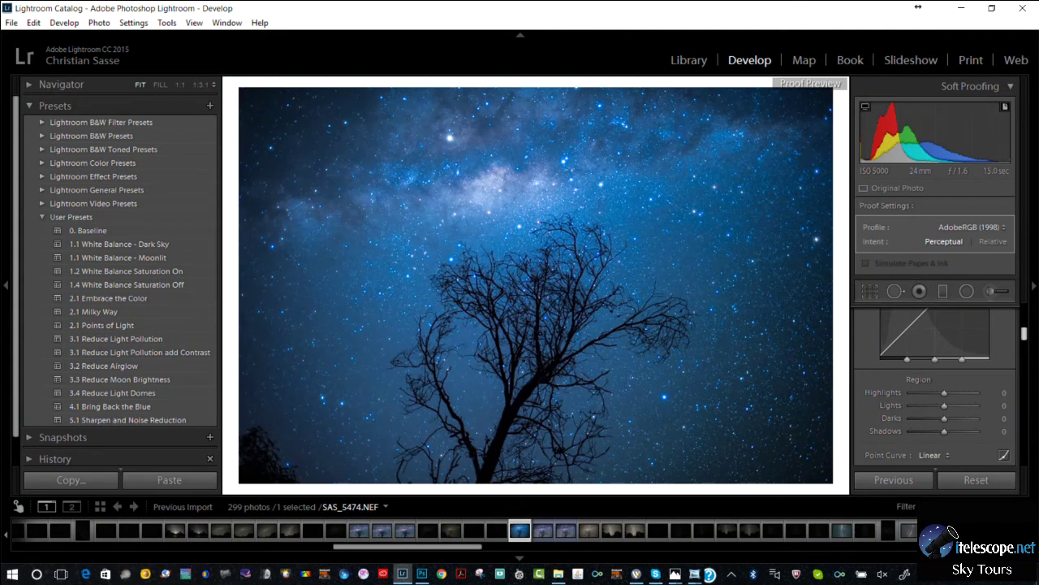
{"action": "scroll", "coordinate": [936, 365], "scroll_direction": "down", "scroll_amount": 1}
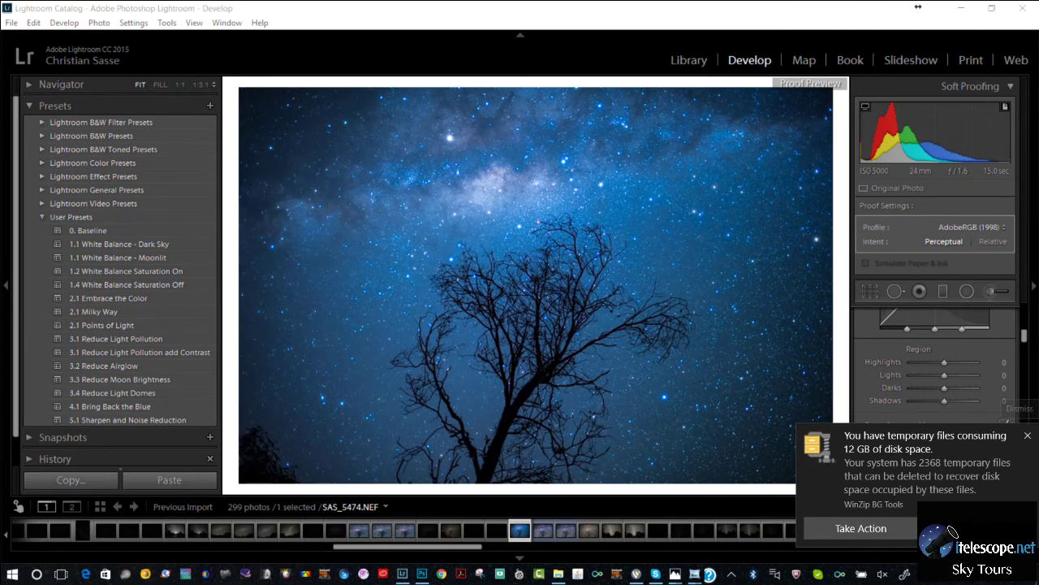
{"action": "key", "text": "alt+Tab"}
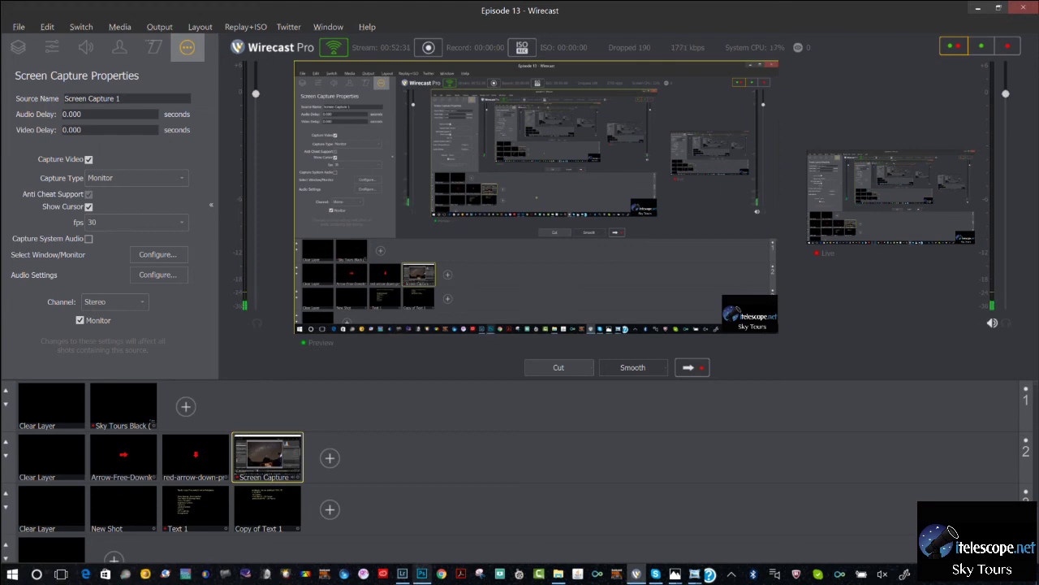
{"action": "key", "text": "alt+Tab"}
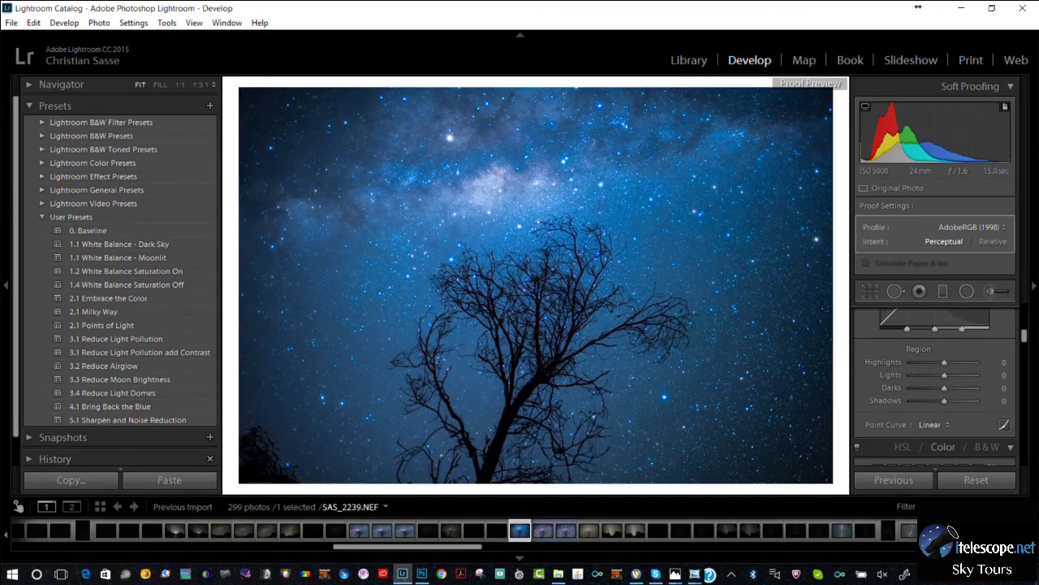
Look over the Tone Curve and the per-color adjustment settings
{"action": "key", "text": "ctrl+3"}
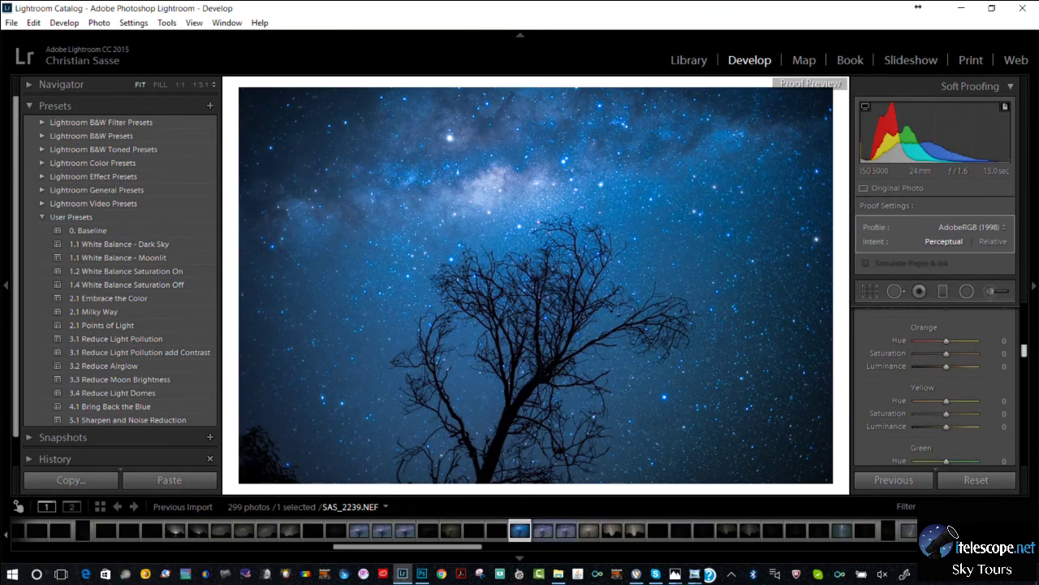
{"action": "key", "text": "ctrl+2"}
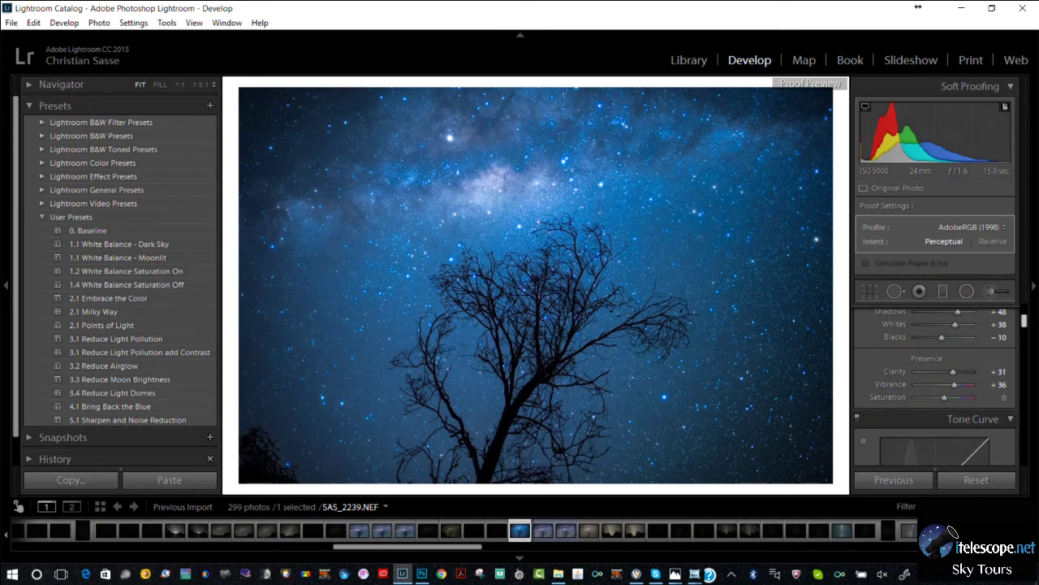
{"action": "scroll", "coordinate": [933, 382], "scroll_direction": "down", "scroll_amount": 2}
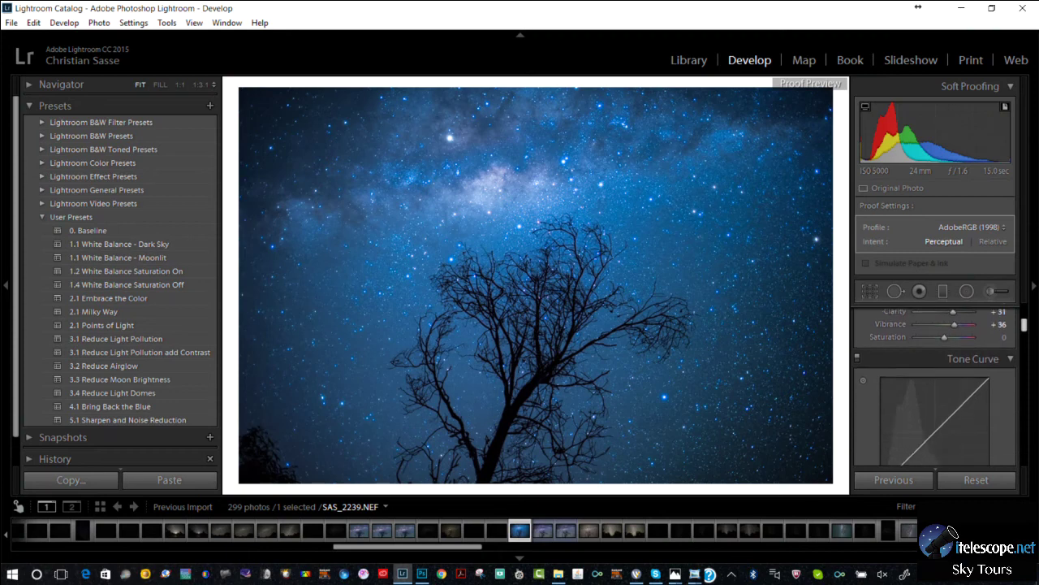
{"action": "scroll", "coordinate": [933, 386], "scroll_direction": "down", "scroll_amount": 6}
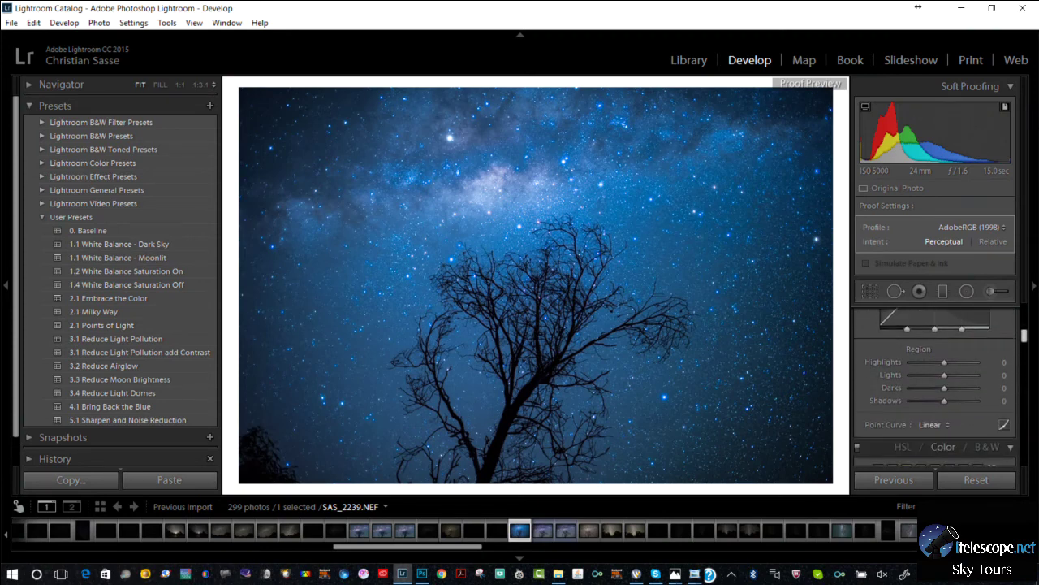
{"action": "scroll", "coordinate": [933, 387], "scroll_direction": "up", "scroll_amount": 3}
{"action": "scroll", "coordinate": [934, 386], "scroll_direction": "down", "scroll_amount": 1}
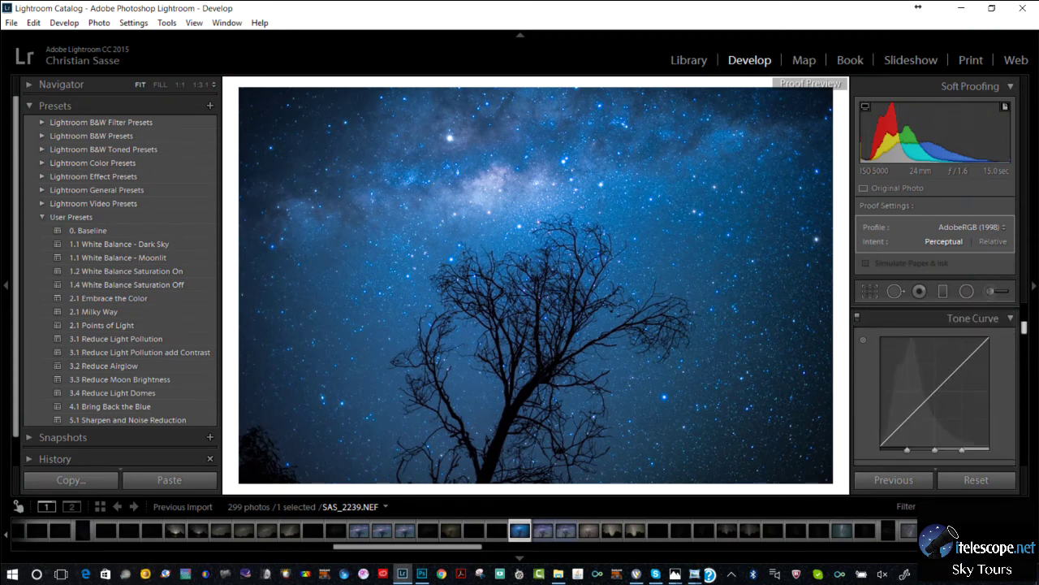
{"action": "scroll", "coordinate": [933, 386], "scroll_direction": "up", "scroll_amount": 1}
{"action": "scroll", "coordinate": [934, 386], "scroll_direction": "down", "scroll_amount": 1}
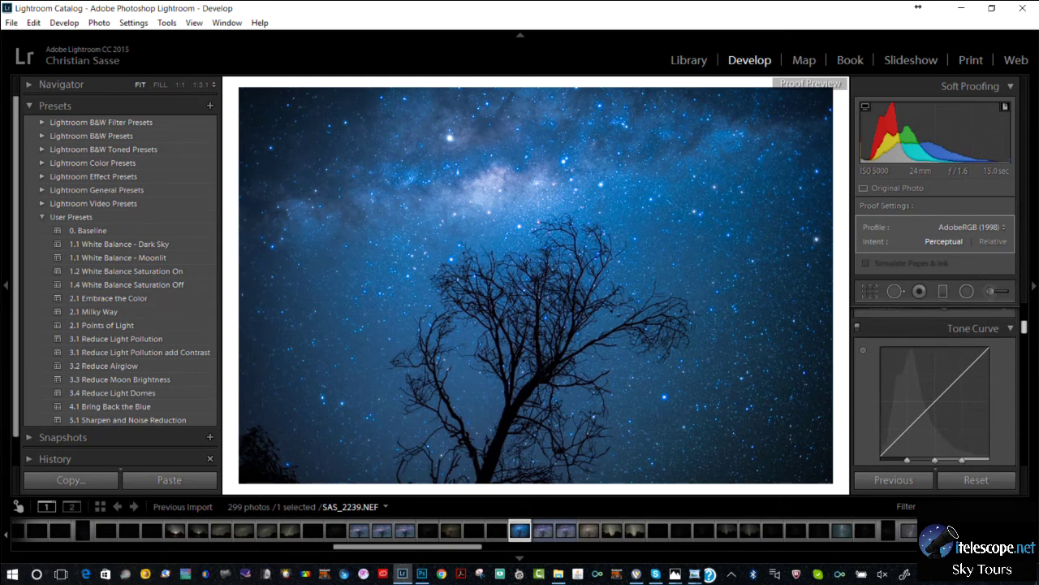
{"action": "scroll", "coordinate": [934, 386], "scroll_direction": "up", "scroll_amount": 1}
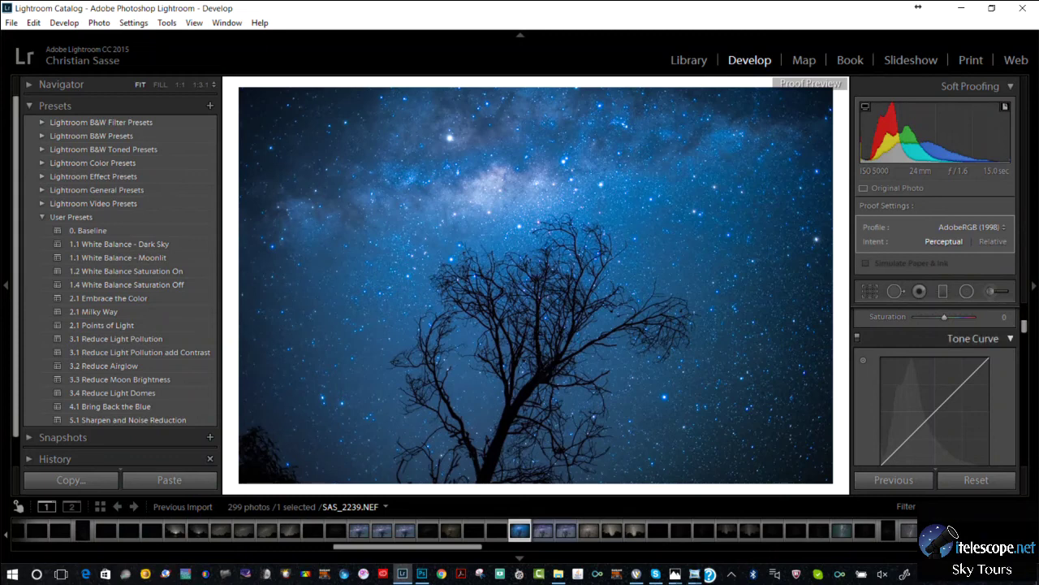
Collapse and re-expand the Tone Curve section, and set the Point Curve to Medium Contrast
{"action": "key", "text": "ctrl+2"}
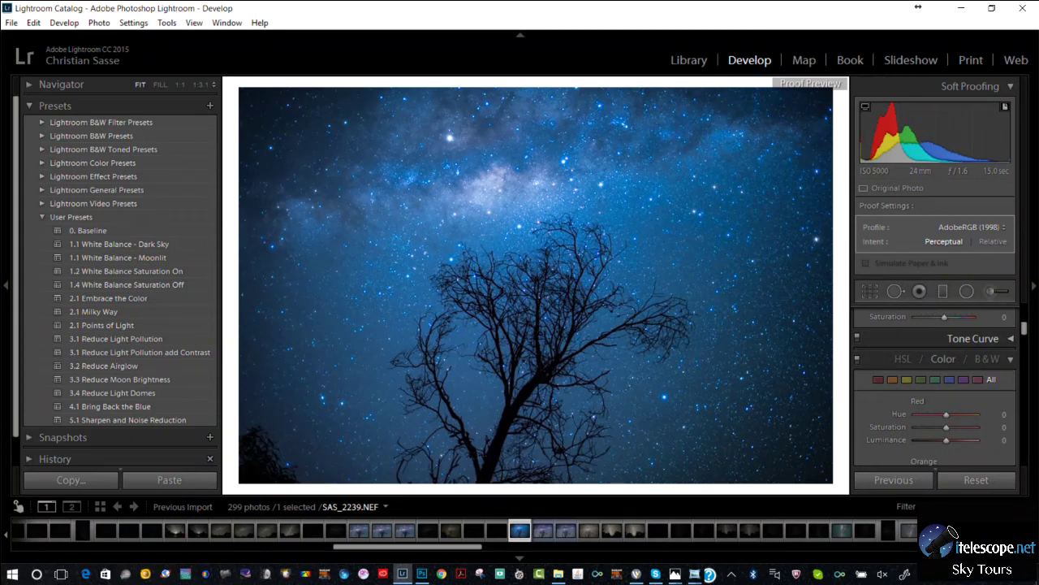
{"action": "key", "text": "ctrl+2"}
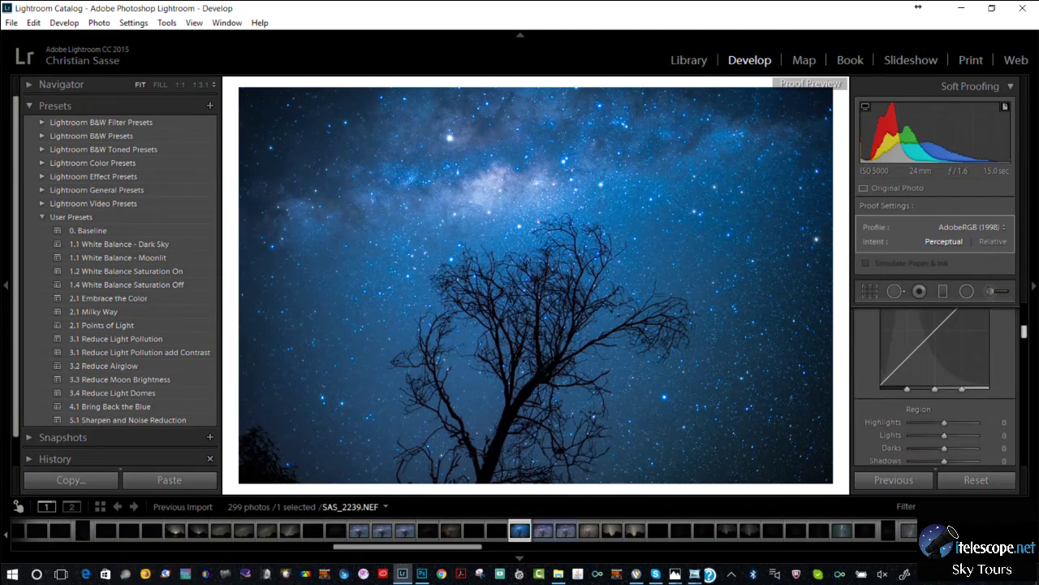
{"action": "scroll", "coordinate": [934, 390], "scroll_direction": "down", "scroll_amount": 3}
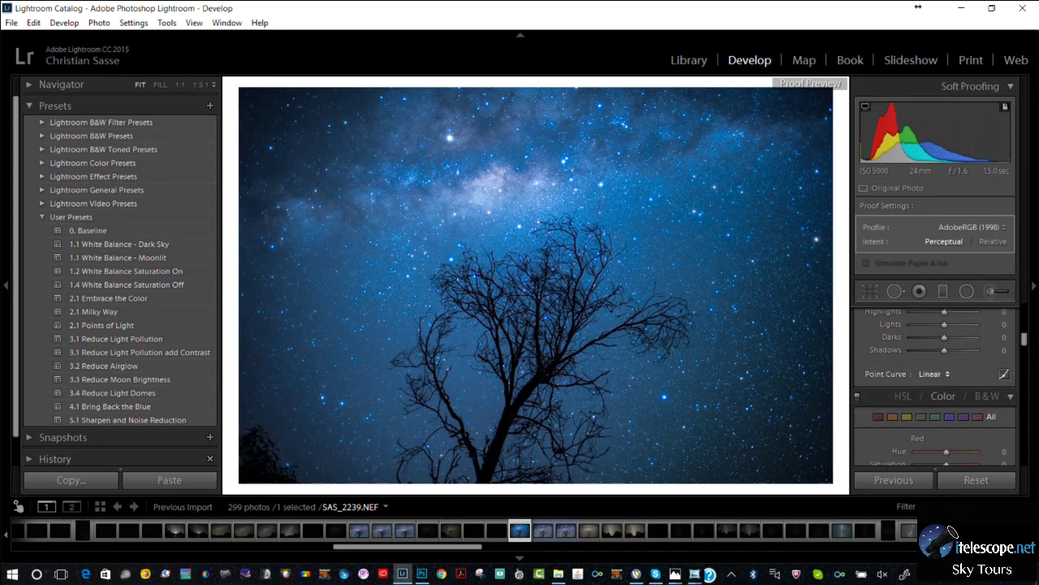
{"action": "left_click", "coordinate": [933, 373]}
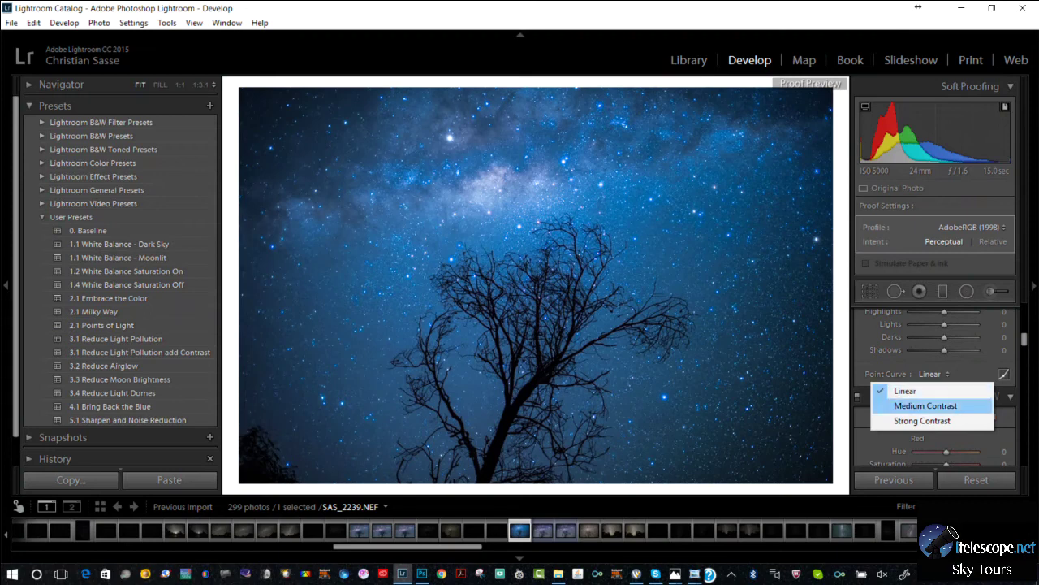
{"action": "key", "text": "Return"}
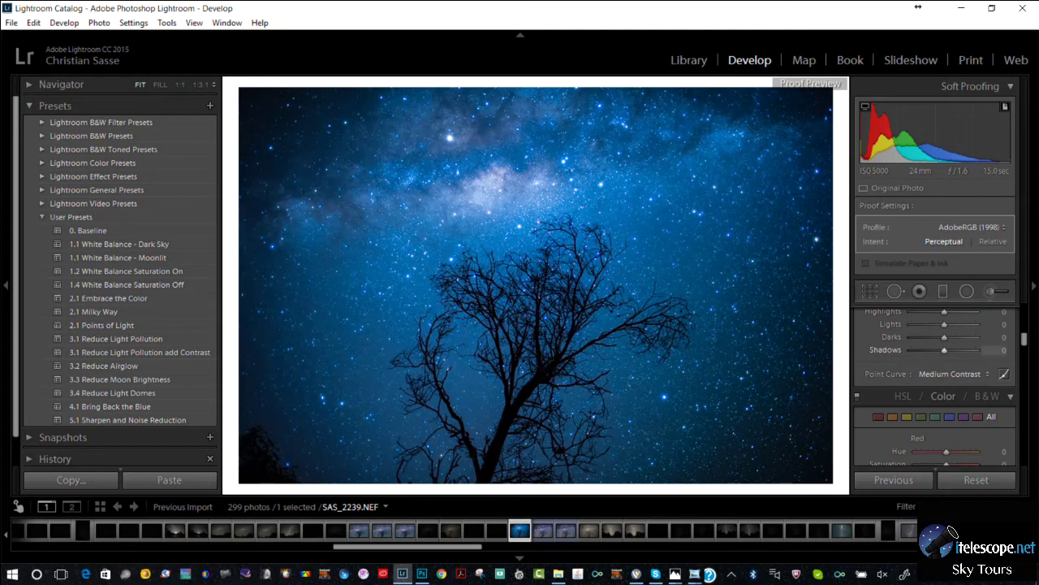
Warm the photo's white balance by setting the temperature to 4024
{"action": "scroll", "coordinate": [933, 385], "scroll_direction": "up", "scroll_amount": 5}
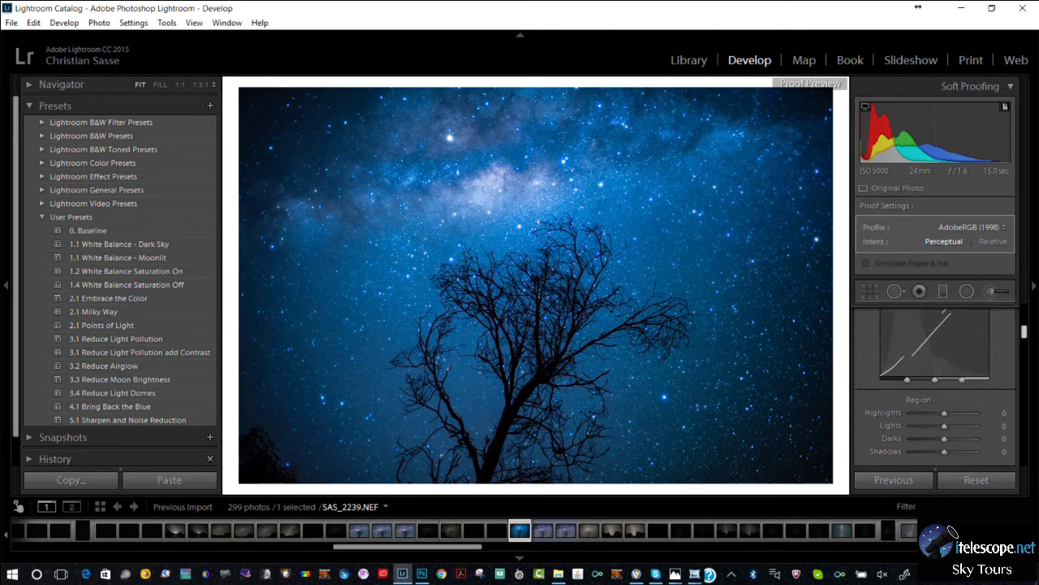
{"action": "scroll", "coordinate": [934, 385], "scroll_direction": "up", "scroll_amount": 3}
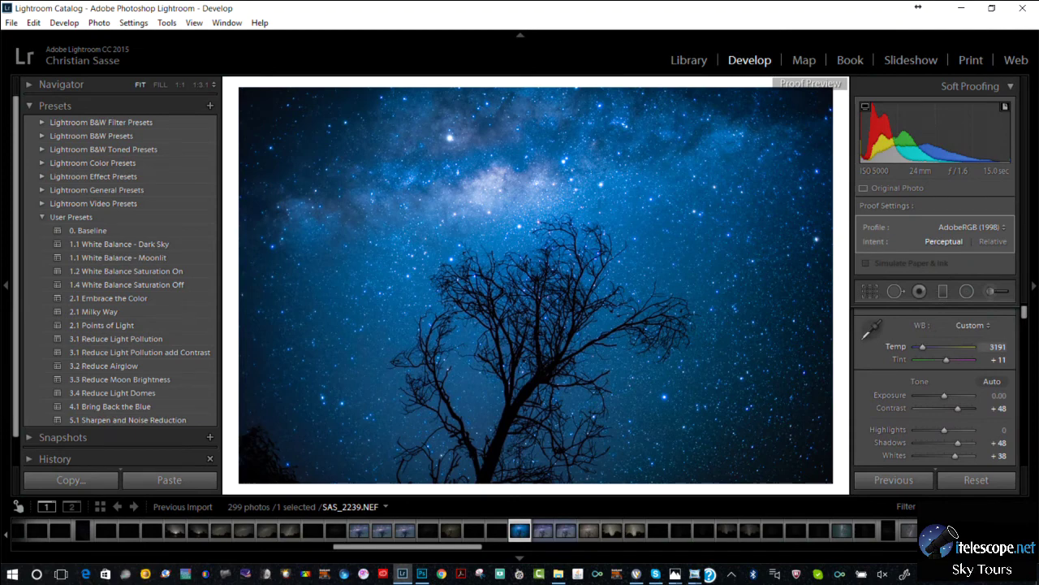
{"action": "left_click_drag", "start_coordinate": [923, 347], "coordinate": [928, 347]}
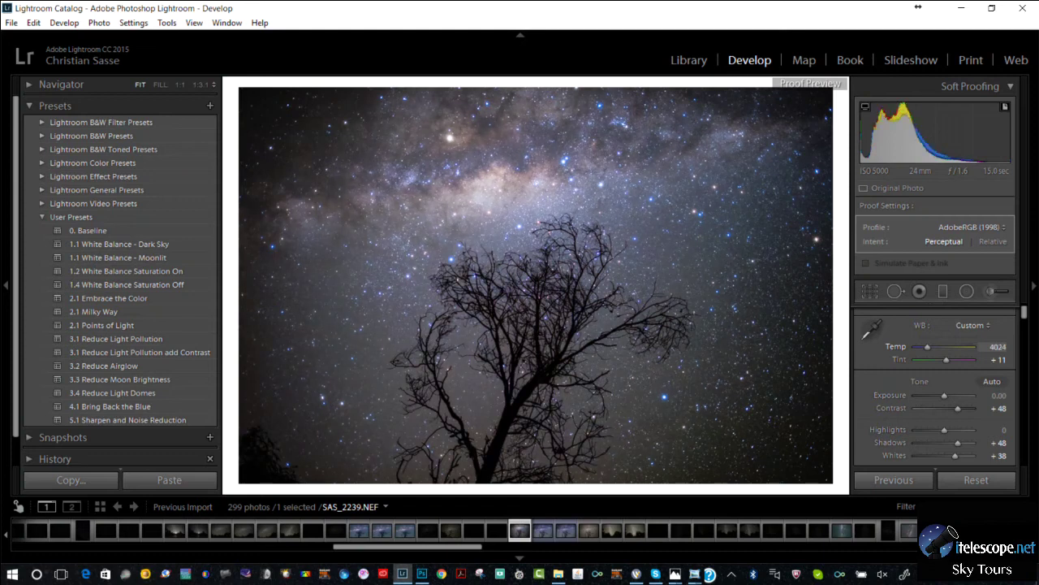
{"action": "key", "text": "ctrl+z"}
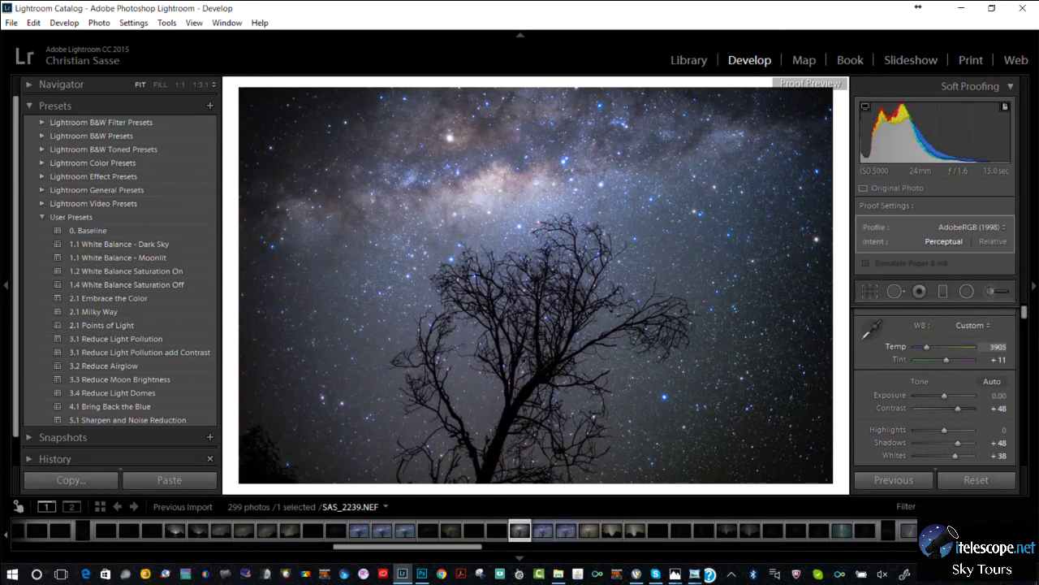
{"action": "left_click_drag", "start_coordinate": [927, 347], "coordinate": [927, 347]}
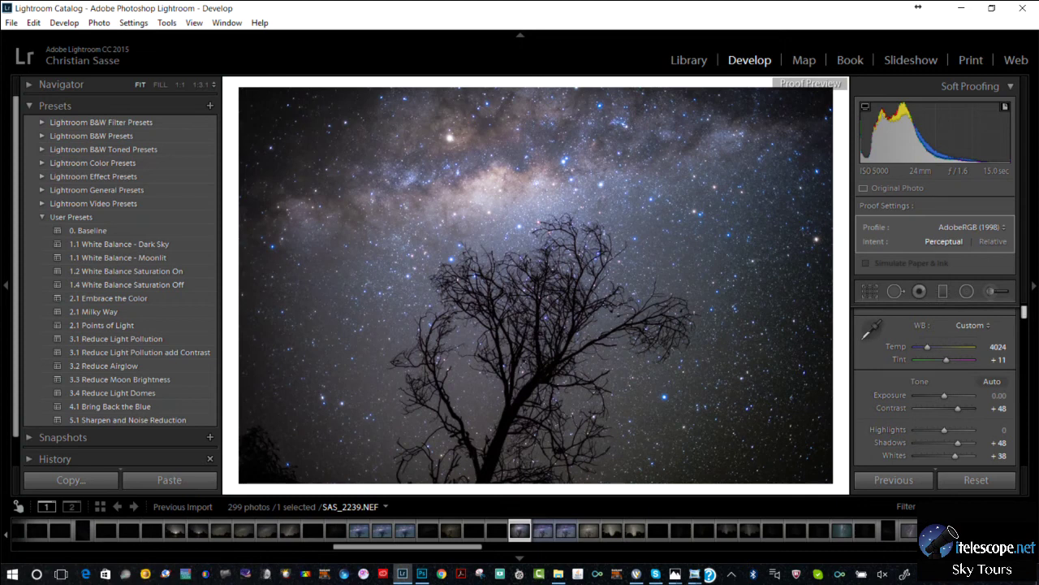
Review the Hue, Saturation and Luminance settings for the individual colors from red to magenta
{"action": "scroll", "coordinate": [935, 386], "scroll_direction": "down", "scroll_amount": 10}
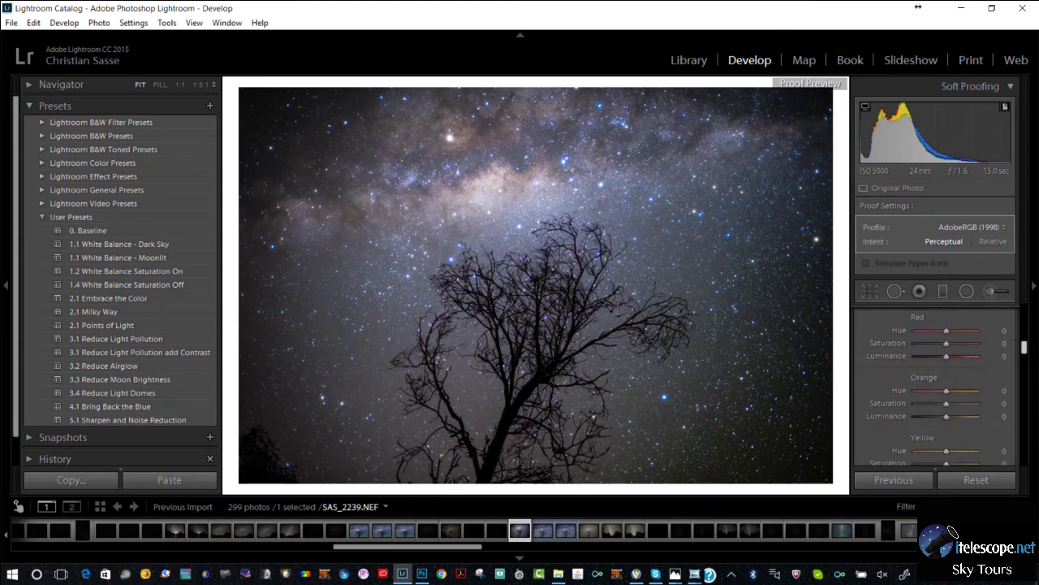
{"action": "scroll", "coordinate": [935, 387], "scroll_direction": "down", "scroll_amount": 10}
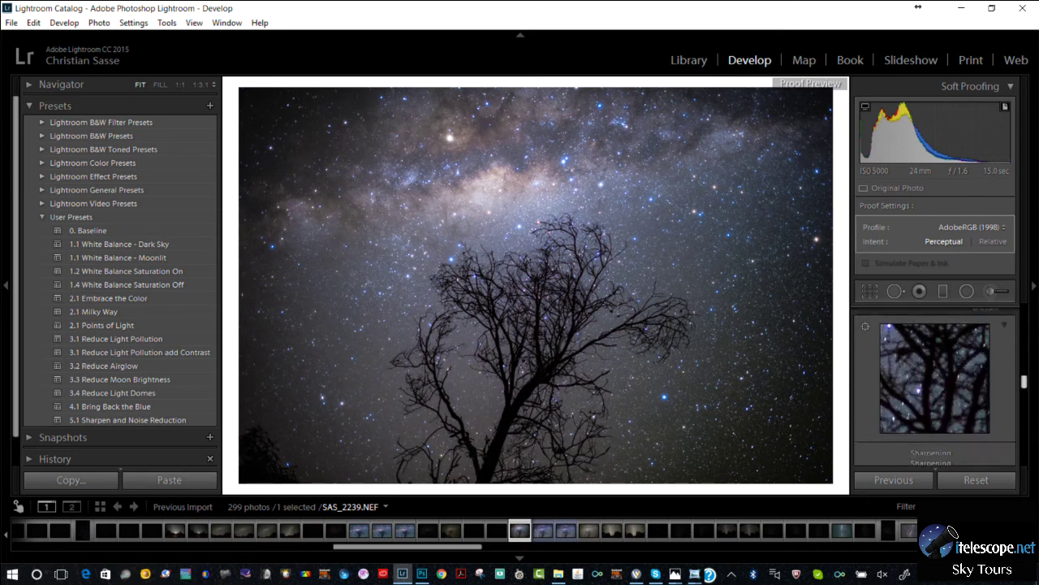
{"action": "scroll", "coordinate": [936, 387], "scroll_direction": "up", "scroll_amount": 5}
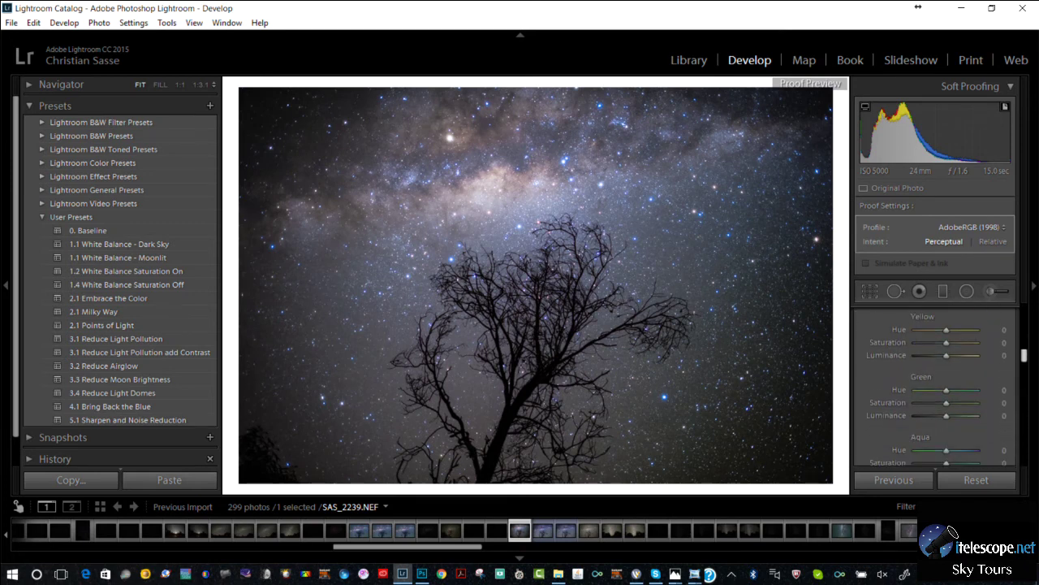
{"action": "scroll", "coordinate": [935, 387], "scroll_direction": "up", "scroll_amount": 3}
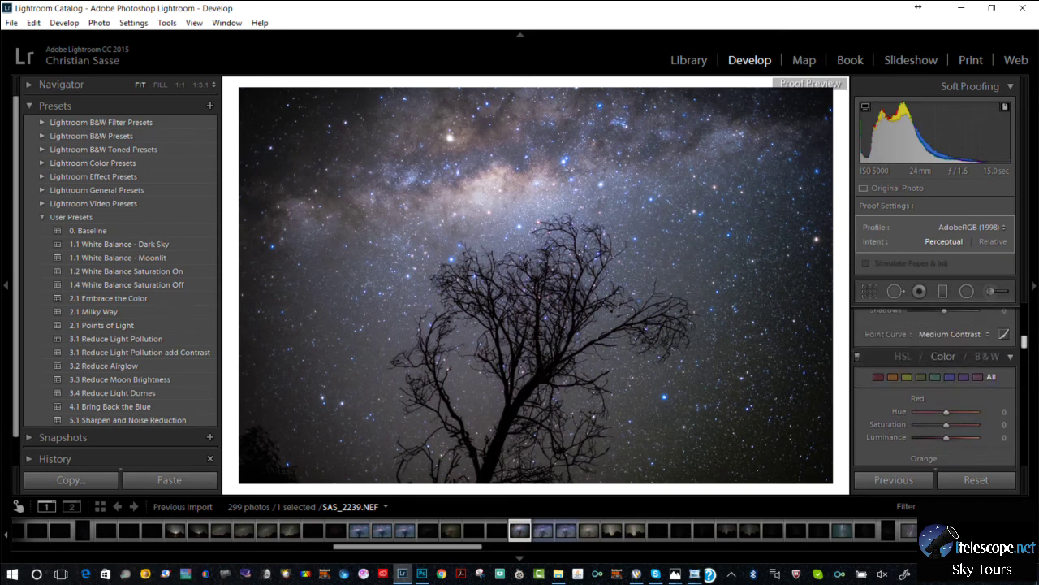
{"action": "scroll", "coordinate": [935, 386], "scroll_direction": "down", "scroll_amount": 2}
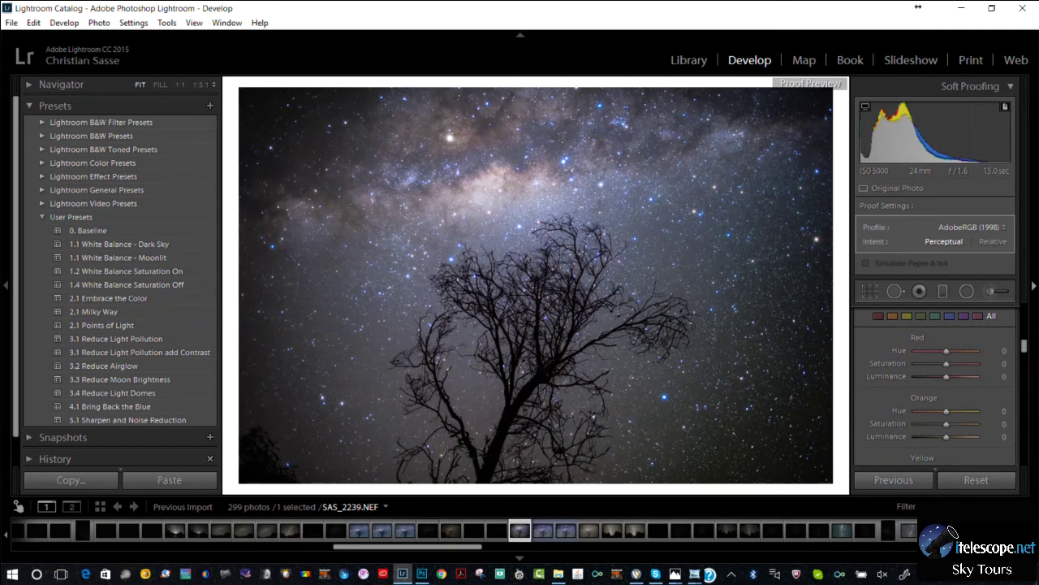
{"action": "scroll", "coordinate": [933, 382], "scroll_direction": "up", "scroll_amount": 3}
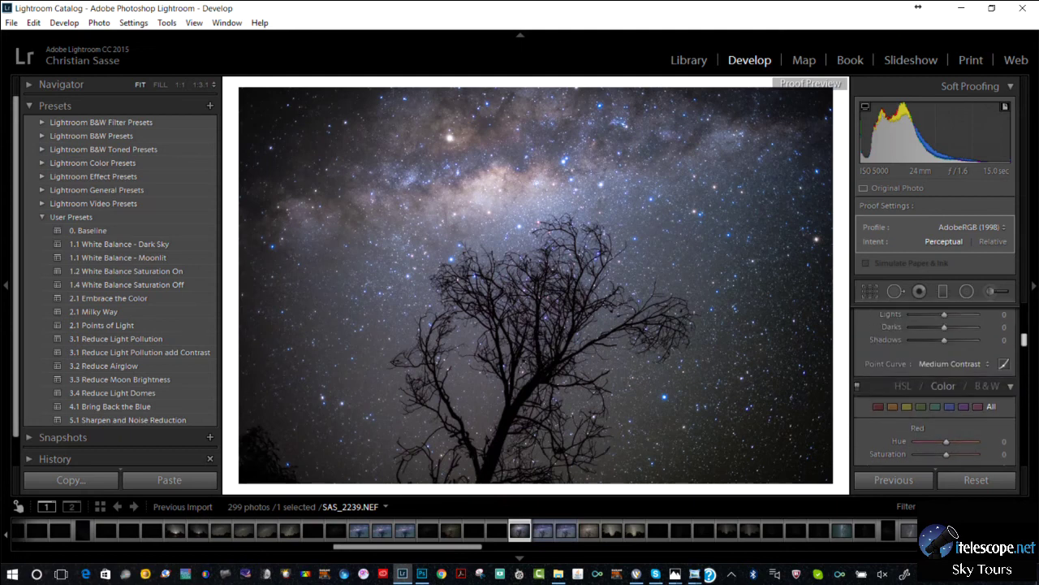
{"action": "scroll", "coordinate": [934, 381], "scroll_direction": "down", "scroll_amount": 3}
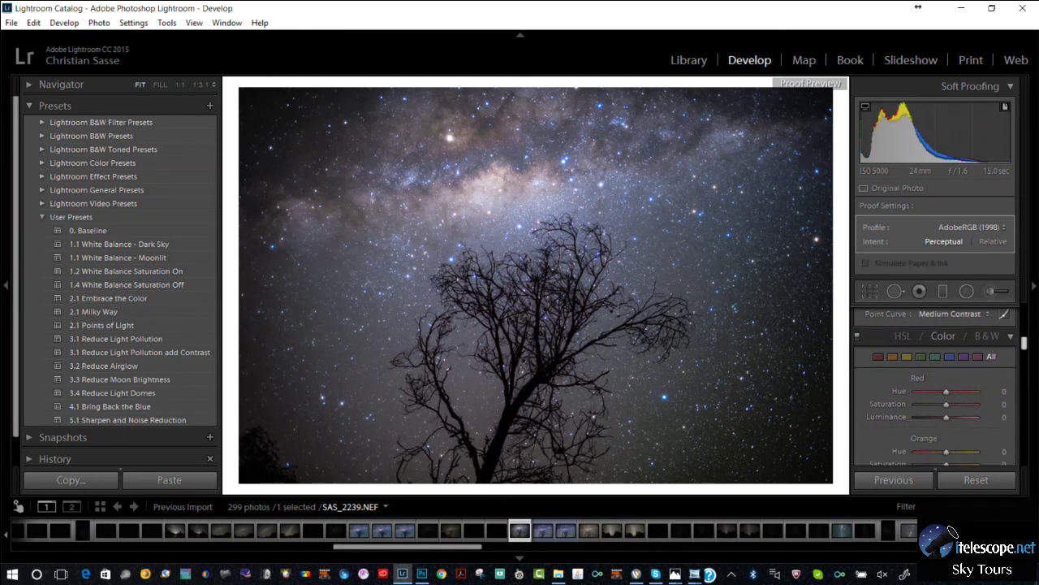
{"action": "scroll", "coordinate": [933, 382], "scroll_direction": "down", "scroll_amount": 3}
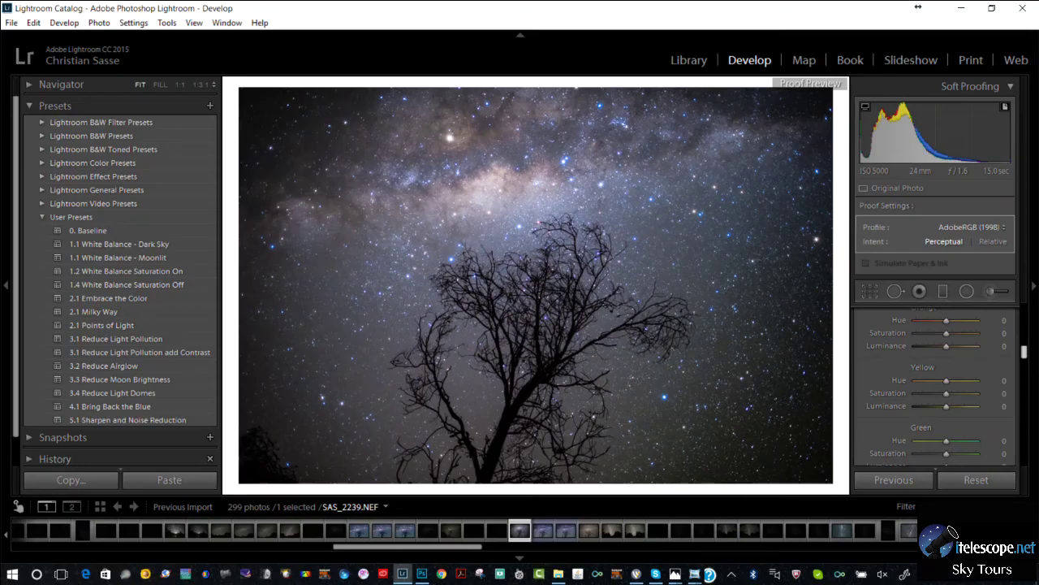
{"action": "scroll", "coordinate": [934, 382], "scroll_direction": "down", "scroll_amount": 3}
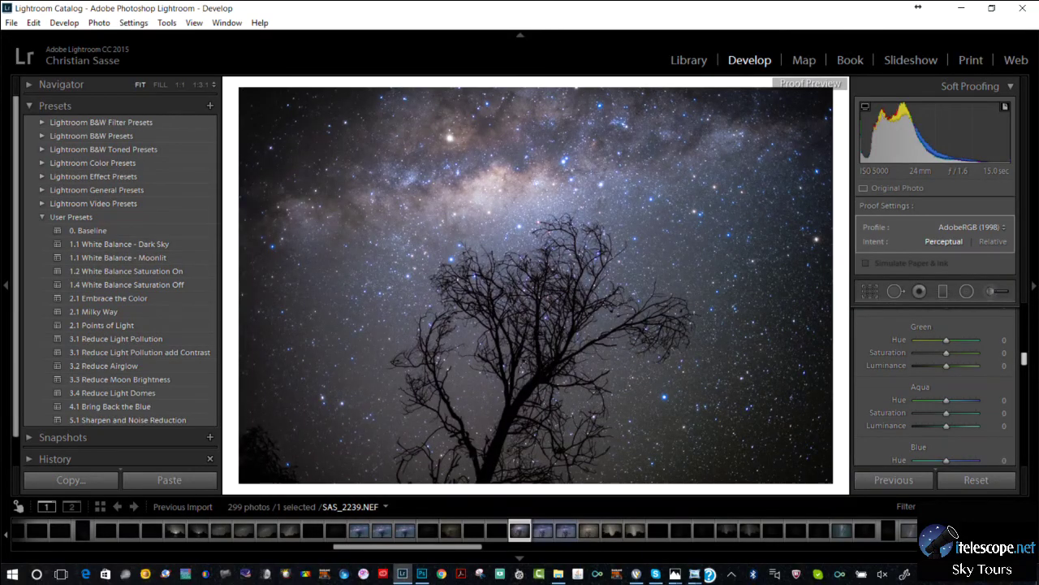
{"action": "scroll", "coordinate": [934, 386], "scroll_direction": "down", "scroll_amount": 5}
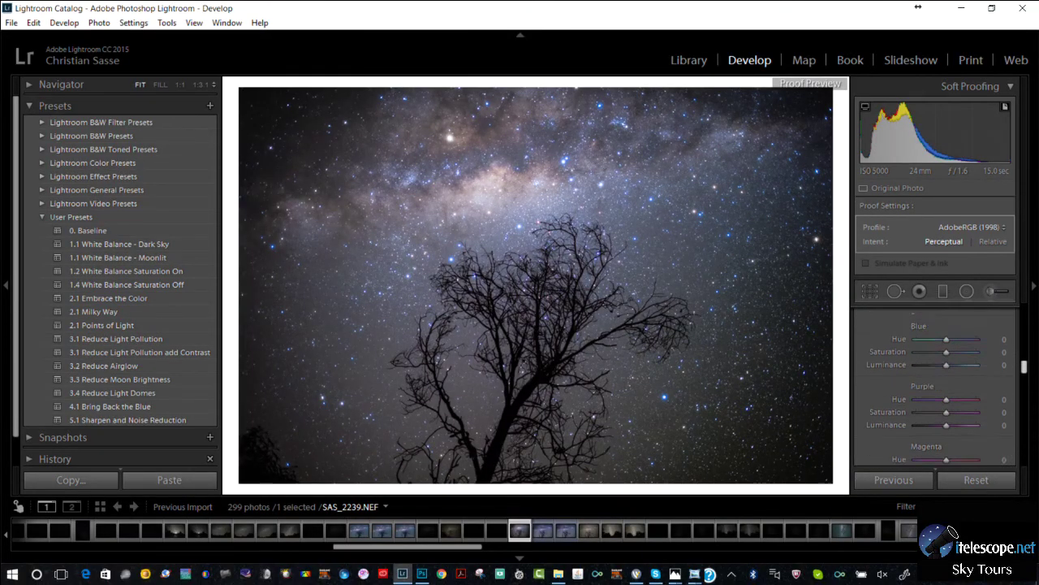
Set the Sharpening Amount to 57 and the Noise Reduction Luminance to 29
{"action": "scroll", "coordinate": [936, 387], "scroll_direction": "down", "scroll_amount": 3}
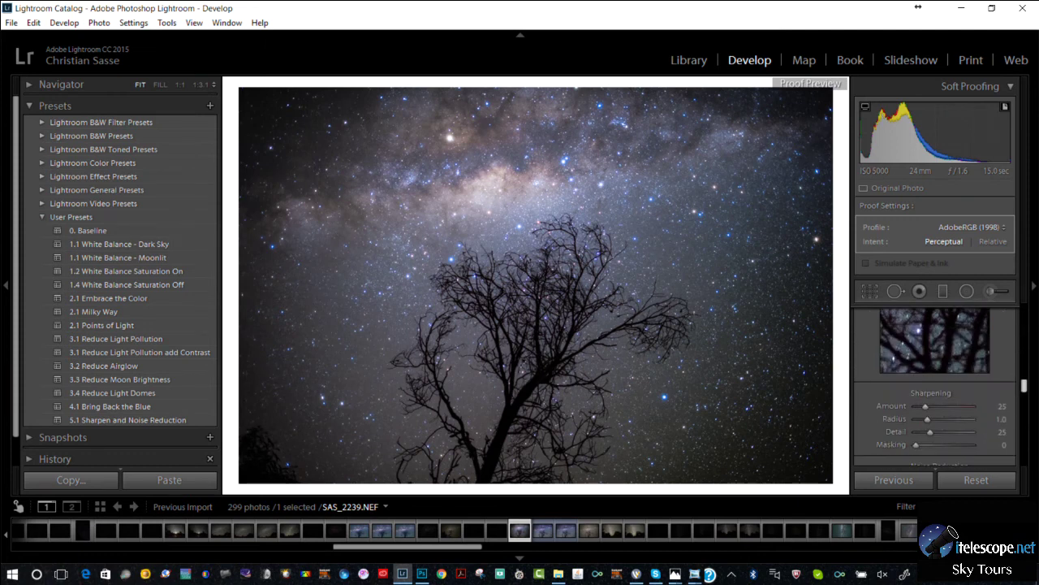
{"action": "scroll", "coordinate": [935, 386], "scroll_direction": "down", "scroll_amount": 1}
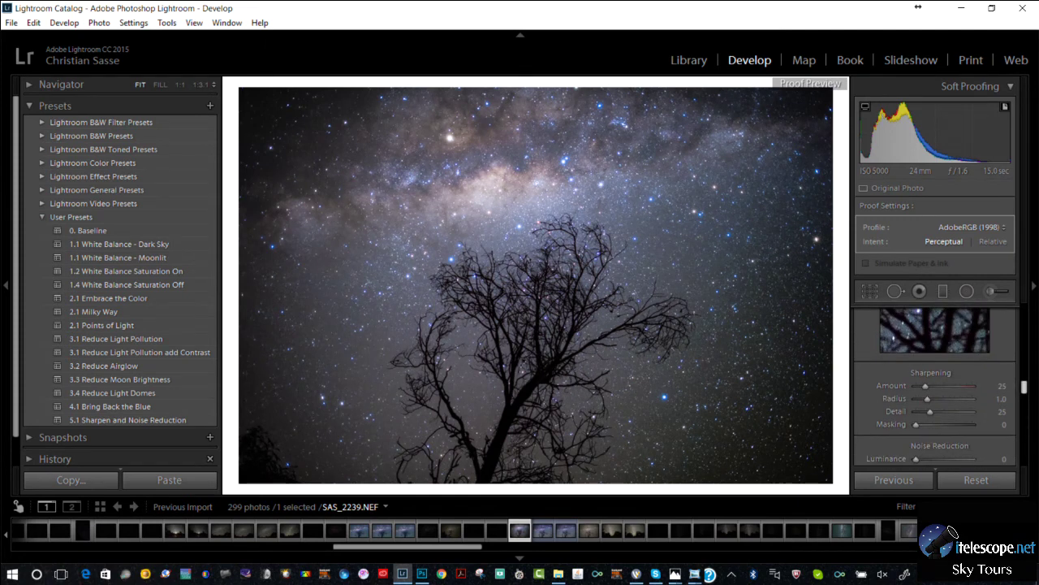
{"action": "scroll", "coordinate": [935, 385], "scroll_direction": "up", "scroll_amount": 1}
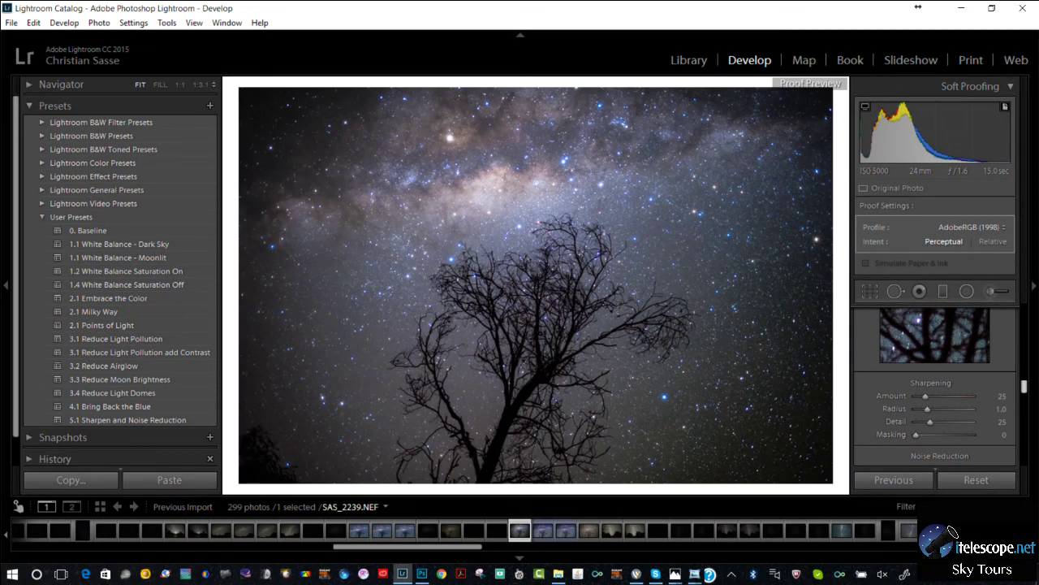
{"action": "scroll", "coordinate": [935, 387], "scroll_direction": "down", "scroll_amount": 2}
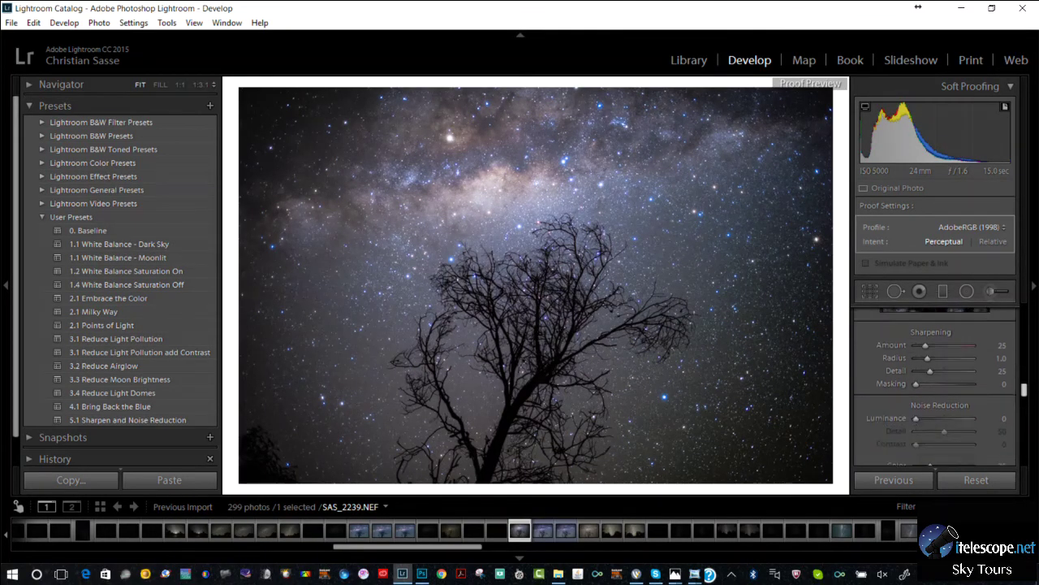
{"action": "scroll", "coordinate": [936, 382], "scroll_direction": "up", "scroll_amount": 1}
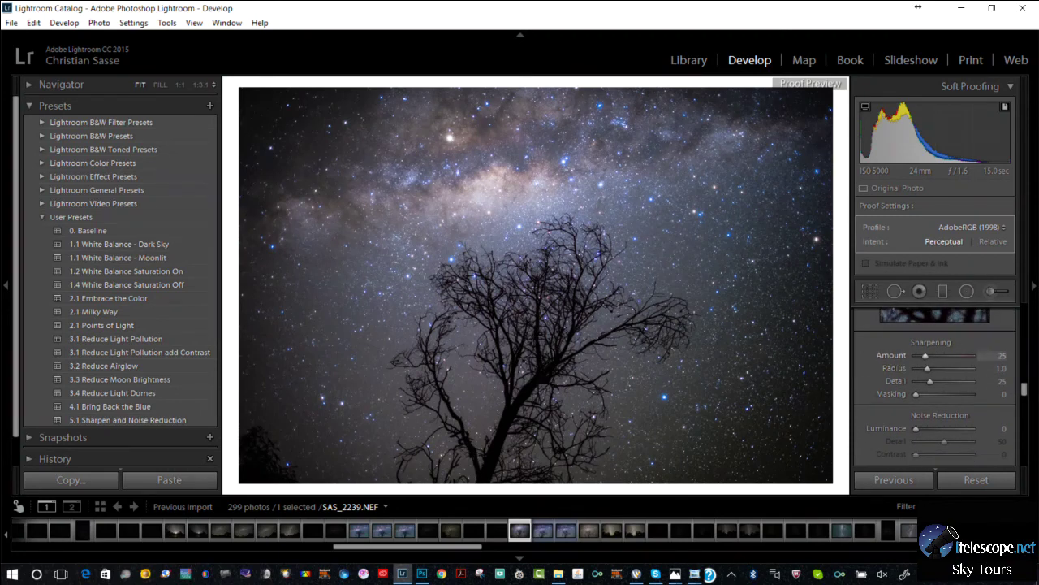
{"action": "left_click_drag", "start_coordinate": [925, 355], "coordinate": [939, 355]}
{"action": "scroll", "coordinate": [934, 382], "scroll_direction": "down", "scroll_amount": 1}
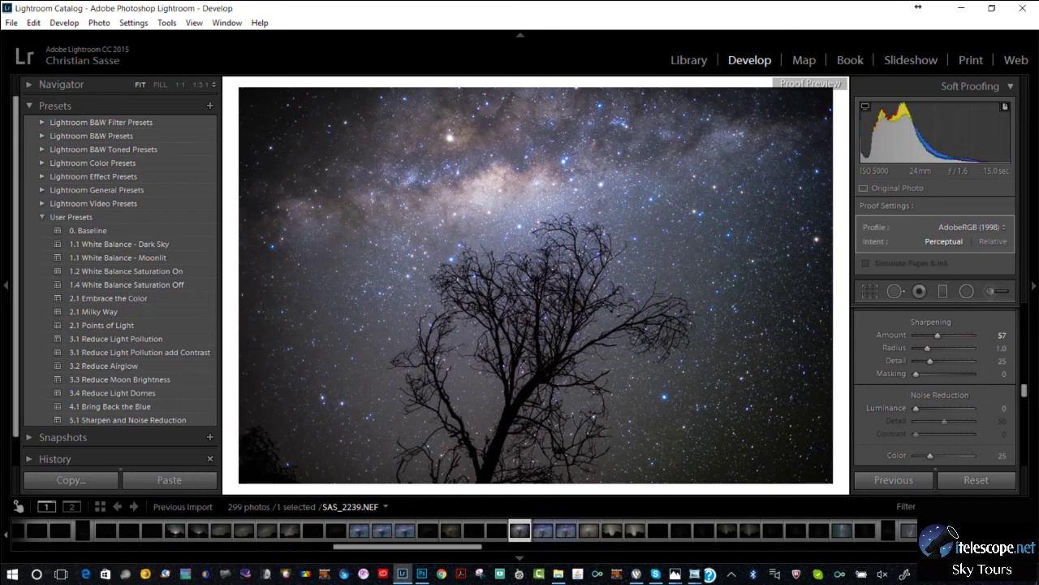
{"action": "left_click_drag", "start_coordinate": [916, 408], "coordinate": [934, 407]}
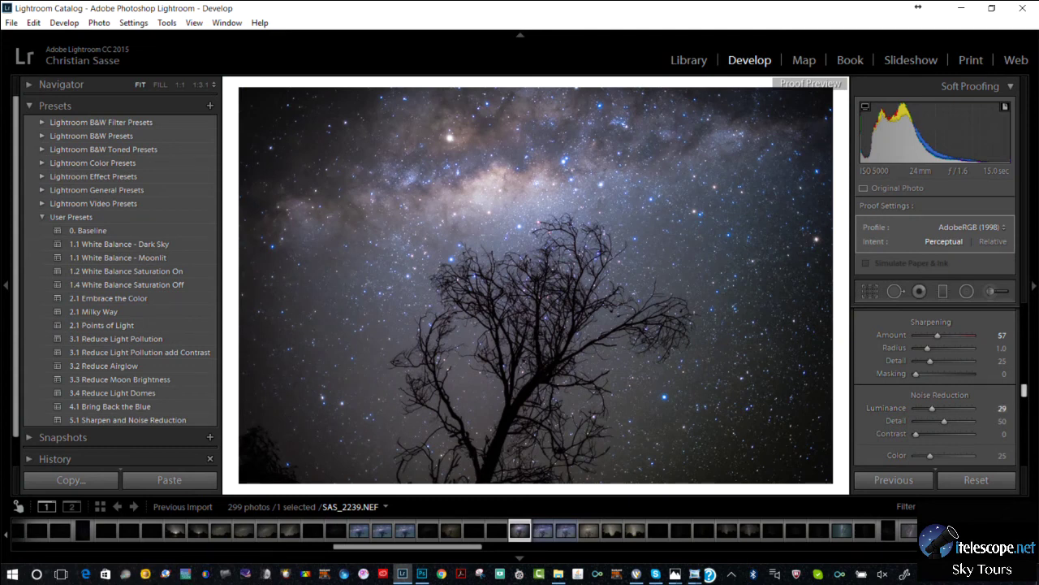
{"action": "scroll", "coordinate": [934, 386], "scroll_direction": "down", "scroll_amount": 5}
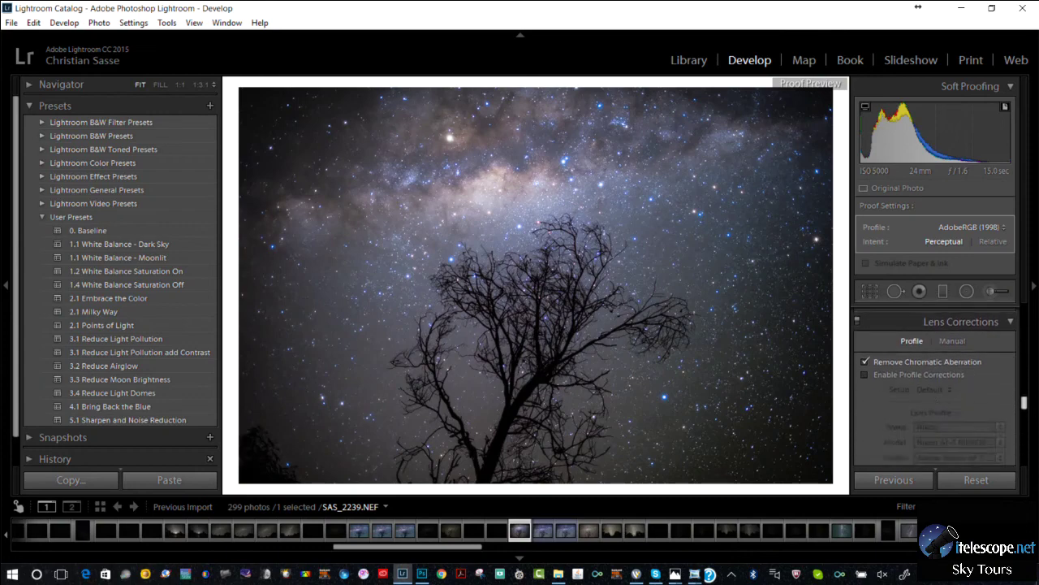
Enable the lens profile corrections while keeping chromatic aberration removal on, comparing the photo with and without the profile
{"action": "scroll", "coordinate": [934, 386], "scroll_direction": "up", "scroll_amount": 1}
{"action": "left_click", "coordinate": [865, 384]}
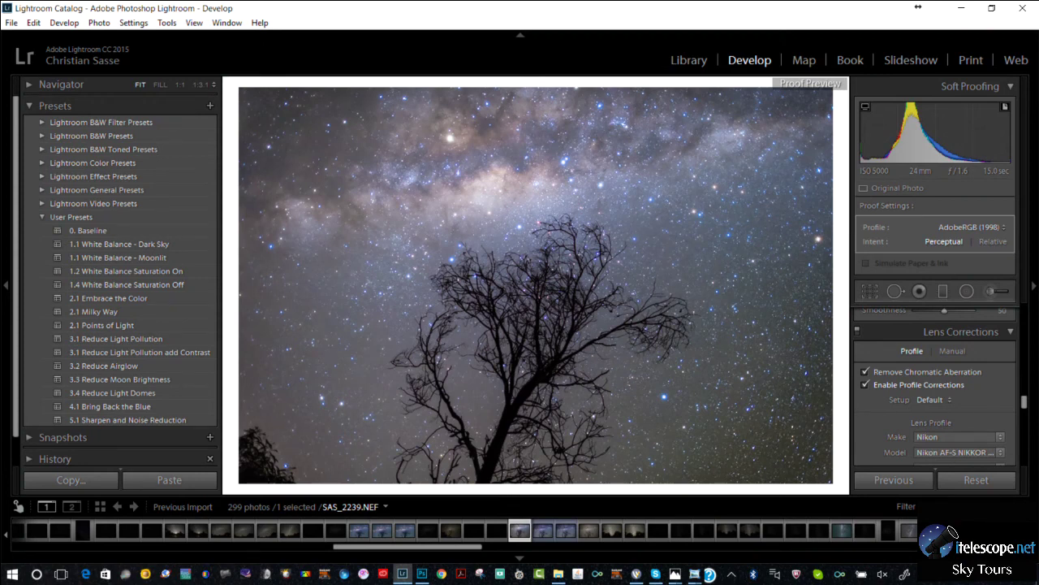
{"action": "left_click", "coordinate": [864, 384]}
{"action": "left_click", "coordinate": [865, 384]}
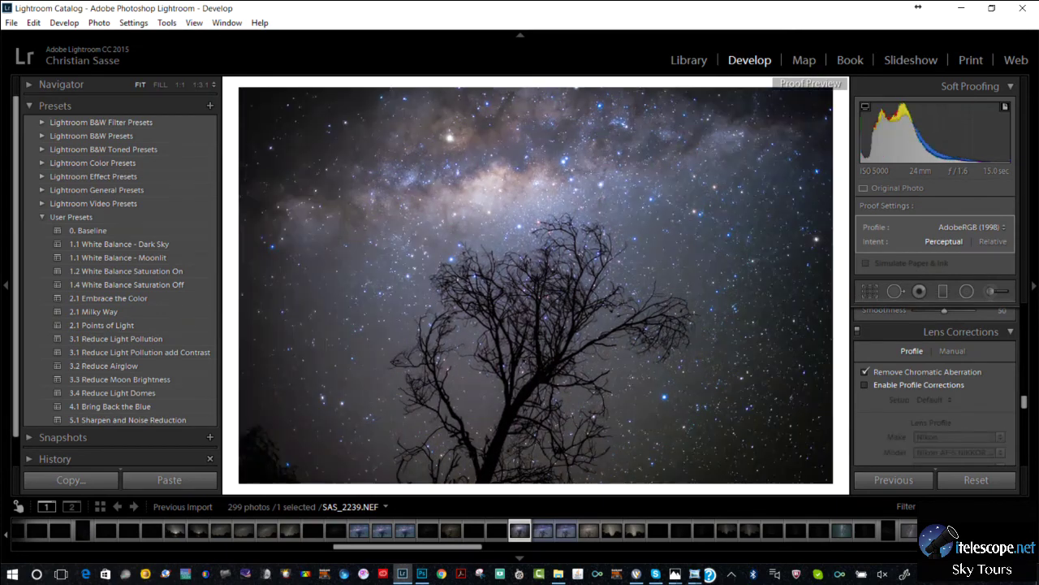
{"action": "left_click", "coordinate": [864, 384]}
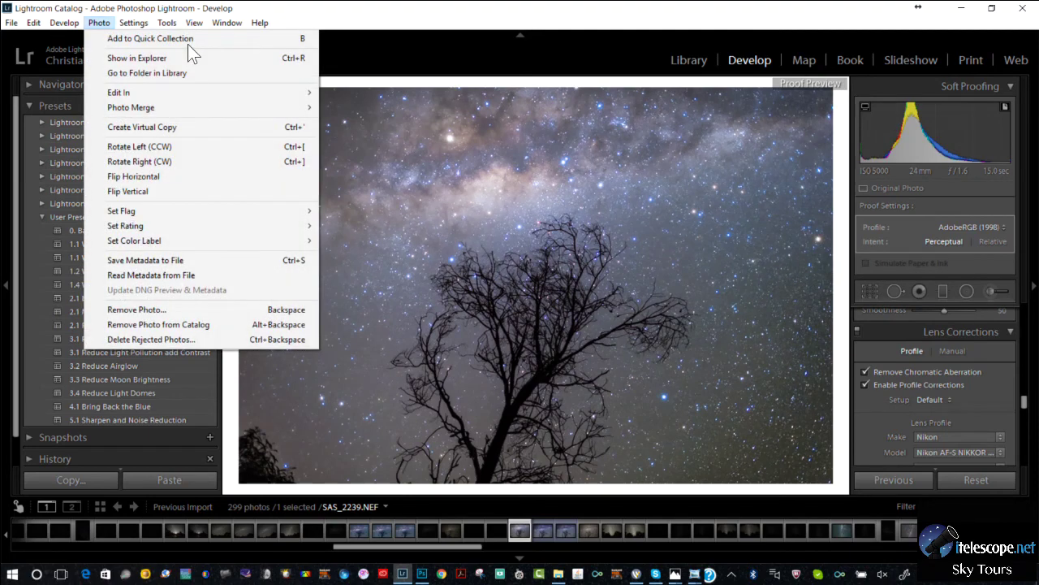
Open a copy with Lightroom adjustments in Color Efex Pro 4 as a 16-bit sRGB TIFF with resolution 300
{"action": "mouse_move", "coordinate": [205, 93]}
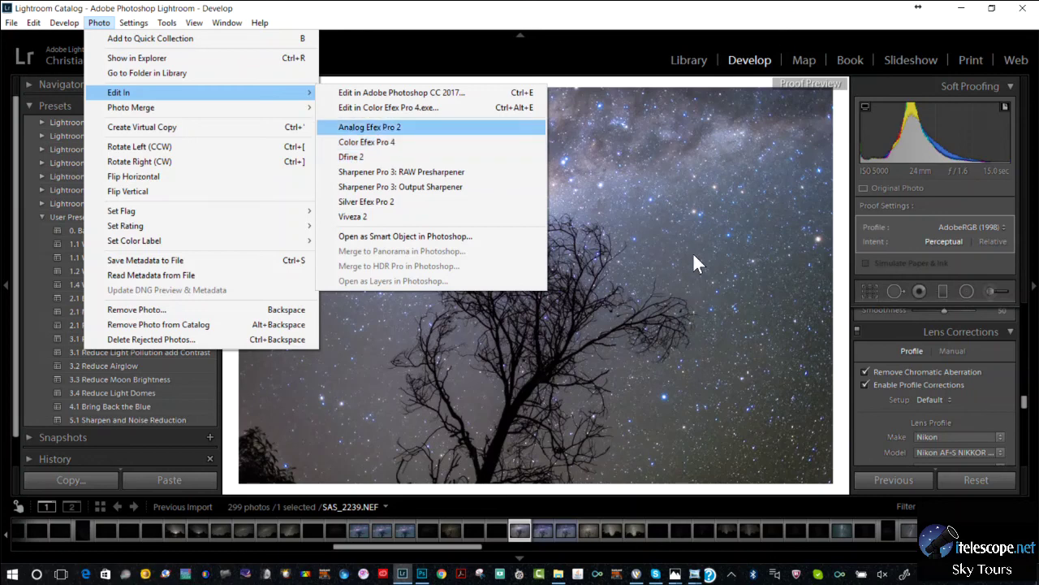
{"action": "key", "text": "Down"}
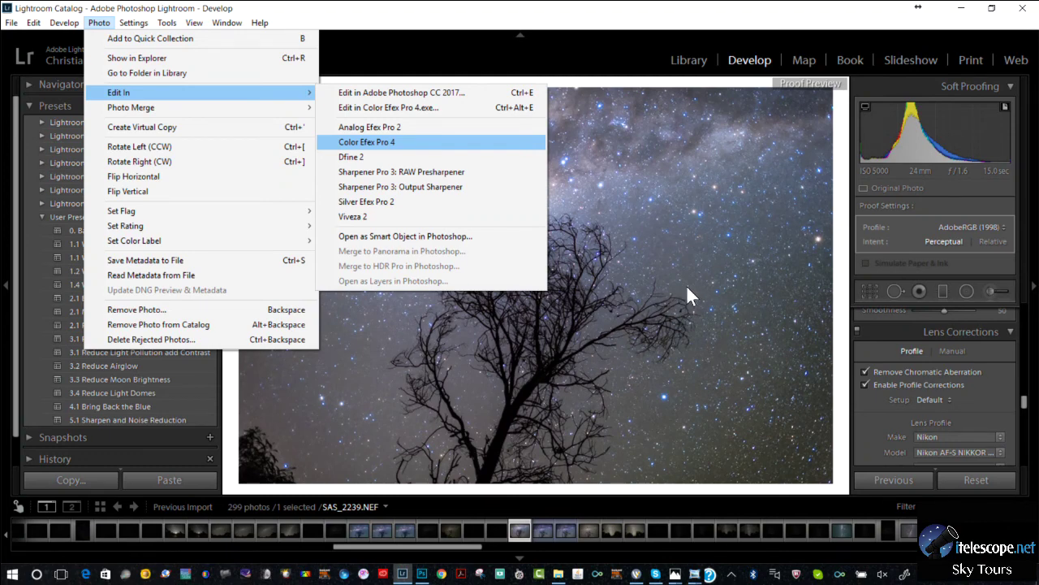
{"action": "key", "text": "Return"}
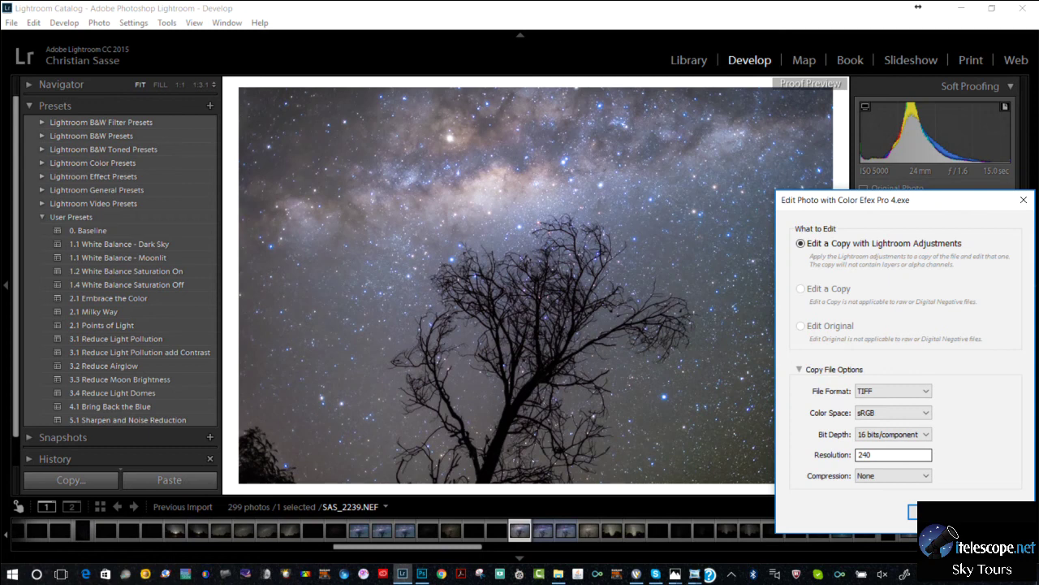
{"action": "key", "text": "Tab"}
{"action": "type", "text": "300"}
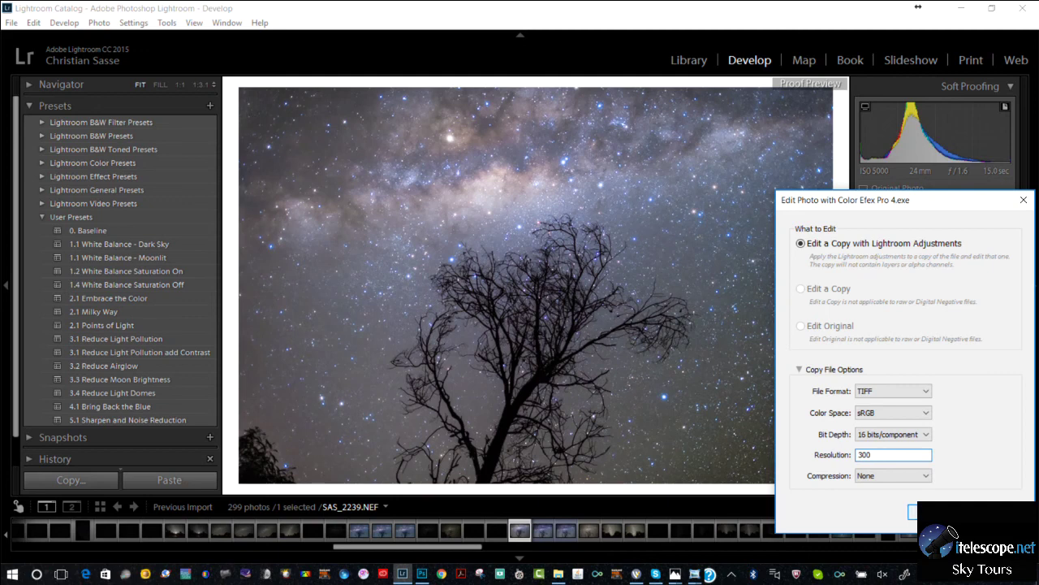
{"action": "key", "text": "Return"}
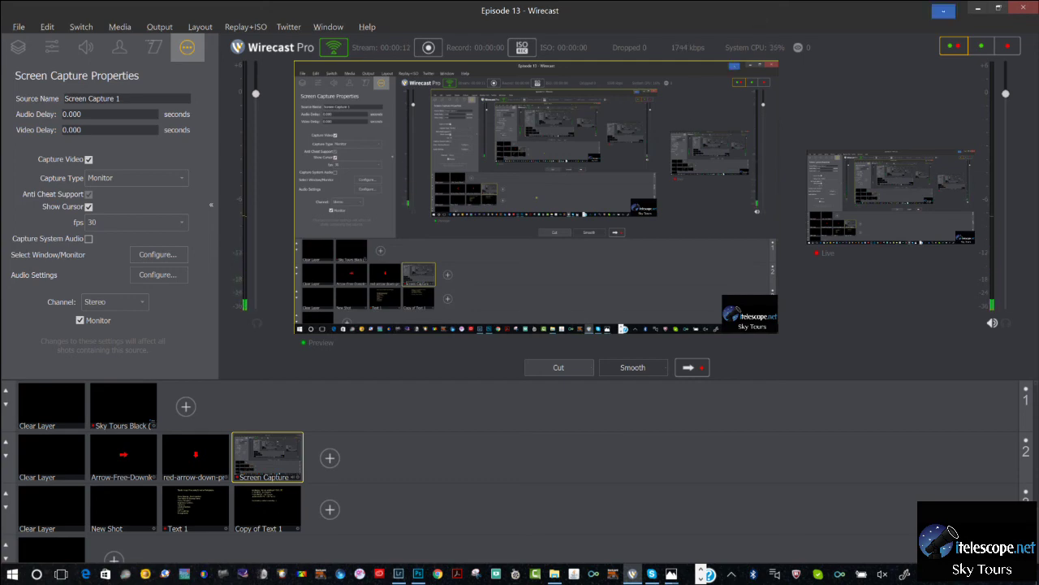
{"action": "left_click", "coordinate": [943, 10]}
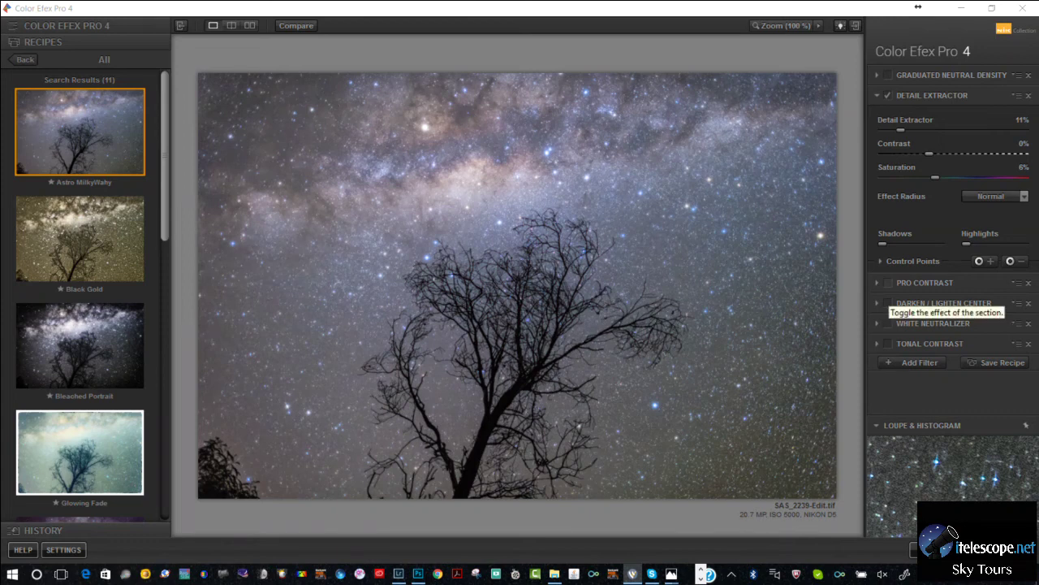
Enable the Pro Contrast filter and set Correct Color Cast to 23%, Correct Contrast to 8% and Dynamic Contrast to 29%
{"action": "left_click", "coordinate": [887, 283]}
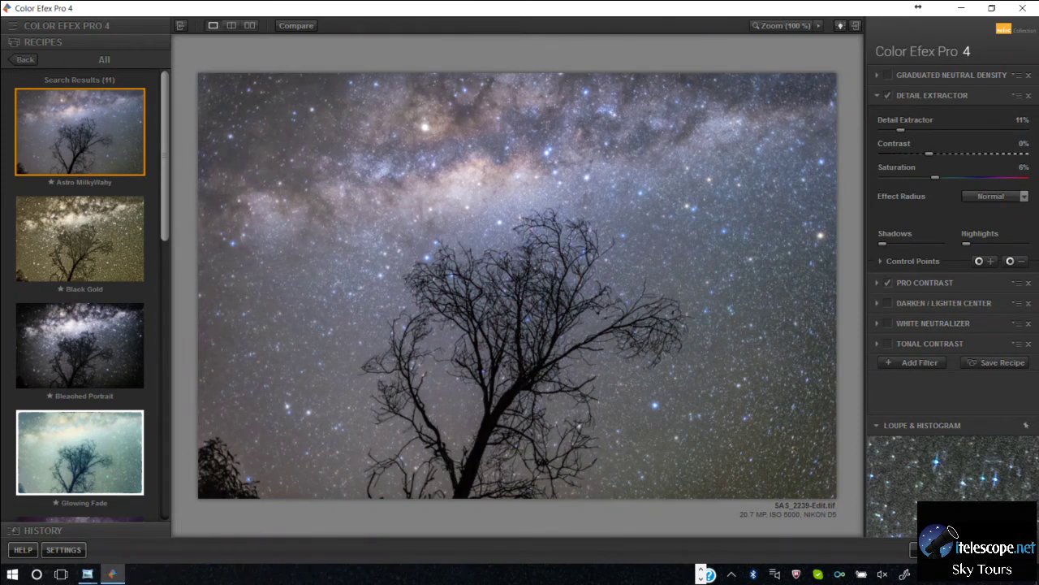
{"action": "left_click", "coordinate": [921, 282]}
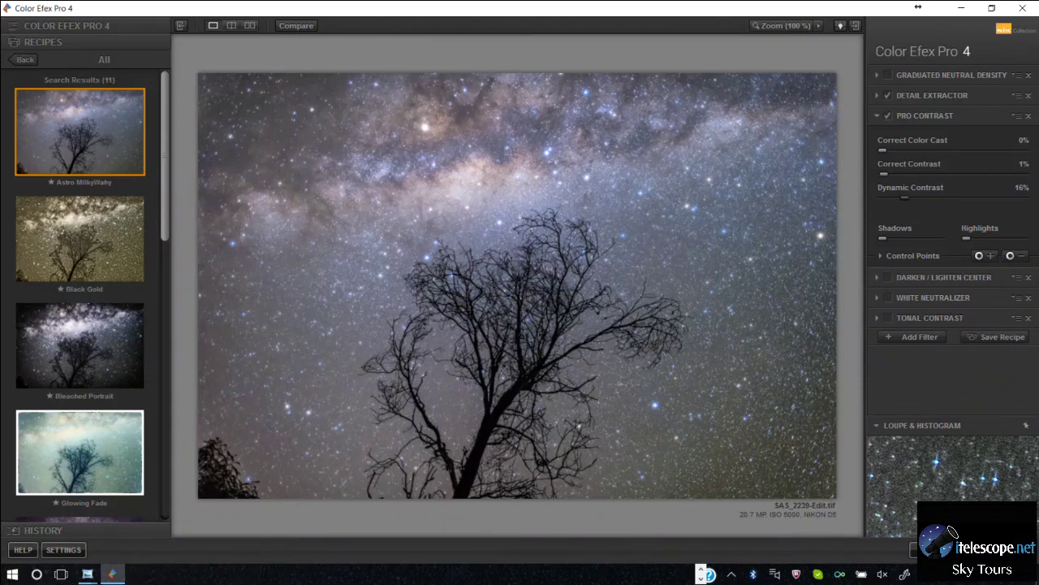
{"action": "left_click_drag", "start_coordinate": [905, 198], "coordinate": [917, 197]}
{"action": "left_click_drag", "start_coordinate": [883, 173], "coordinate": [915, 150]}
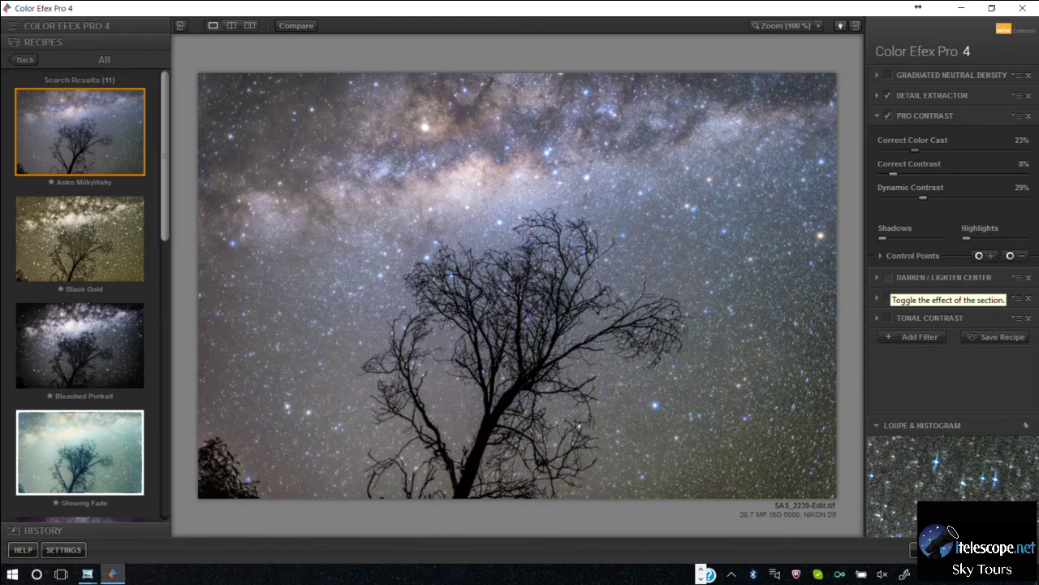
Try the Darken / Lighten Center filter, comparing the photo with and without it, and leave it off
{"action": "left_click", "coordinate": [943, 277]}
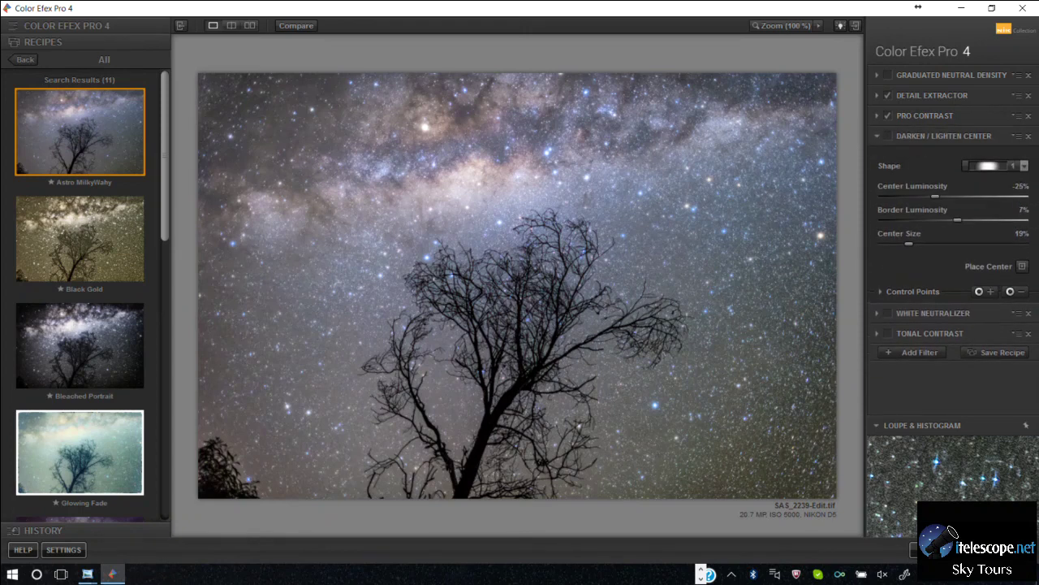
{"action": "left_click", "coordinate": [888, 135]}
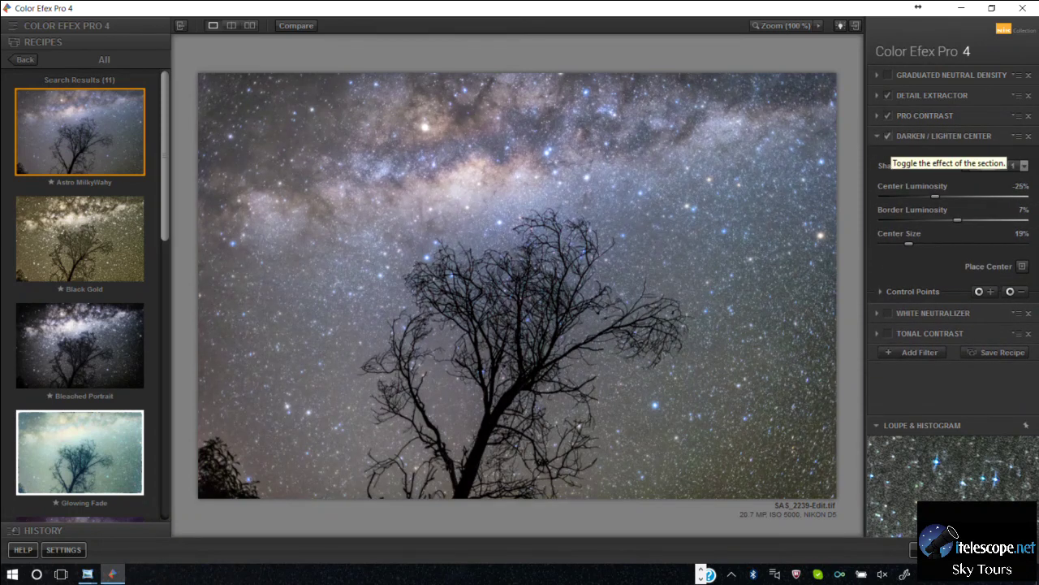
{"action": "left_click", "coordinate": [888, 136]}
{"action": "left_click", "coordinate": [888, 136]}
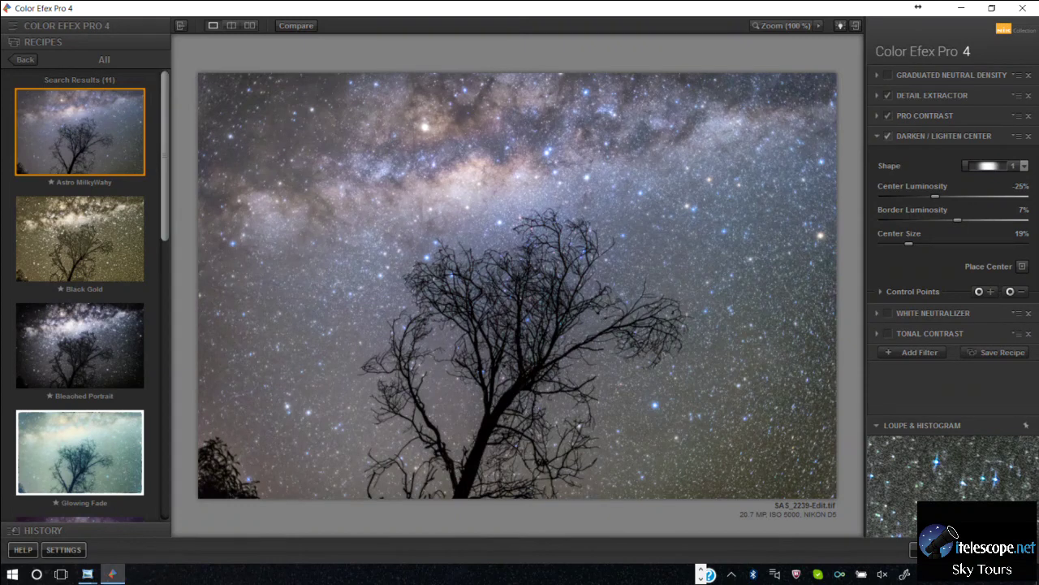
{"action": "left_click", "coordinate": [888, 136]}
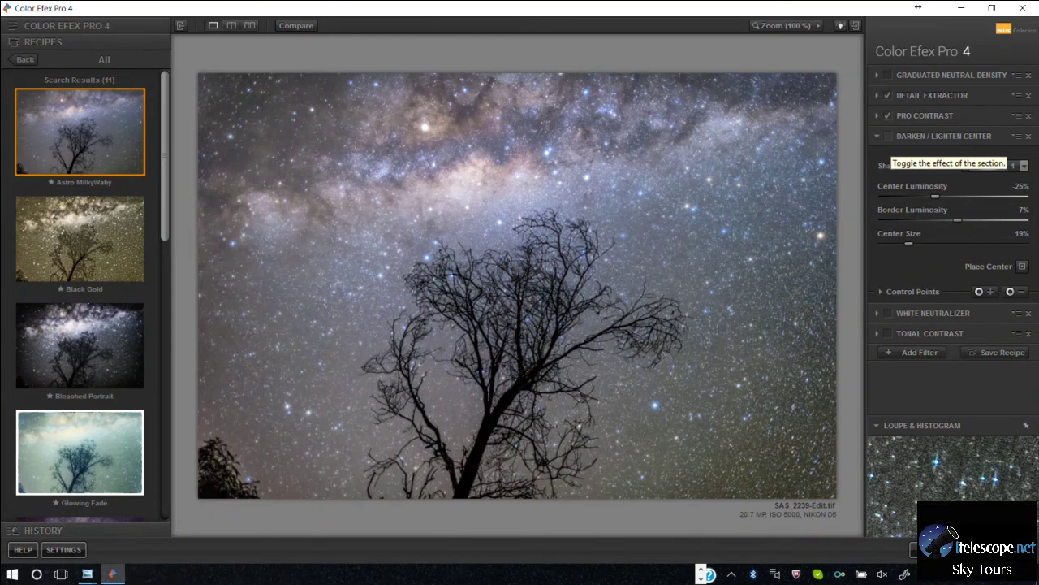
{"action": "left_click", "coordinate": [888, 135]}
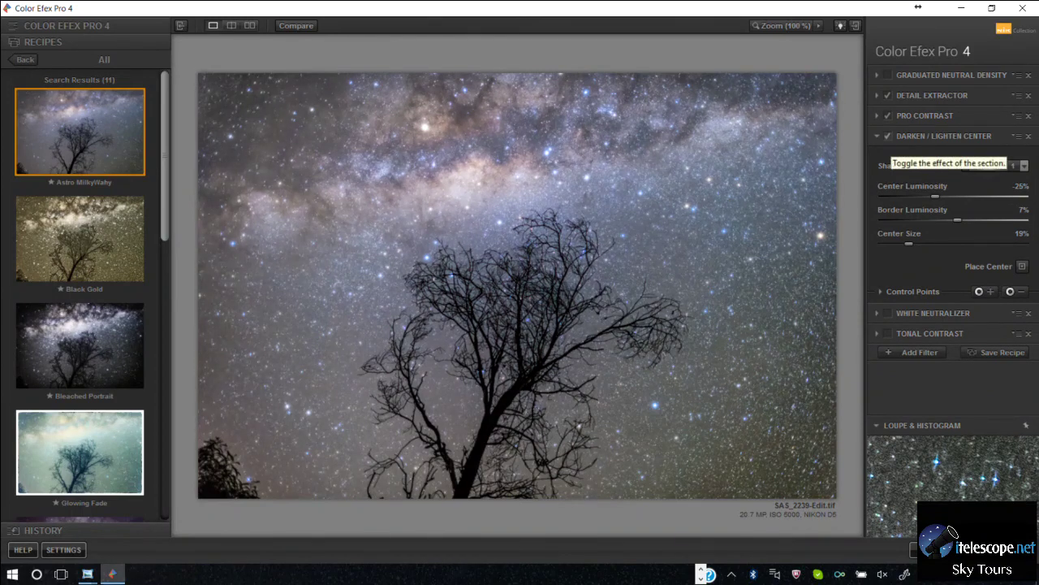
{"action": "left_click", "coordinate": [887, 136]}
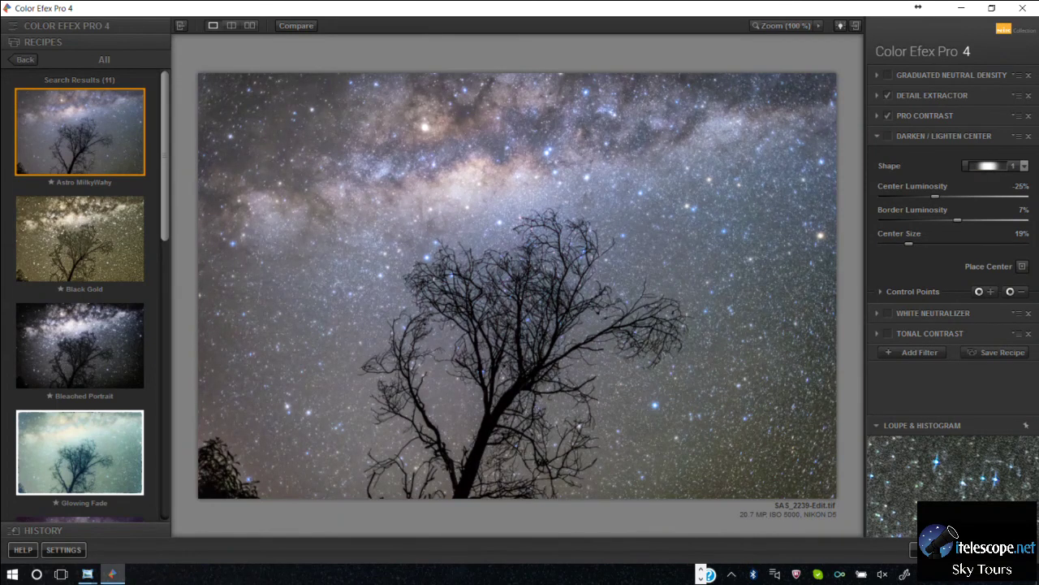
Enable the White Neutralizer filter and slightly reduce its Adjust Whole Image and Neutralize Whites amounts
{"action": "left_click", "coordinate": [933, 313]}
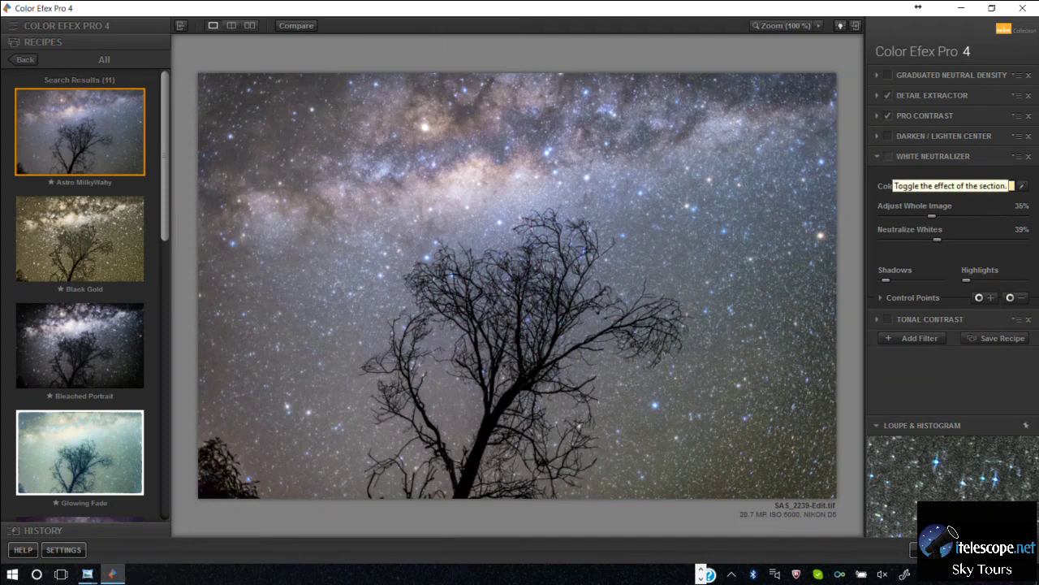
{"action": "left_click", "coordinate": [888, 156]}
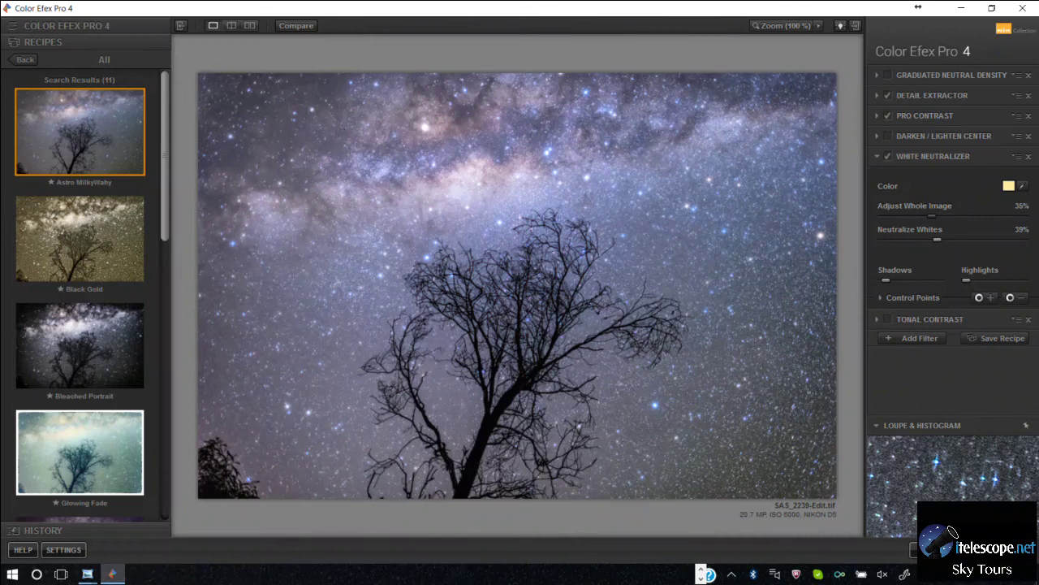
{"action": "mouse_move", "coordinate": [931, 216]}
{"action": "left_mouse_down"}
{"action": "mouse_move", "coordinate": [955, 215]}
{"action": "mouse_move", "coordinate": [924, 216]}
{"action": "left_mouse_up"}
{"action": "mouse_move", "coordinate": [929, 216]}
{"action": "left_mouse_down"}
{"action": "mouse_move", "coordinate": [938, 216]}
{"action": "mouse_move", "coordinate": [925, 216]}
{"action": "left_mouse_up"}
{"action": "left_click_drag", "start_coordinate": [941, 240], "coordinate": [926, 240]}
{"action": "left_click_drag", "start_coordinate": [926, 216], "coordinate": [928, 216]}
Try the Tonal Contrast filter and leave it off, and compare the photo with and without the White Neutralizer
{"action": "left_click", "coordinate": [887, 319]}
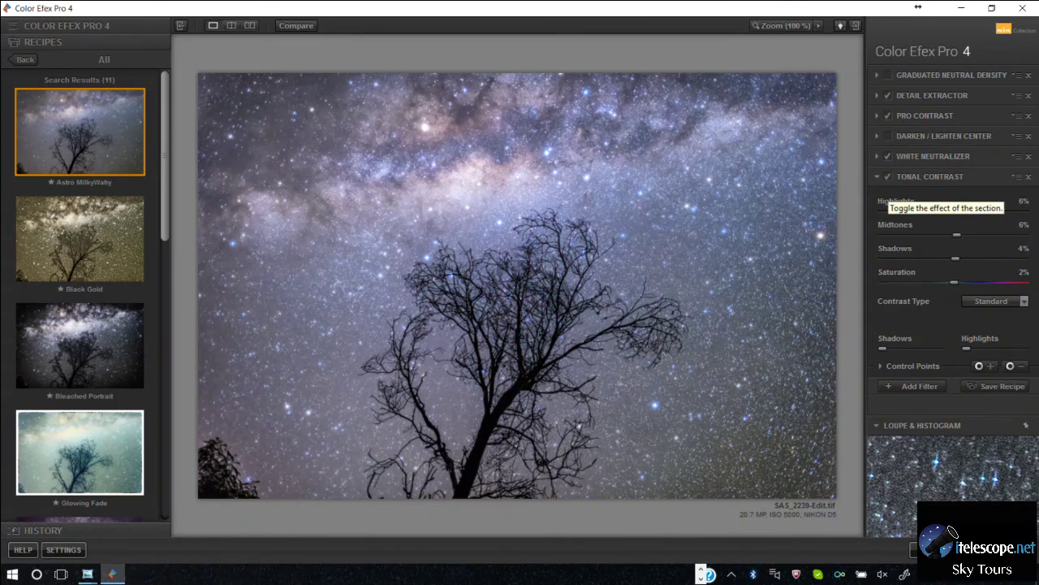
{"action": "left_click", "coordinate": [887, 176]}
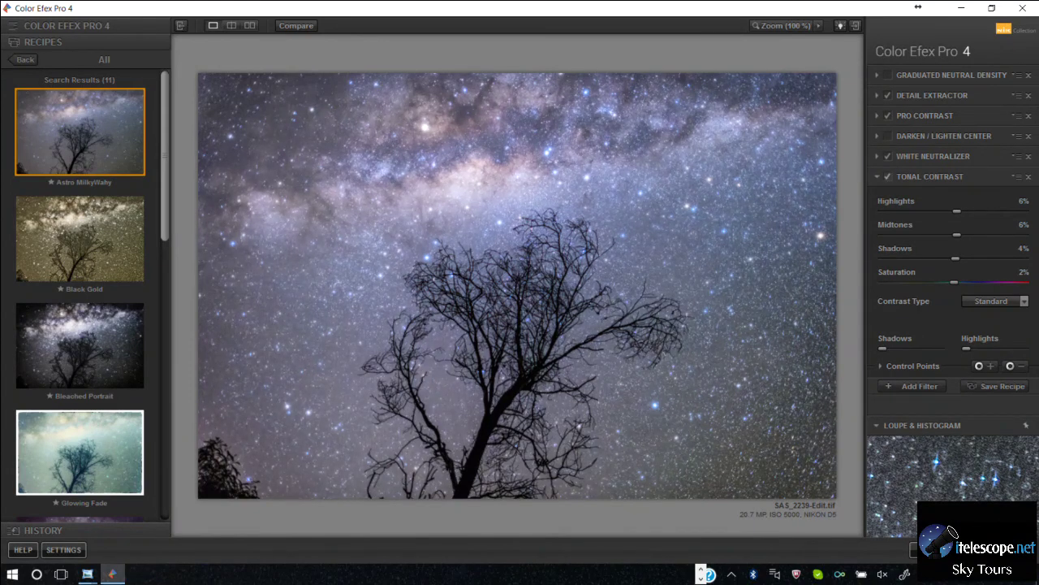
{"action": "left_click", "coordinate": [887, 176]}
{"action": "left_click", "coordinate": [887, 176]}
{"action": "left_click", "coordinate": [887, 176]}
{"action": "left_click", "coordinate": [888, 155]}
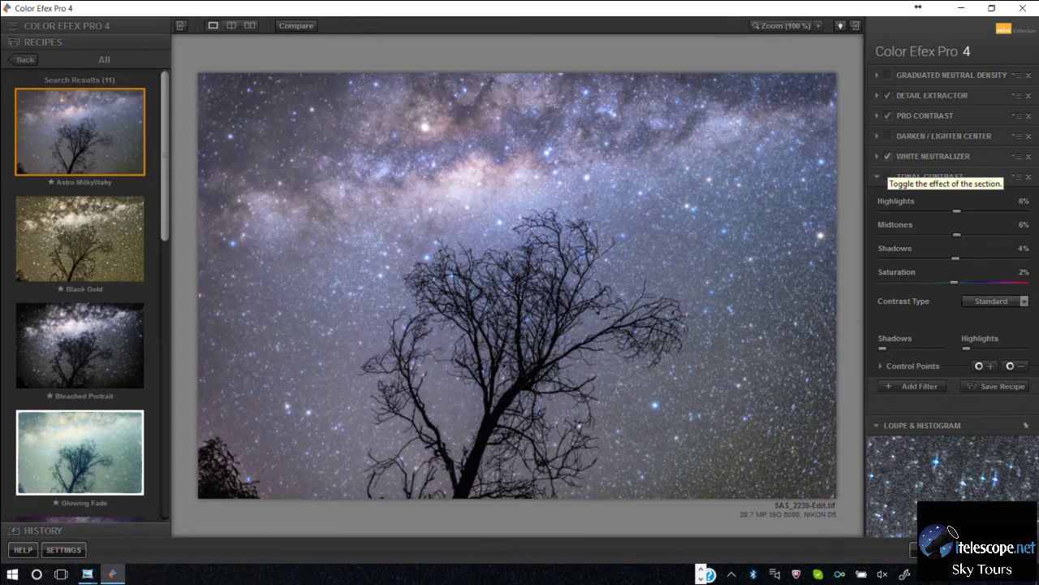
{"action": "left_click", "coordinate": [887, 156]}
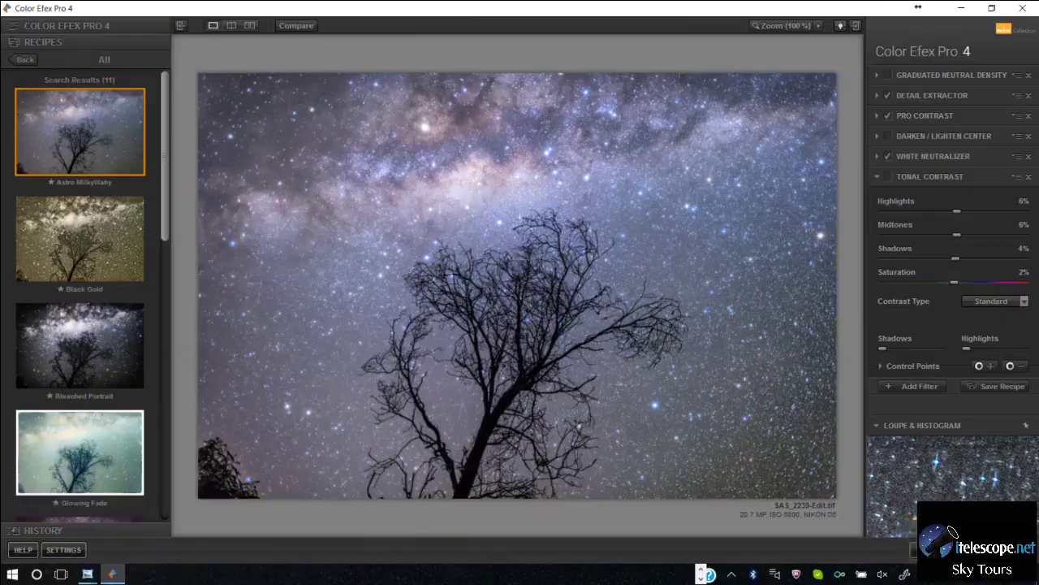
Save the filtered photo back to Lightroom as SAS_2239-Edit.tif and inspect its stars at 1:1
{"action": "left_click", "coordinate": [952, 531]}
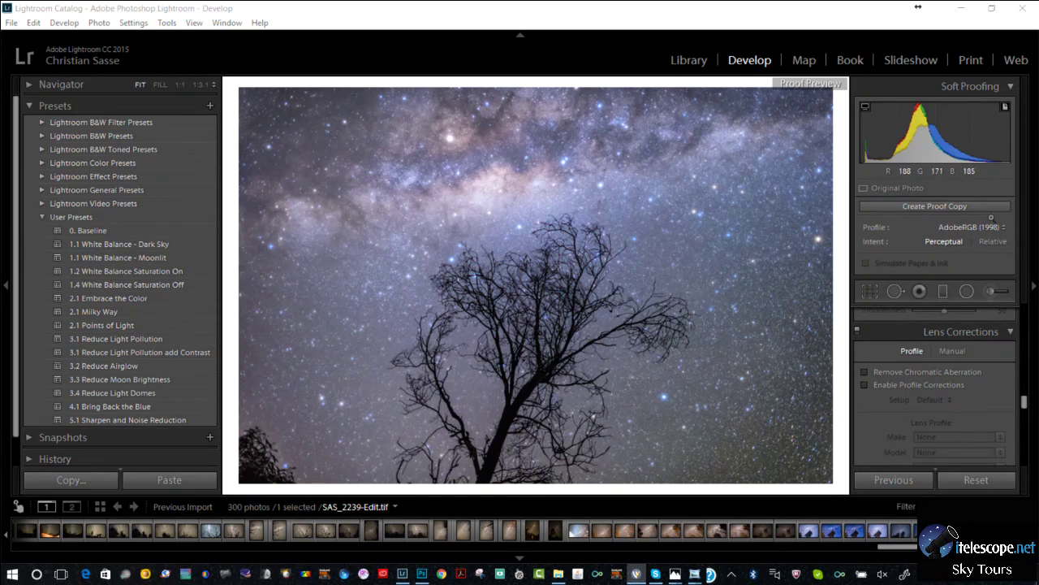
{"action": "key", "text": "z"}
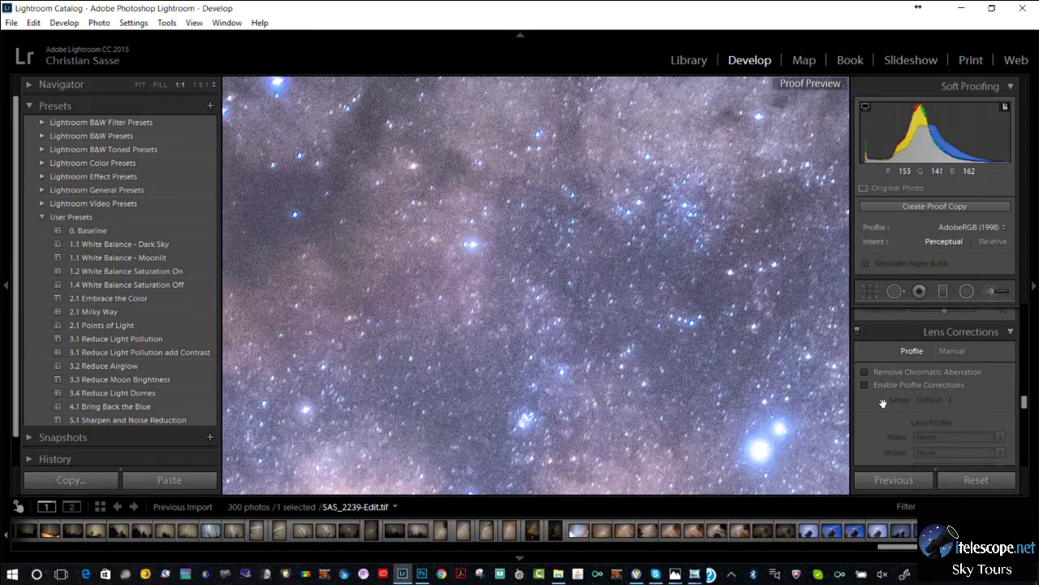
{"action": "key", "text": "z"}
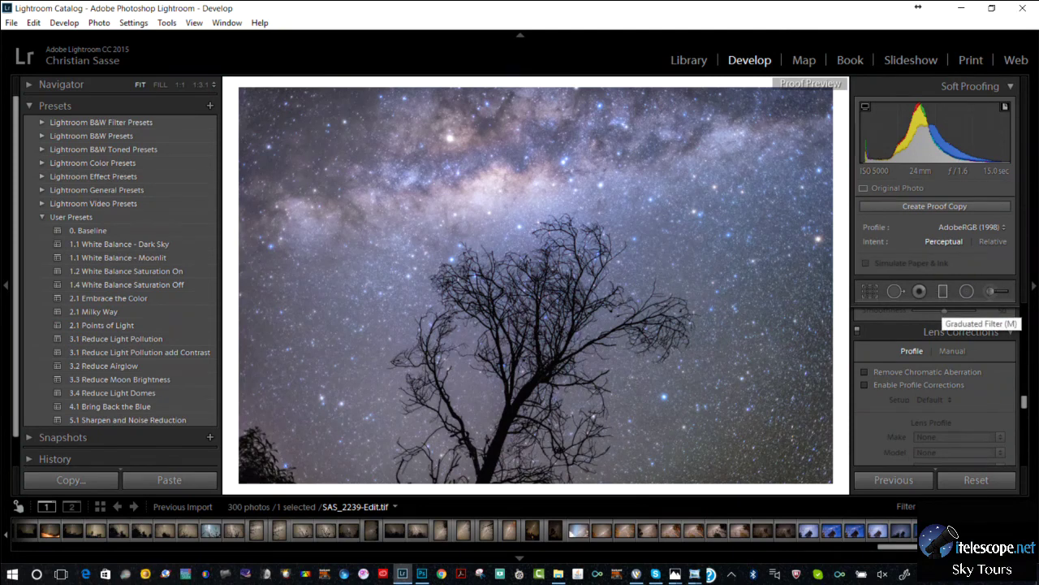
Place a slanted graduated filter over the Milky Way, centered near the treetop, and create a proof copy of the photo
{"action": "left_click", "coordinate": [942, 292]}
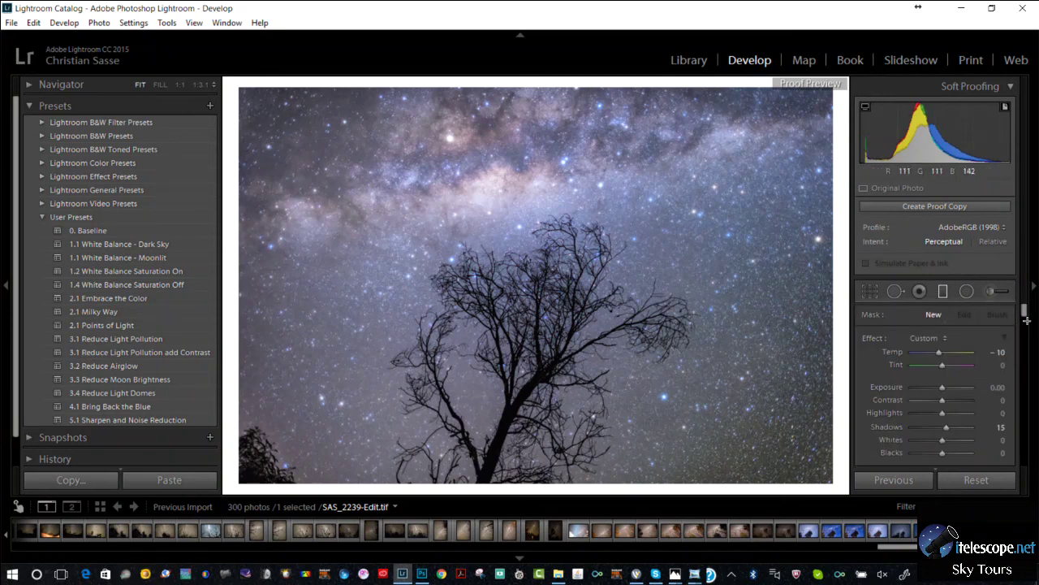
{"action": "left_click_drag", "start_coordinate": [479, 94], "coordinate": [499, 290]}
{"action": "left_click_drag", "start_coordinate": [492, 205], "coordinate": [506, 257]}
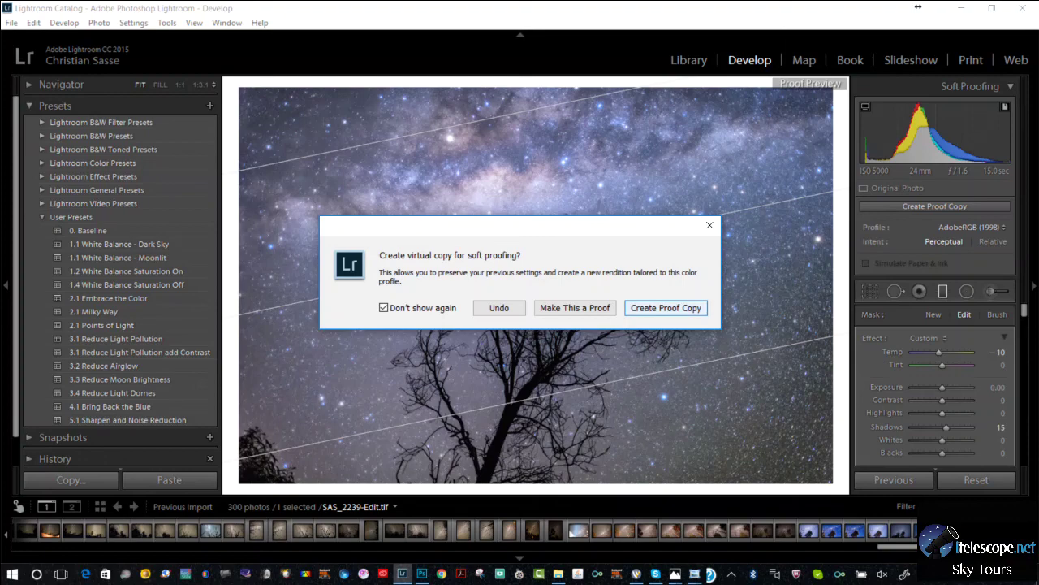
{"action": "key", "text": "Return"}
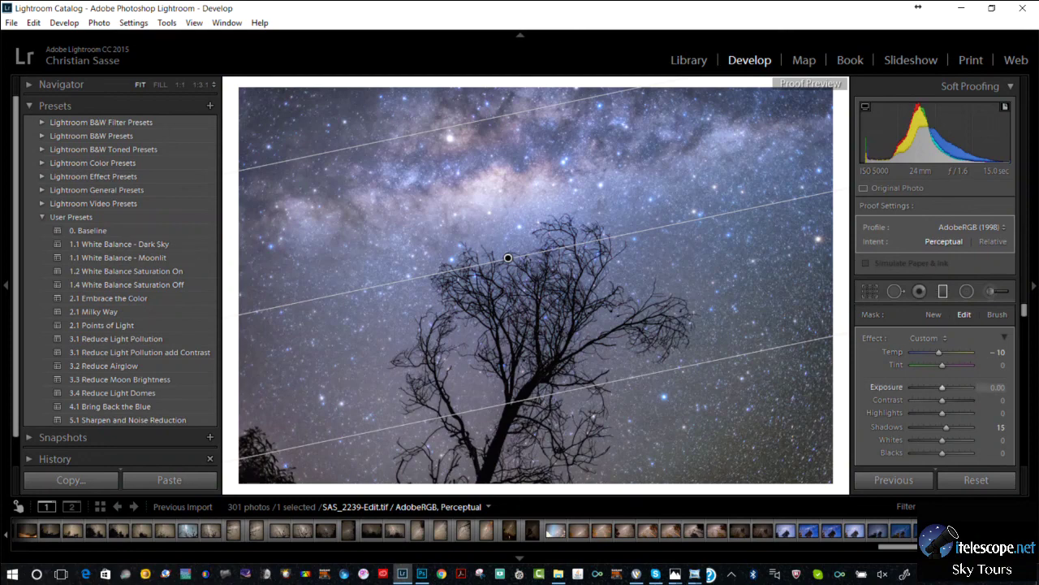
Try graduated filter Exposure values of 0.78, 0.23, -0.23 and 0.32, and undo the exposure changes
{"action": "mouse_move", "coordinate": [942, 386]}
{"action": "left_mouse_down"}
{"action": "mouse_move", "coordinate": [930, 387]}
{"action": "mouse_move", "coordinate": [942, 387]}
{"action": "left_mouse_up"}
{"action": "type", "text": "0.78"}
{"action": "key", "text": "Return"}
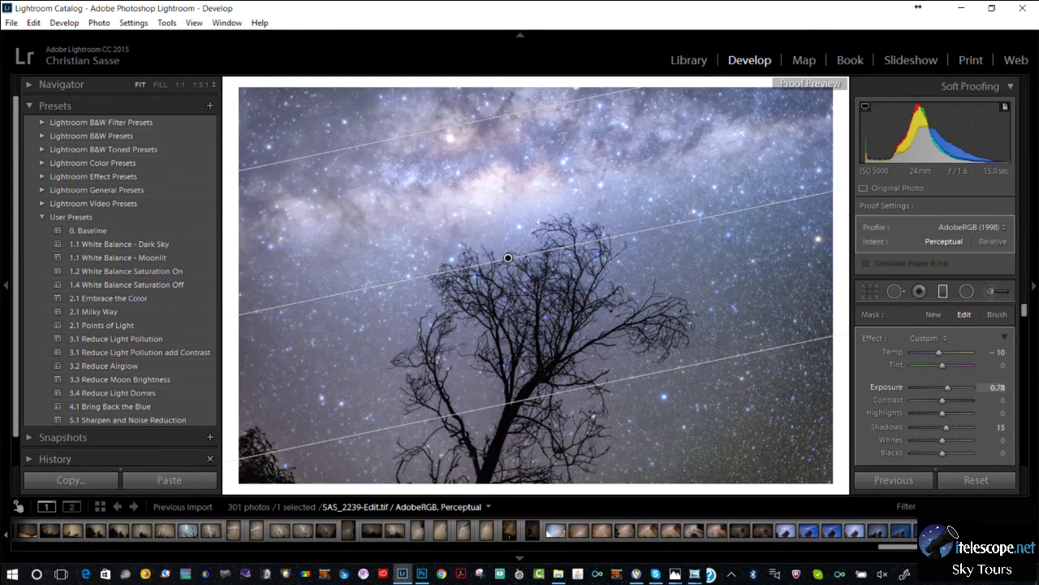
{"action": "type", "text": "0.32"}
{"action": "key", "text": "Return"}
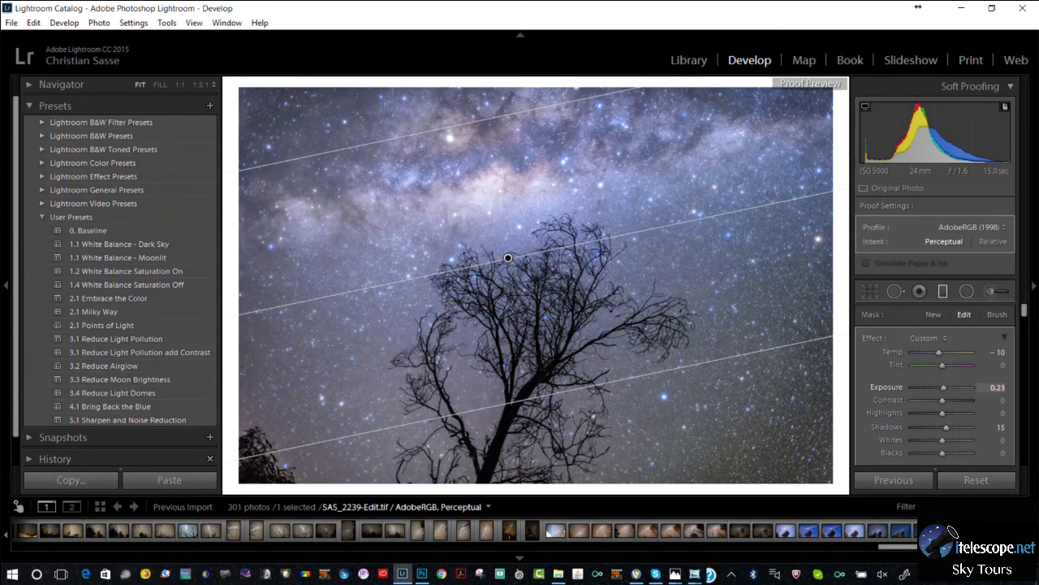
{"action": "type", "text": "-0.14"}
{"action": "key", "text": "Return"}
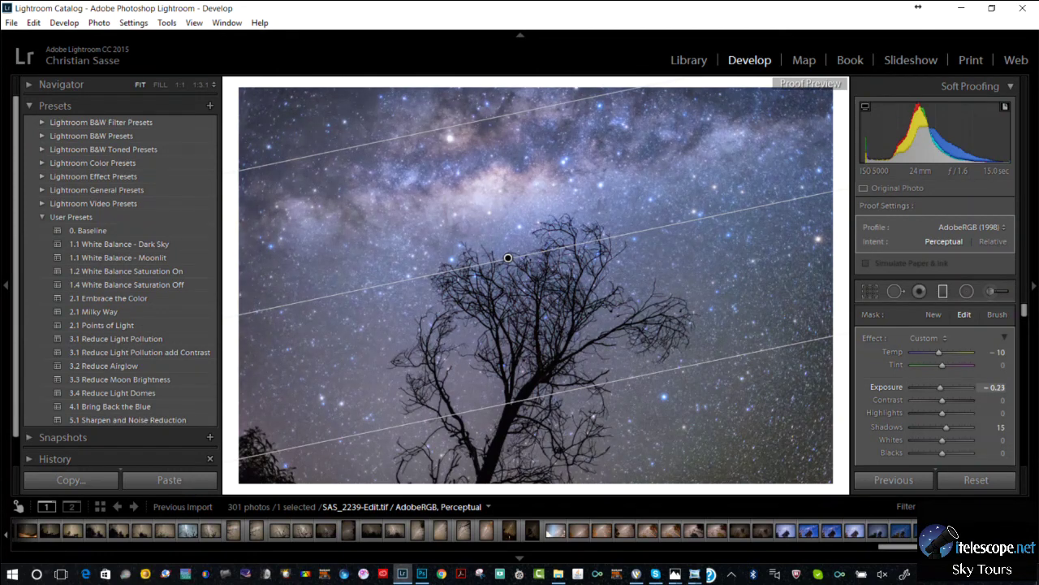
{"action": "type", "text": "0.32"}
{"action": "key", "text": "Return"}
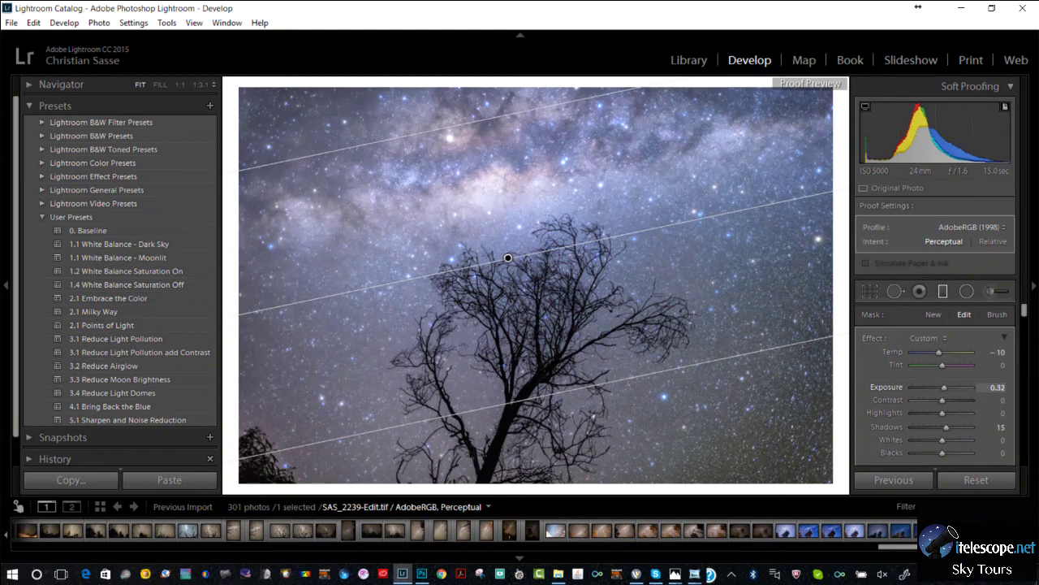
{"action": "key", "text": "ctrl+z"}
{"action": "key", "text": "ctrl+z"}
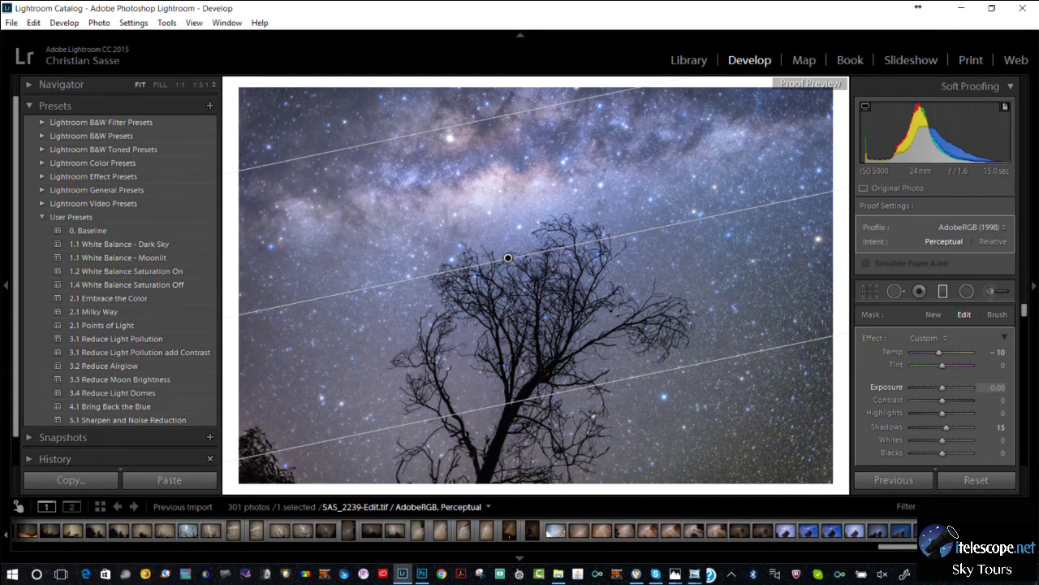
Try an Exposure of -0.32 for the graduated filter and settle on -0.23
{"action": "type", "text": "-0.32"}
{"action": "key", "text": "Return"}
{"action": "type", "text": "-0.23"}
{"action": "key", "text": "Return"}
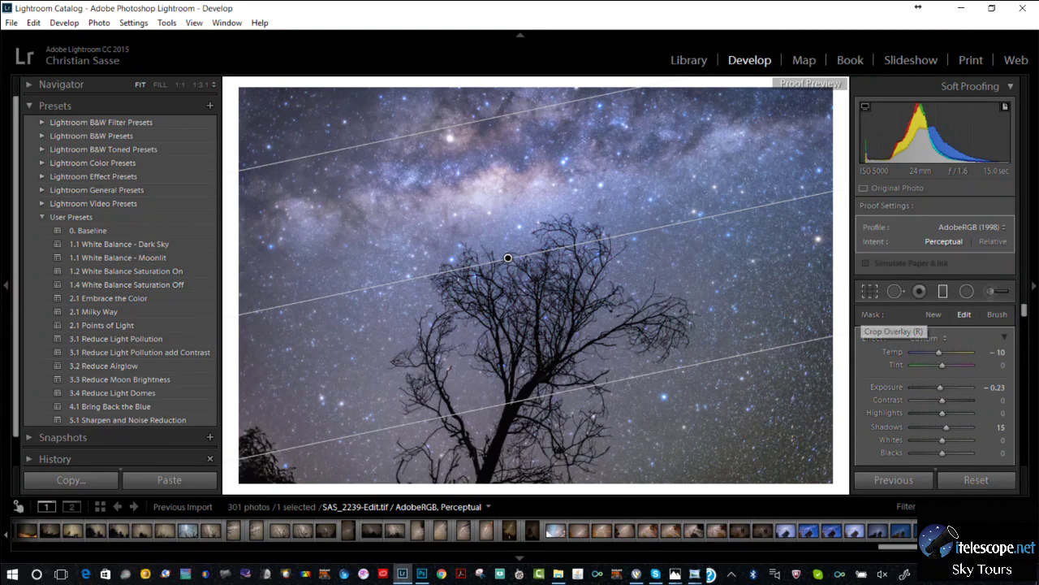
Crop the Milky Way photo to a 5 x 7 aspect ratio
{"action": "left_click", "coordinate": [869, 290]}
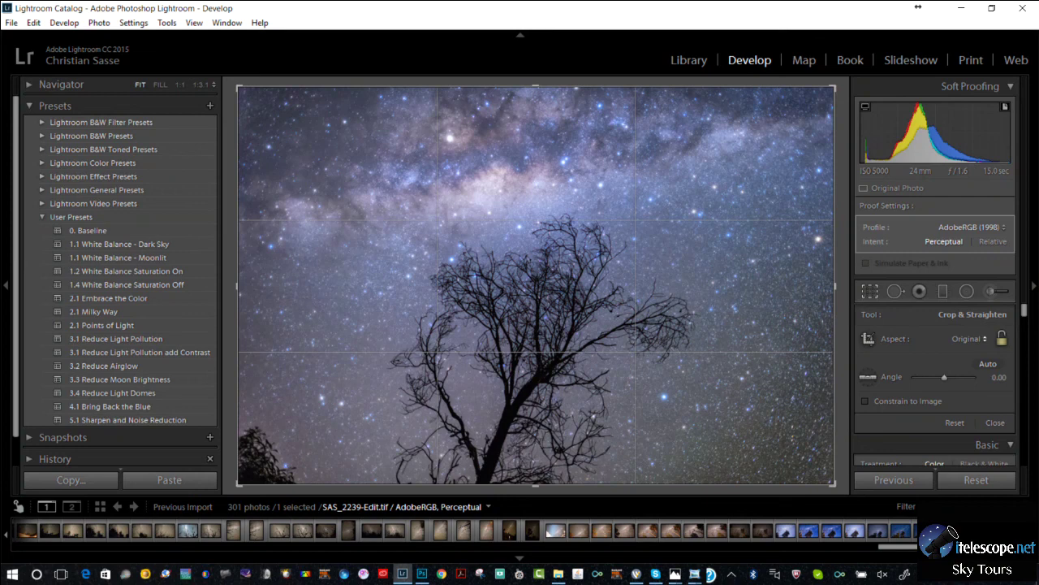
{"action": "left_click", "coordinate": [969, 339]}
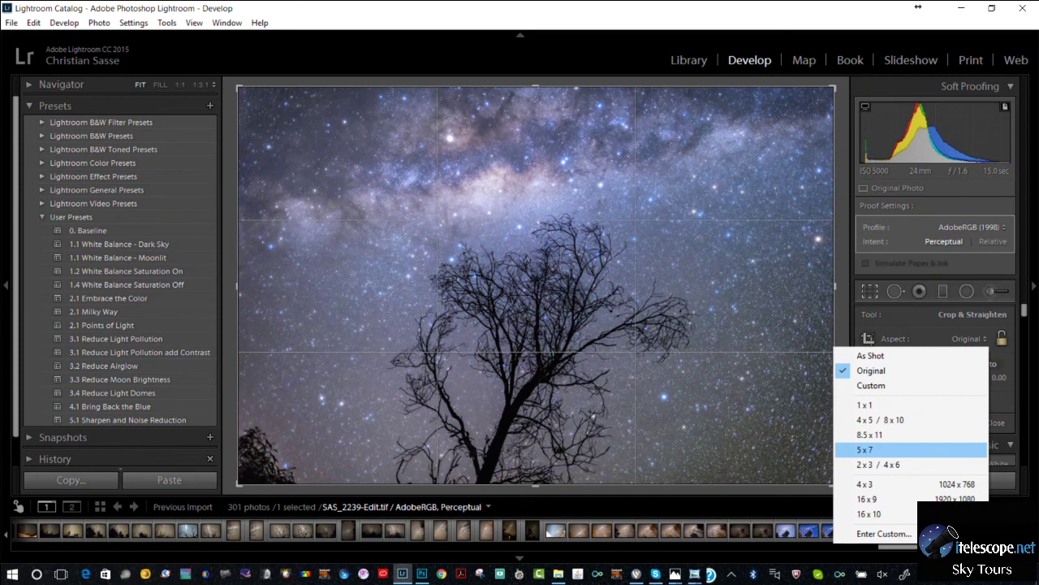
{"action": "left_click", "coordinate": [864, 449]}
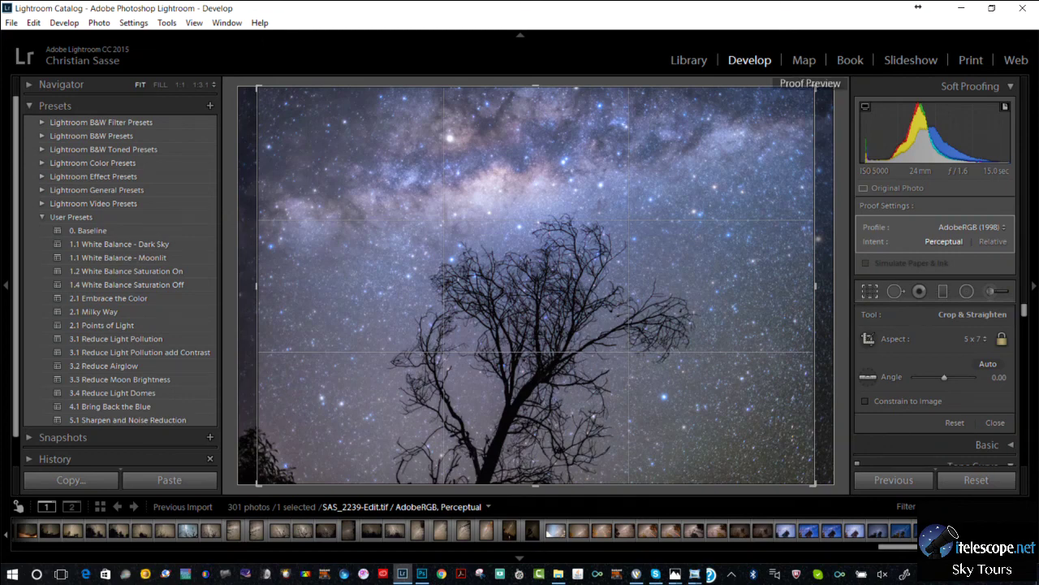
{"action": "key", "text": "Return"}
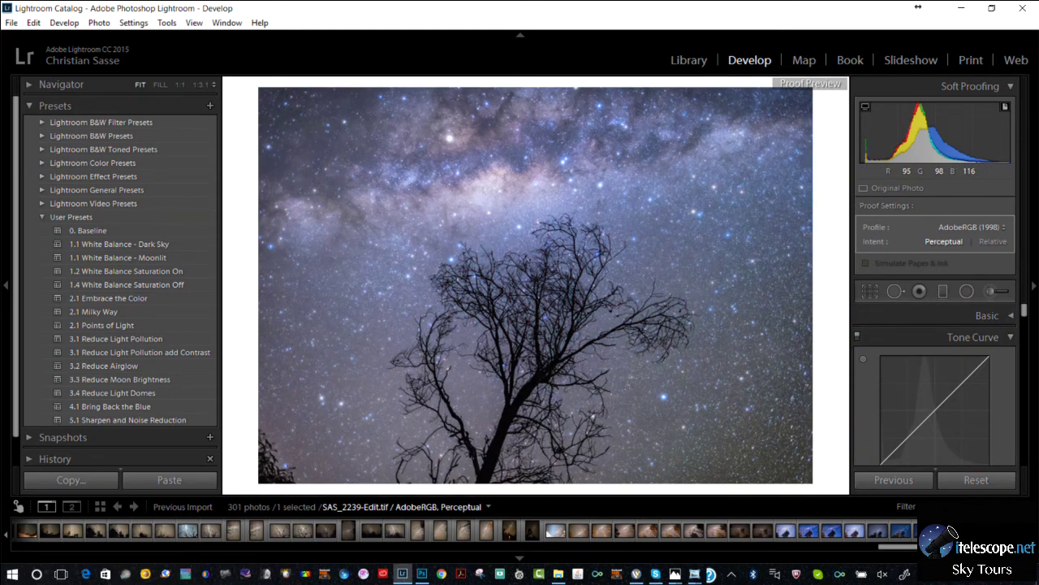
Inspect the cropped photo at 1:1 and view its available export options
{"action": "key", "text": "z"}
{"action": "key", "text": "z"}
{"action": "key", "text": "z"}
{"action": "key", "text": "z"}
{"action": "right_click", "coordinate": [338, 171]}
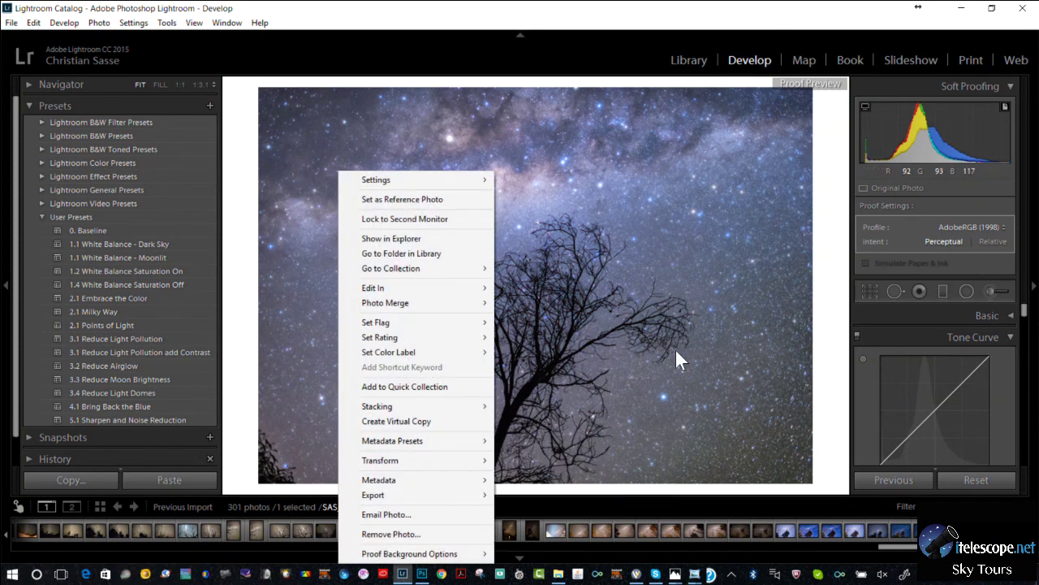
{"action": "mouse_move", "coordinate": [406, 495]}
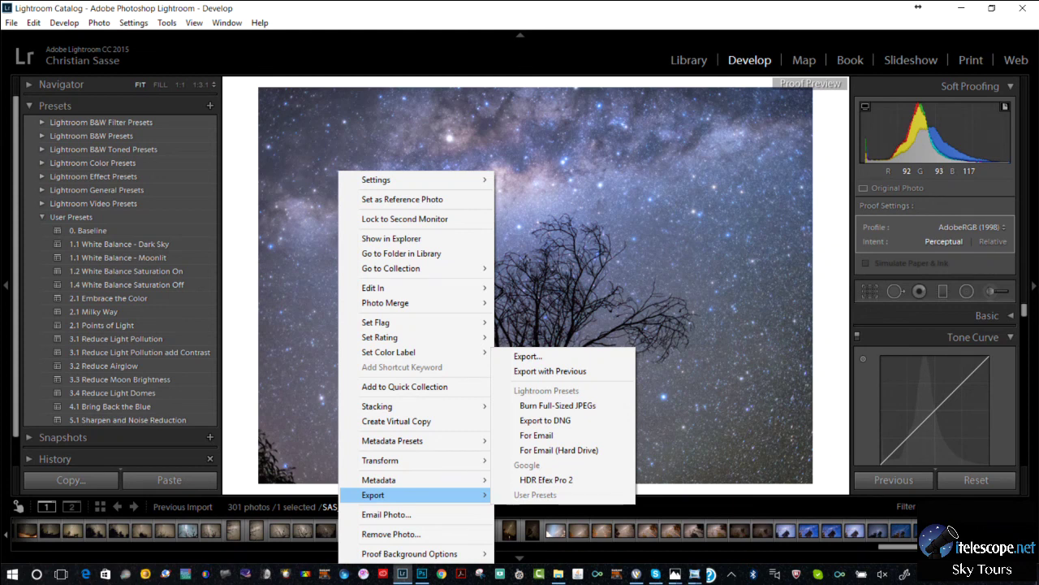
{"action": "key", "text": "Escape"}
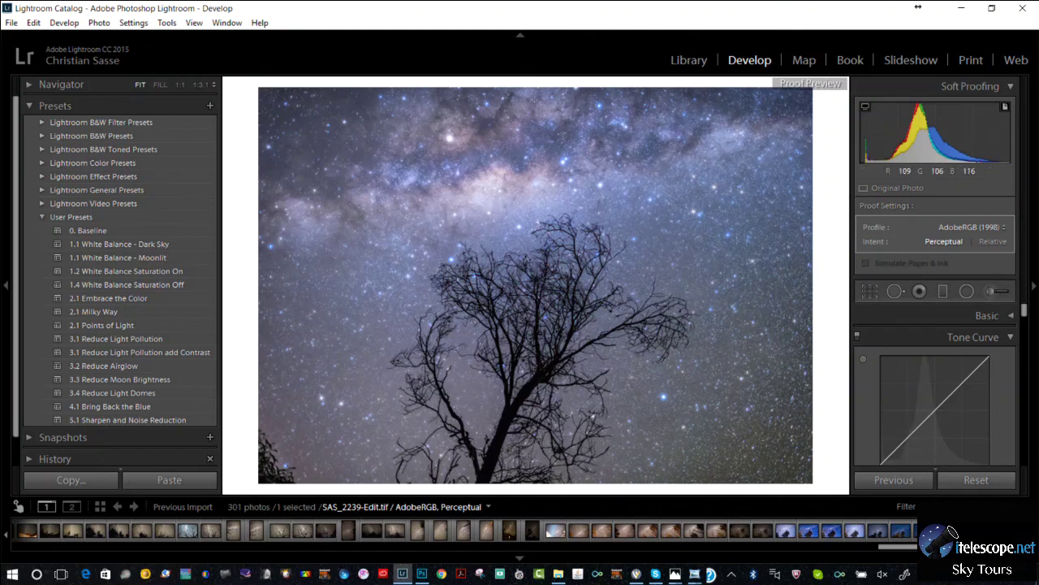
Find the dark photo SAS_5493.NEF in the library grid and open it for developing
{"action": "key", "text": "g"}
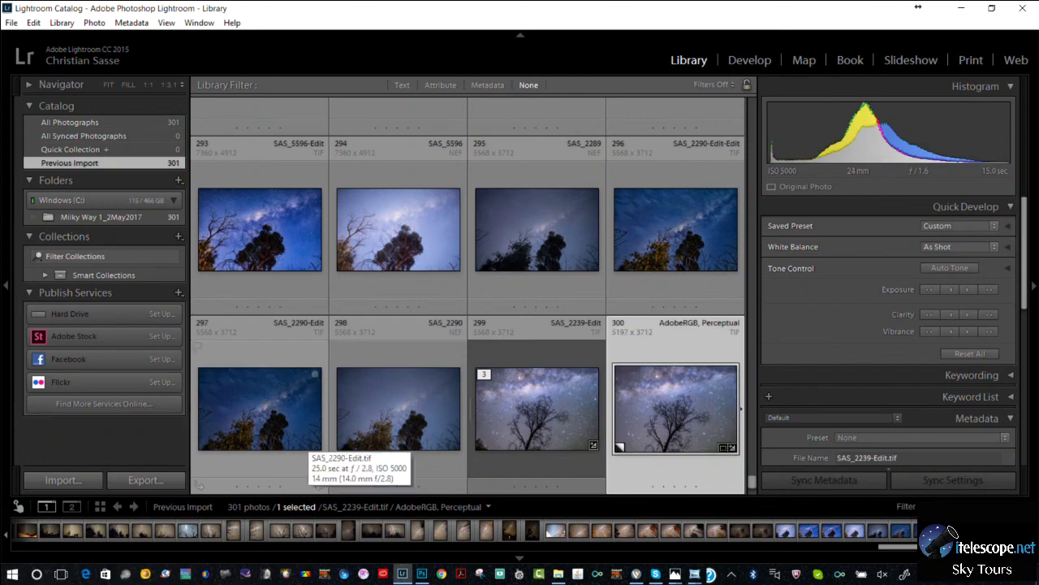
{"action": "scroll", "coordinate": [308, 446], "scroll_direction": "up", "scroll_amount": 10}
{"action": "scroll", "coordinate": [467, 296], "scroll_direction": "up", "scroll_amount": 6}
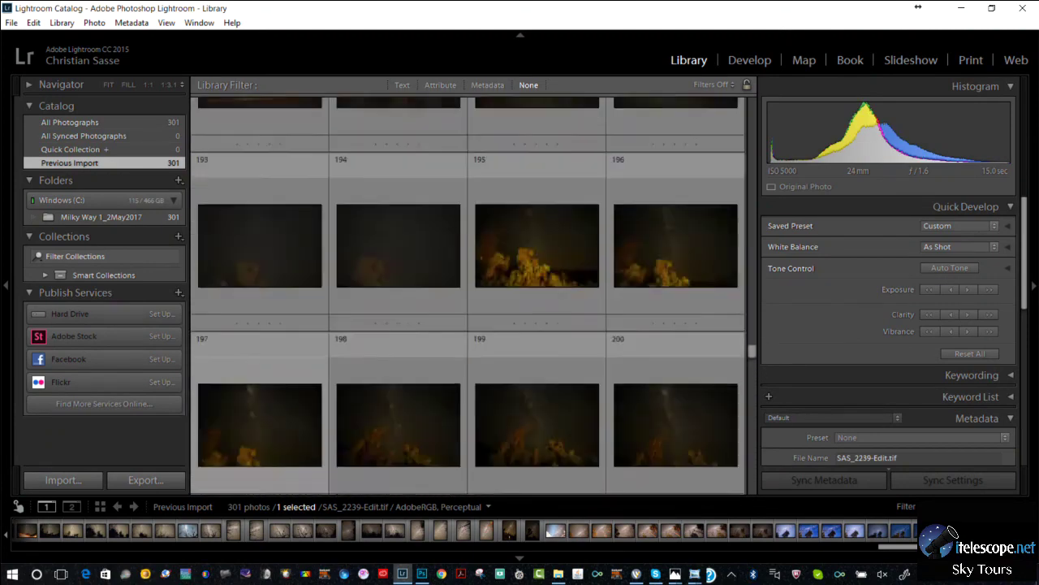
{"action": "scroll", "coordinate": [468, 296], "scroll_direction": "up", "scroll_amount": 4}
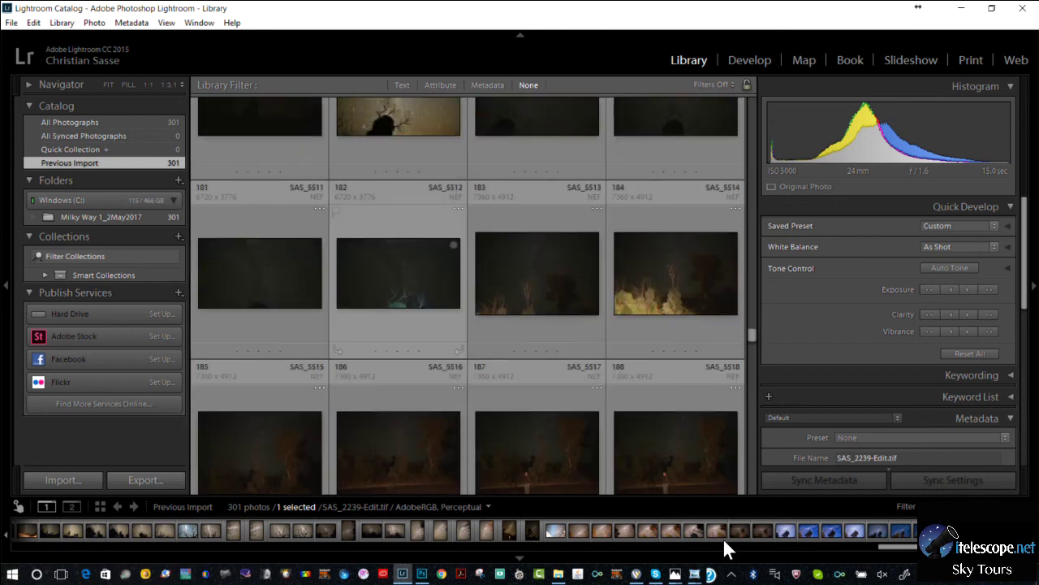
{"action": "scroll", "coordinate": [723, 537], "scroll_direction": "up", "scroll_amount": 5}
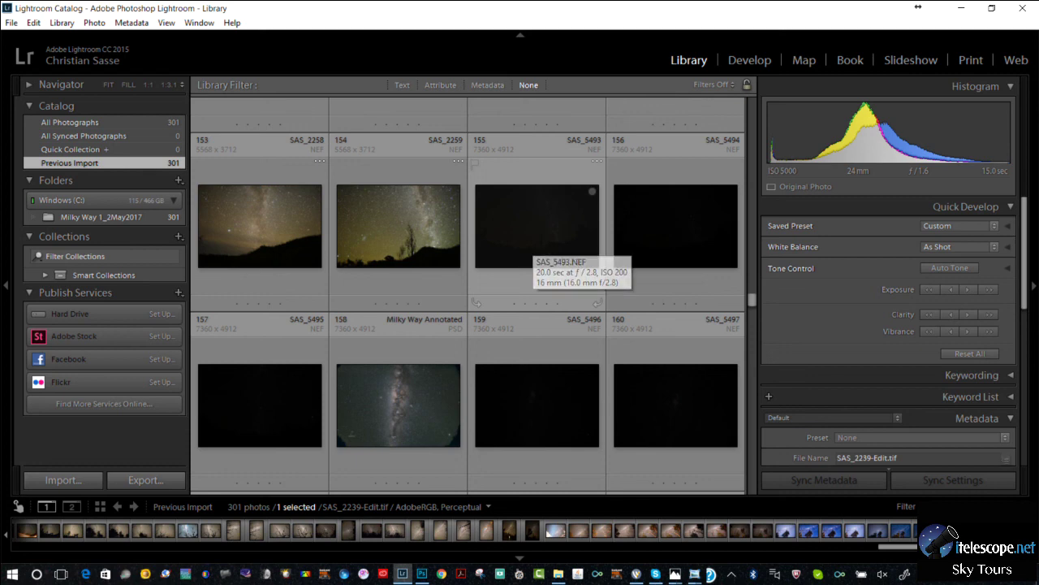
{"action": "double_click", "coordinate": [532, 244]}
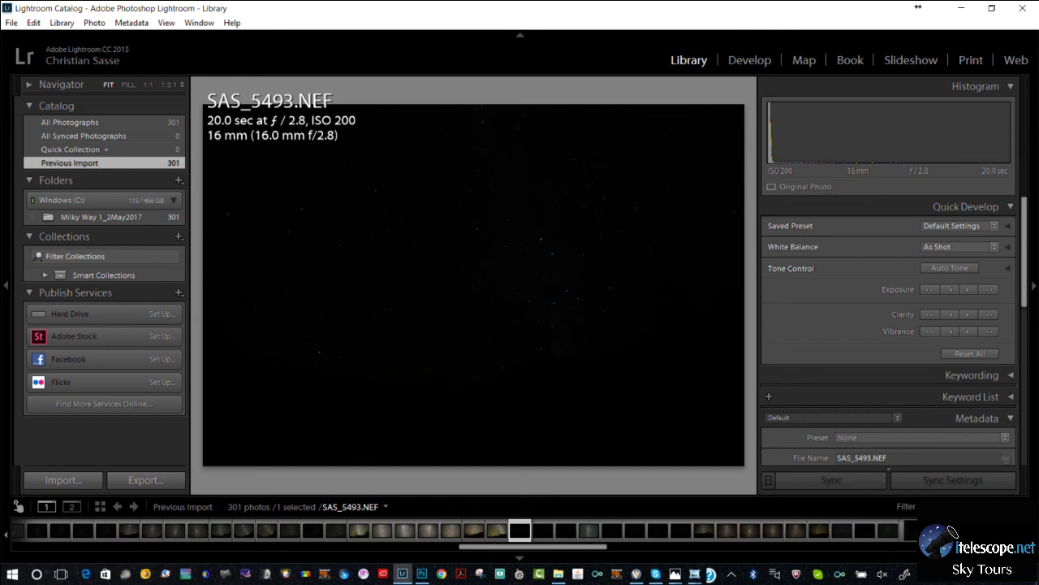
{"action": "key", "text": "d"}
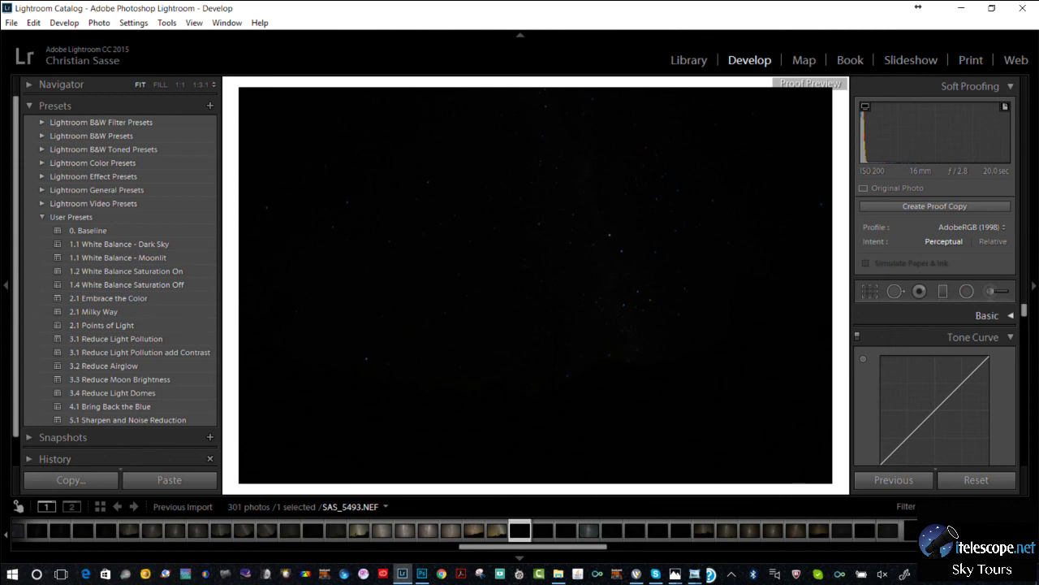
Set the Exposure to +5.00 and Highlights to +79 on a proof copy of SAS_5493.NEF
{"action": "key", "text": "ctrl+1"}
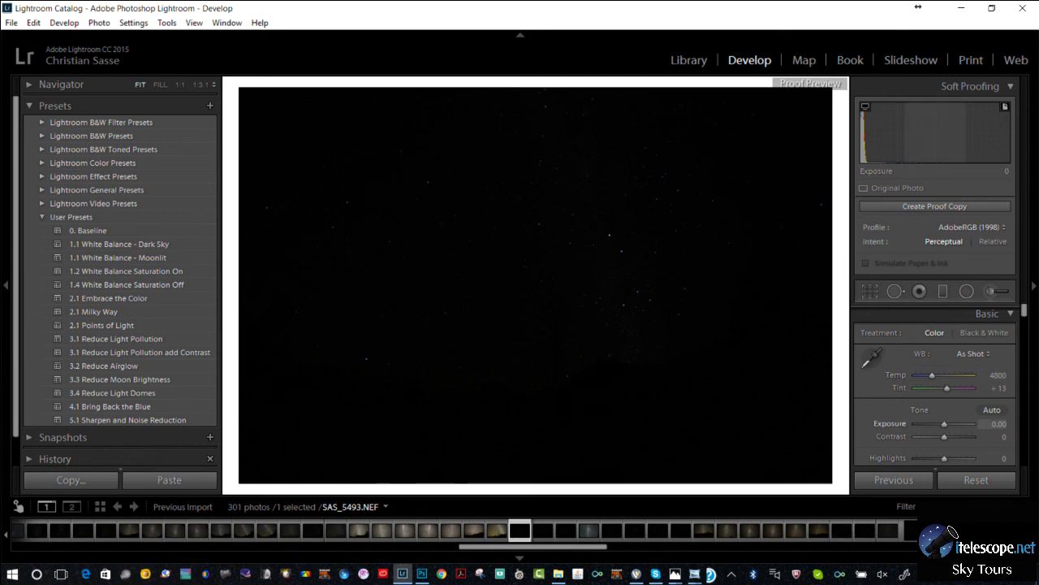
{"action": "left_click_drag", "start_coordinate": [944, 423], "coordinate": [972, 423]}
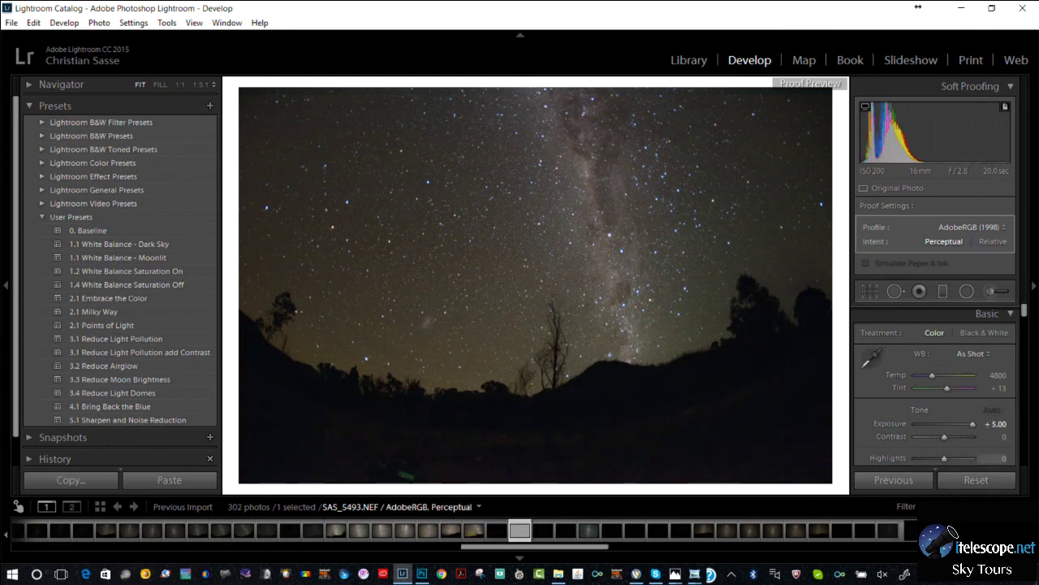
{"action": "left_click_drag", "start_coordinate": [944, 458], "coordinate": [967, 458]}
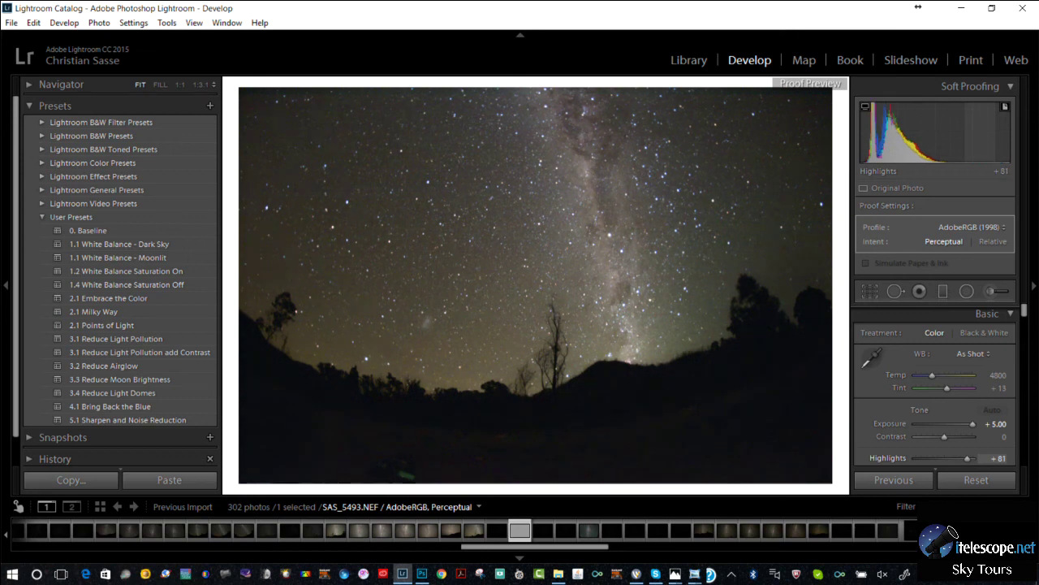
Set Shadows to +38, Whites to +33 and Blacks to +33
{"action": "scroll", "coordinate": [934, 390], "scroll_direction": "down", "scroll_amount": 5}
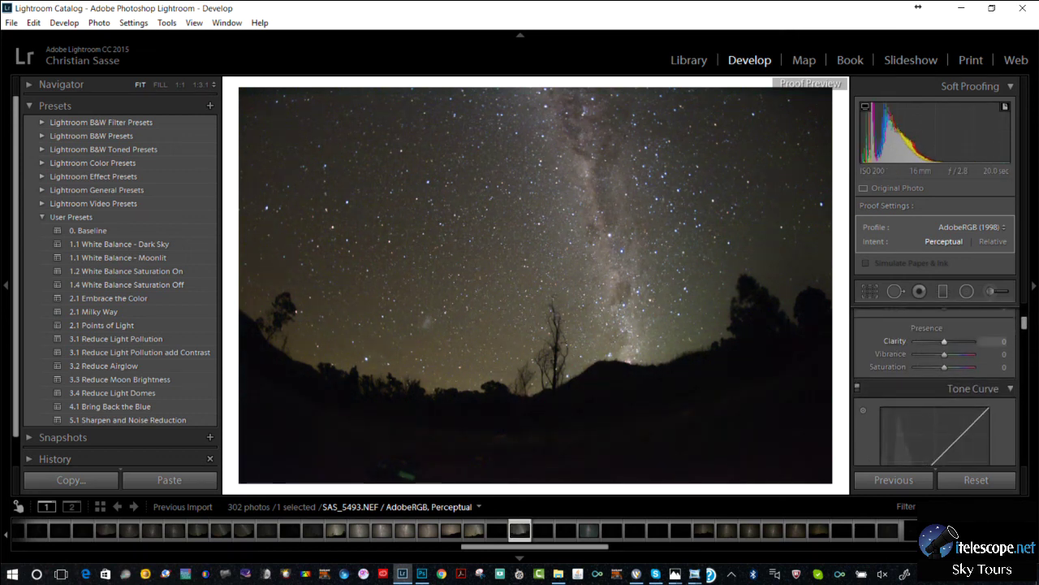
{"action": "scroll", "coordinate": [933, 374], "scroll_direction": "up", "scroll_amount": 1}
{"action": "scroll", "coordinate": [934, 381], "scroll_direction": "up", "scroll_amount": 2}
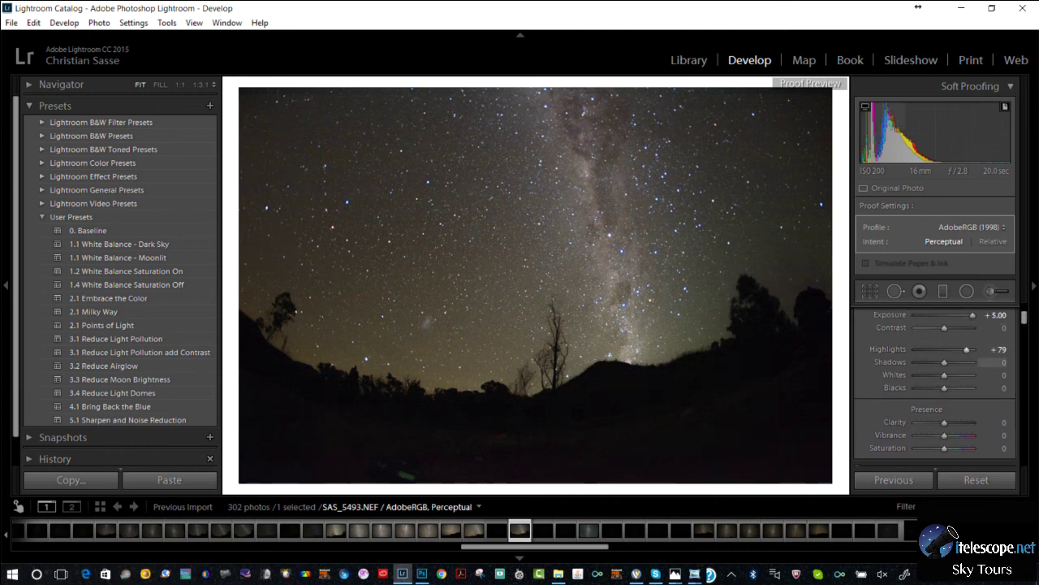
{"action": "mouse_move", "coordinate": [992, 361]}
{"action": "left_mouse_down"}
{"action": "mouse_move", "coordinate": [1005, 361]}
{"action": "mouse_move", "coordinate": [1017, 387]}
{"action": "mouse_move", "coordinate": [1005, 375]}
{"action": "left_mouse_up"}
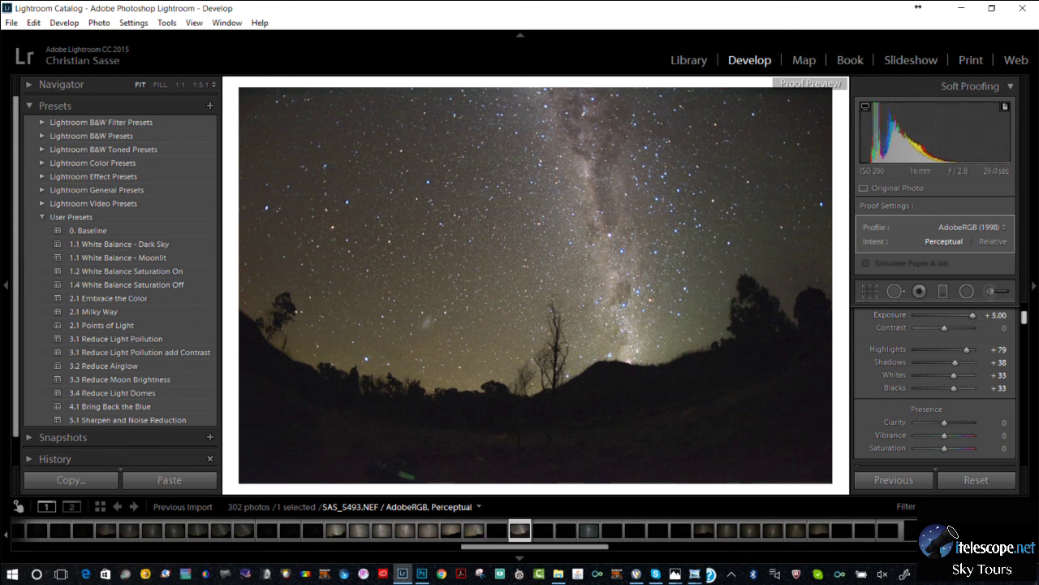
Review the basic and tone curve settings, including the available Point Curve presets
{"action": "scroll", "coordinate": [934, 386], "scroll_direction": "up", "scroll_amount": 1}
{"action": "scroll", "coordinate": [933, 386], "scroll_direction": "up", "scroll_amount": 1}
{"action": "scroll", "coordinate": [934, 385], "scroll_direction": "down", "scroll_amount": 3}
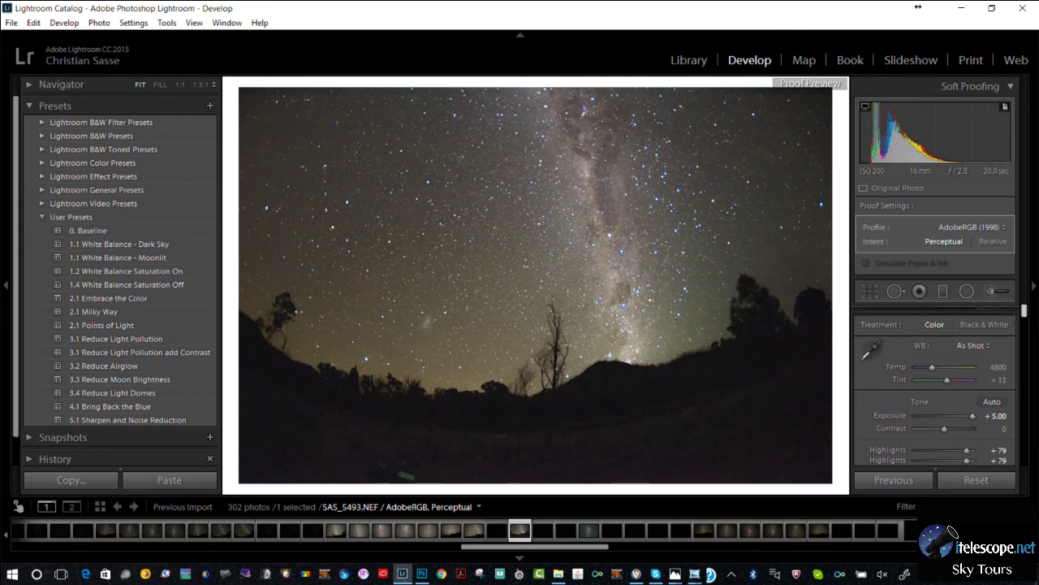
{"action": "scroll", "coordinate": [933, 385], "scroll_direction": "down", "scroll_amount": 3}
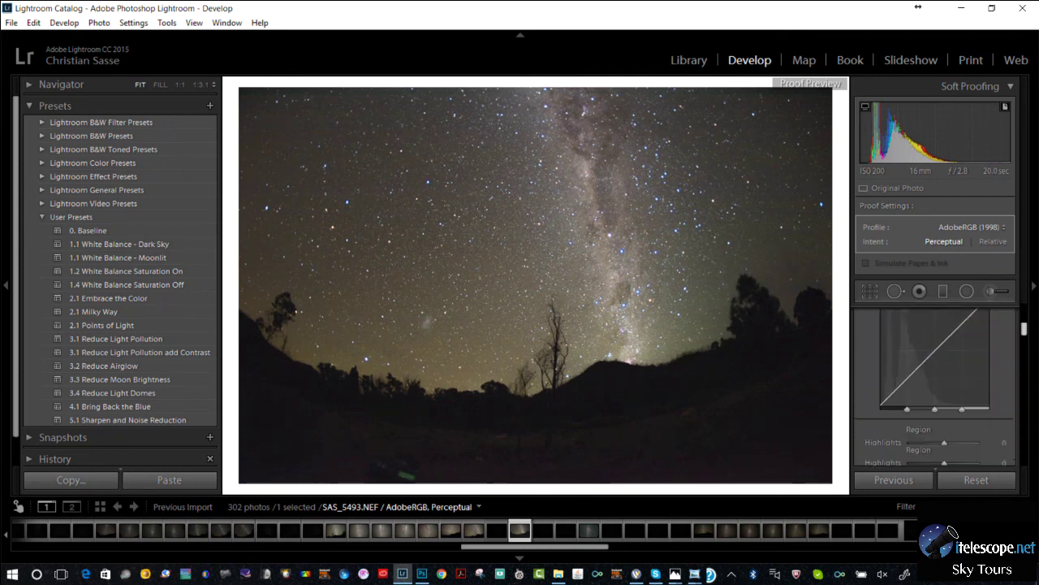
{"action": "scroll", "coordinate": [934, 386], "scroll_direction": "up", "scroll_amount": 2}
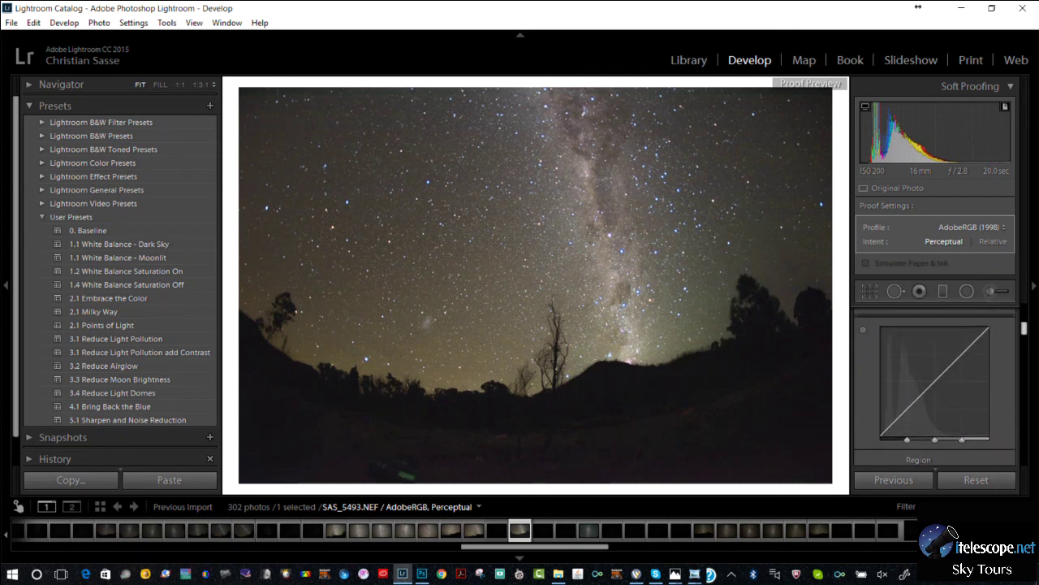
{"action": "scroll", "coordinate": [934, 386], "scroll_direction": "down", "scroll_amount": 1}
{"action": "scroll", "coordinate": [934, 385], "scroll_direction": "down", "scroll_amount": 2}
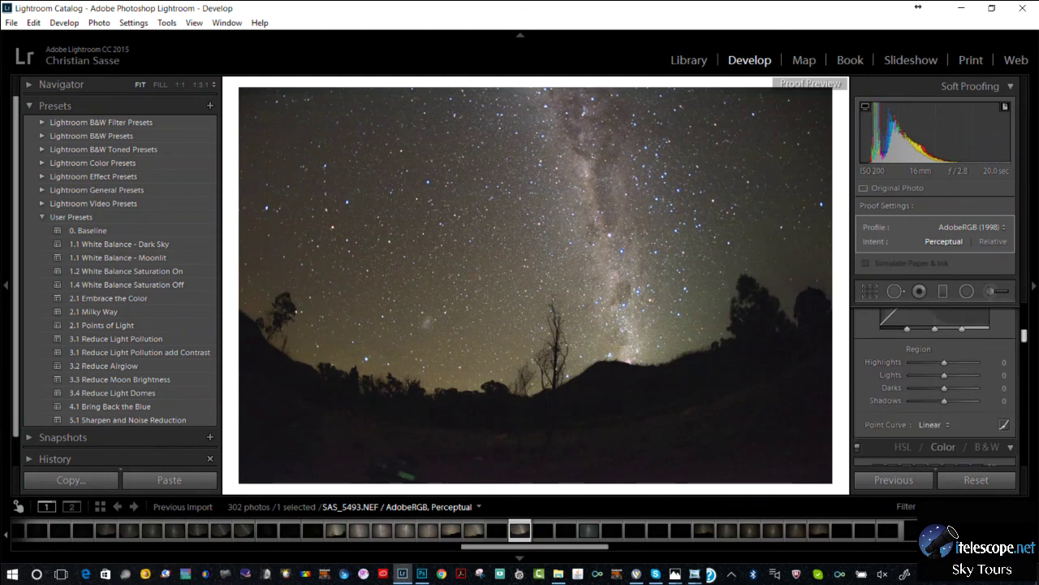
{"action": "left_click", "coordinate": [934, 434]}
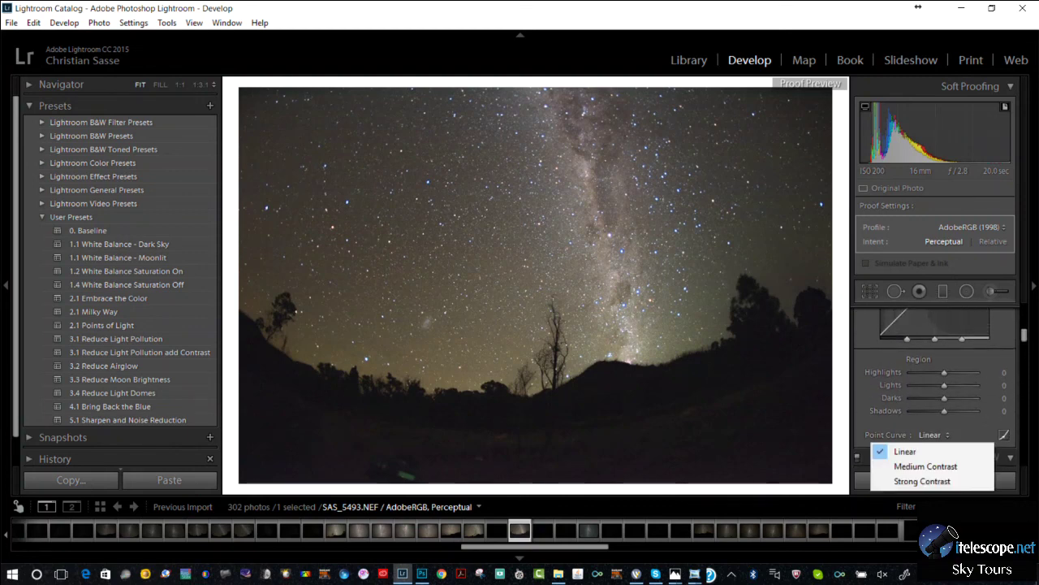
{"action": "key", "text": "Escape"}
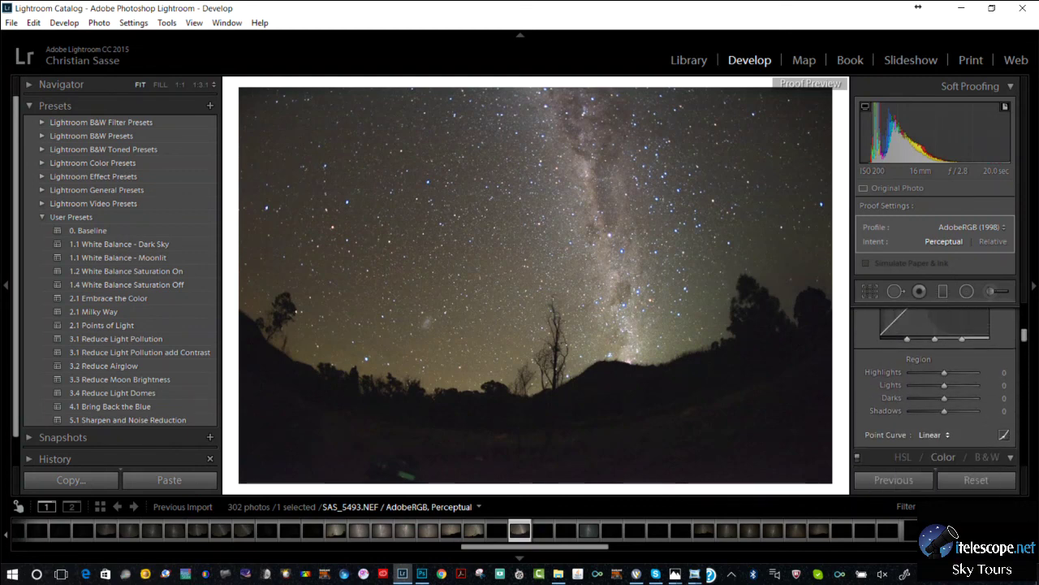
Bend the tone curve upward through the darks and midtones to brighten the photo
{"action": "scroll", "coordinate": [933, 386], "scroll_direction": "up", "scroll_amount": 3}
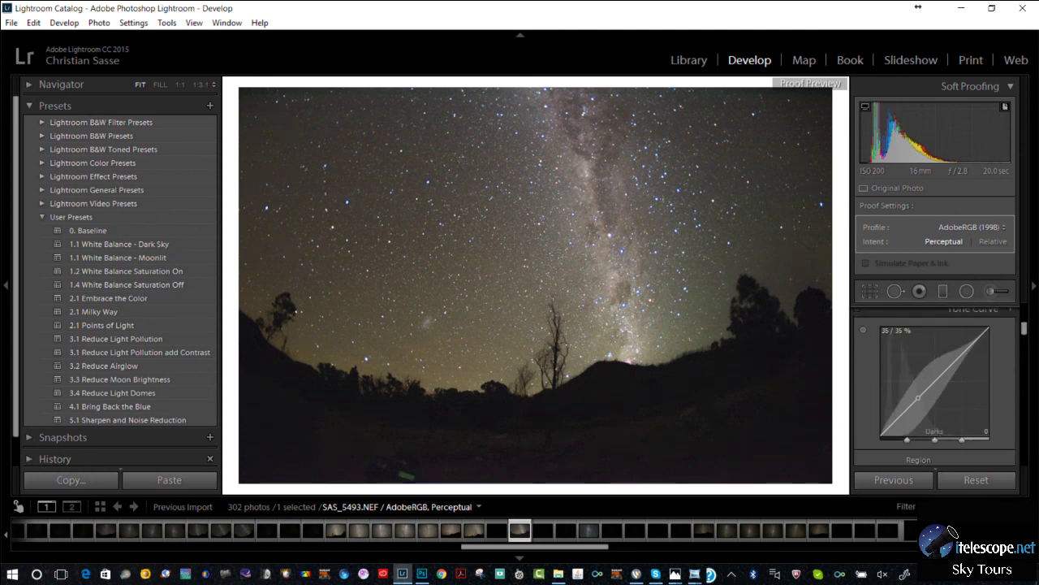
{"action": "right_click", "coordinate": [901, 398]}
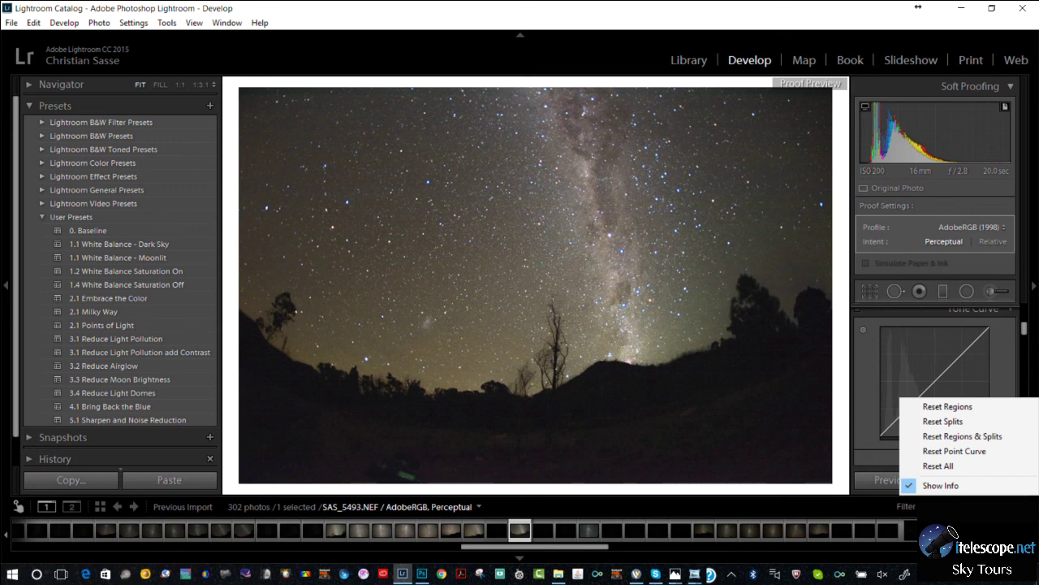
{"action": "key", "text": "Escape"}
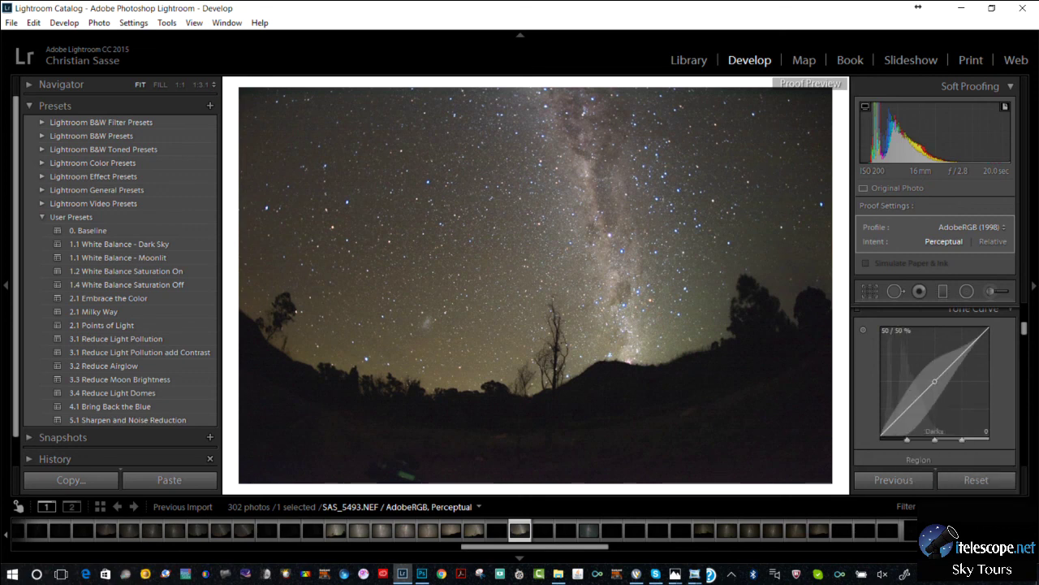
{"action": "left_click_drag", "start_coordinate": [934, 381], "coordinate": [944, 361]}
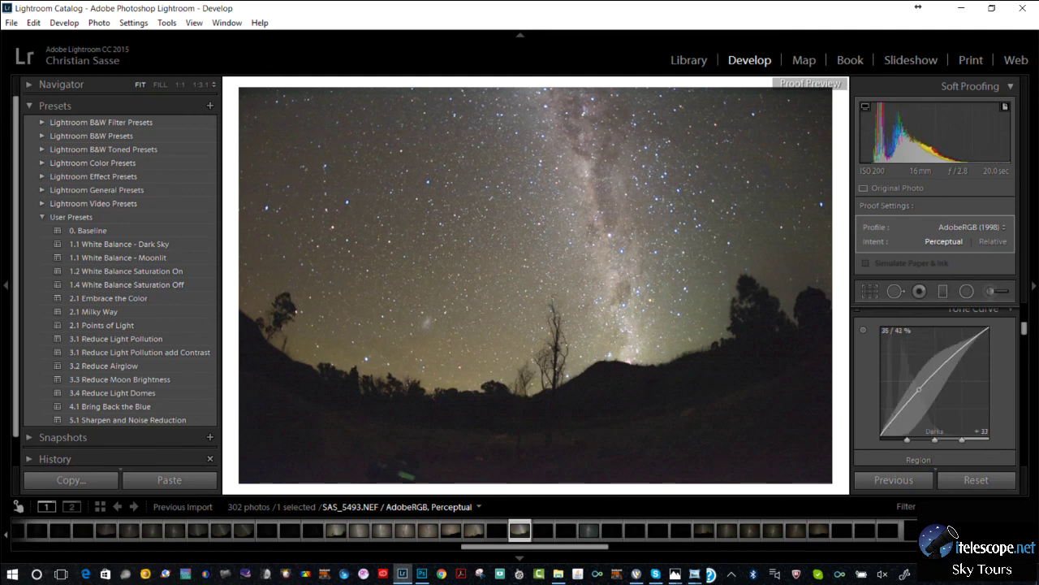
{"action": "left_click_drag", "start_coordinate": [909, 400], "coordinate": [908, 399]}
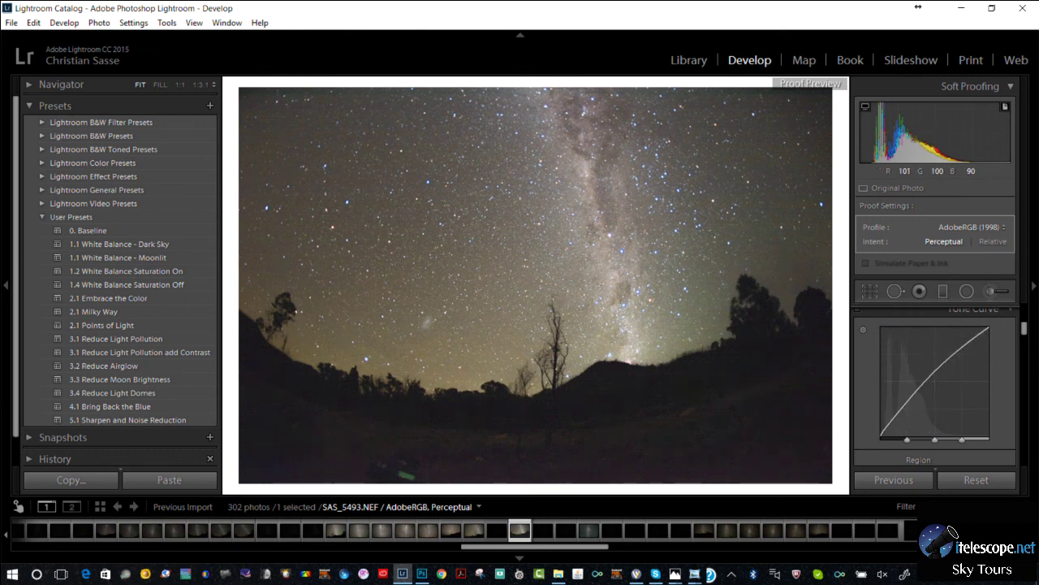
Inspect the noise in the brightened sky and in the dark hillside at 1:1
{"action": "key", "text": "z"}
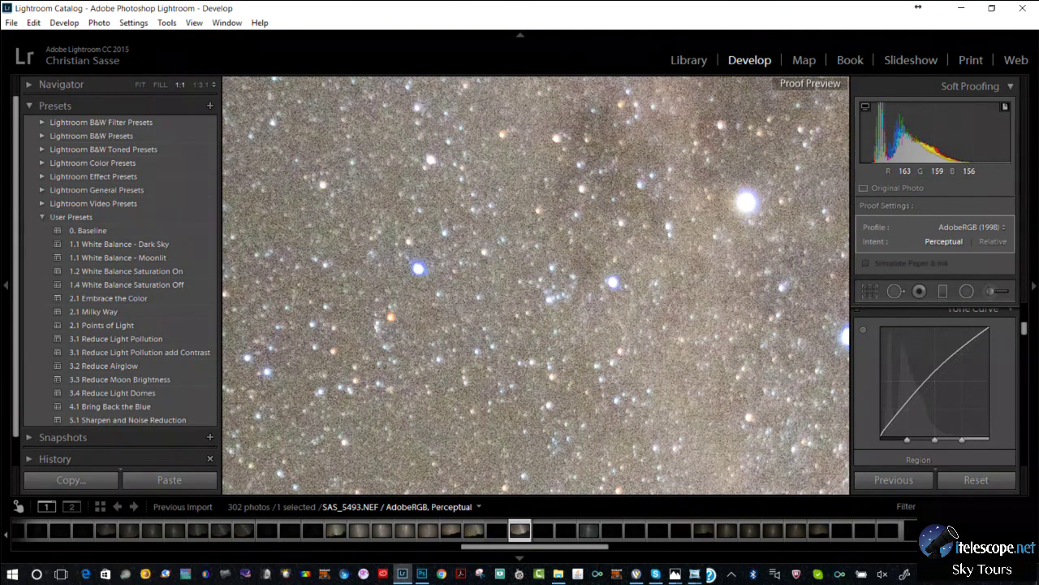
{"action": "key", "text": "z"}
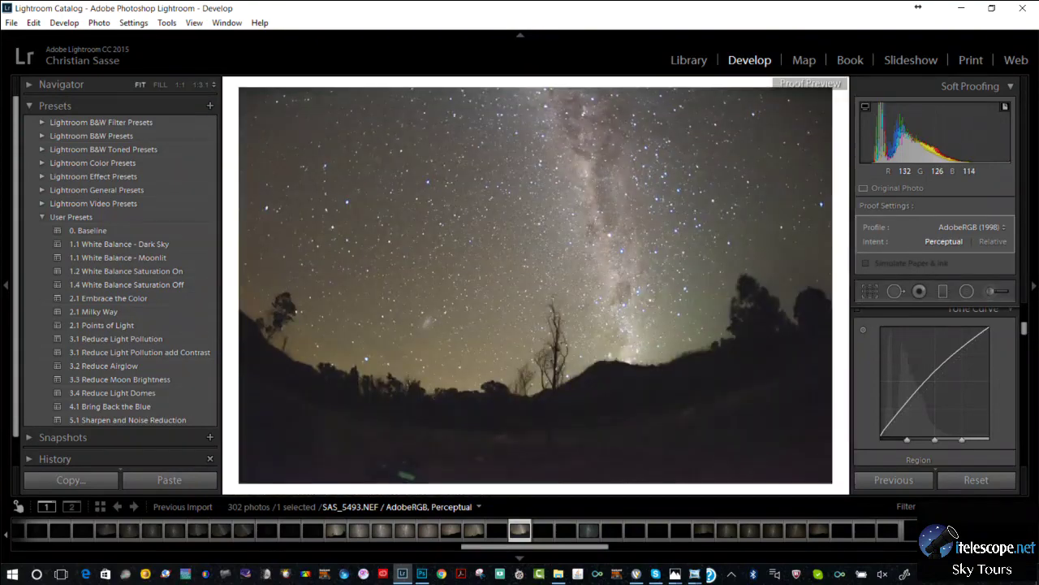
{"action": "key", "text": "z"}
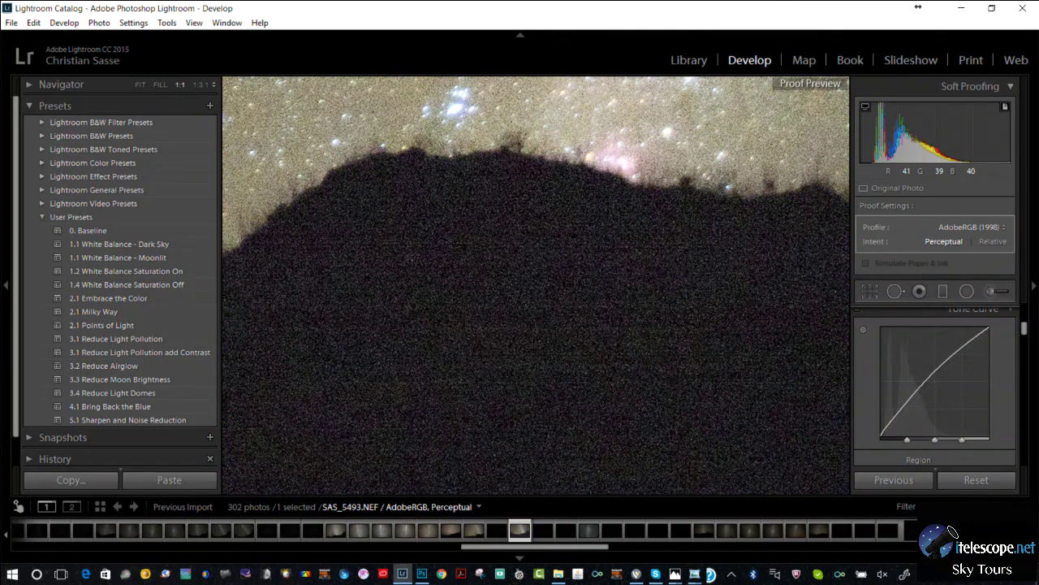
{"action": "key", "text": "z"}
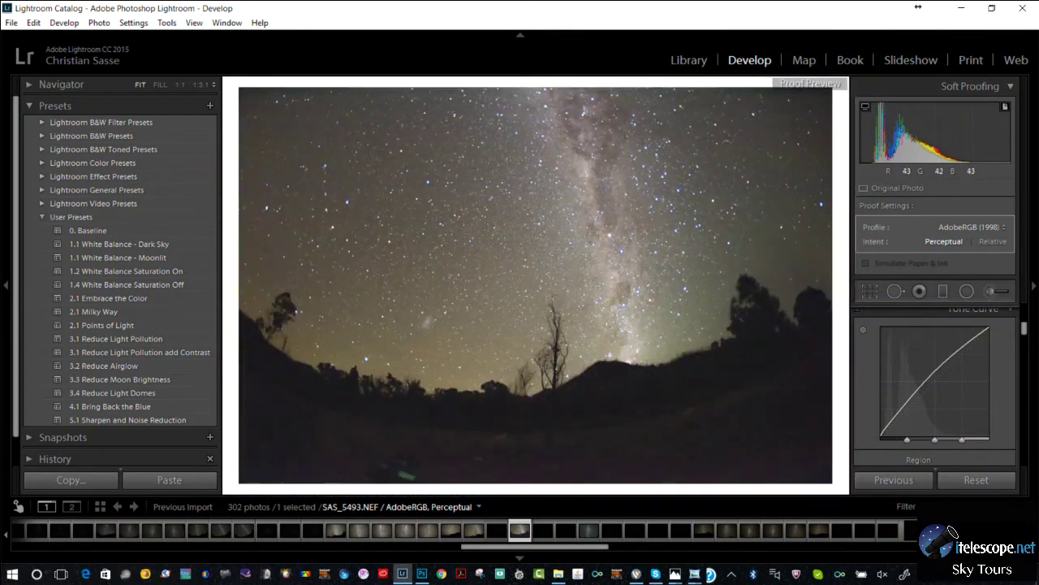